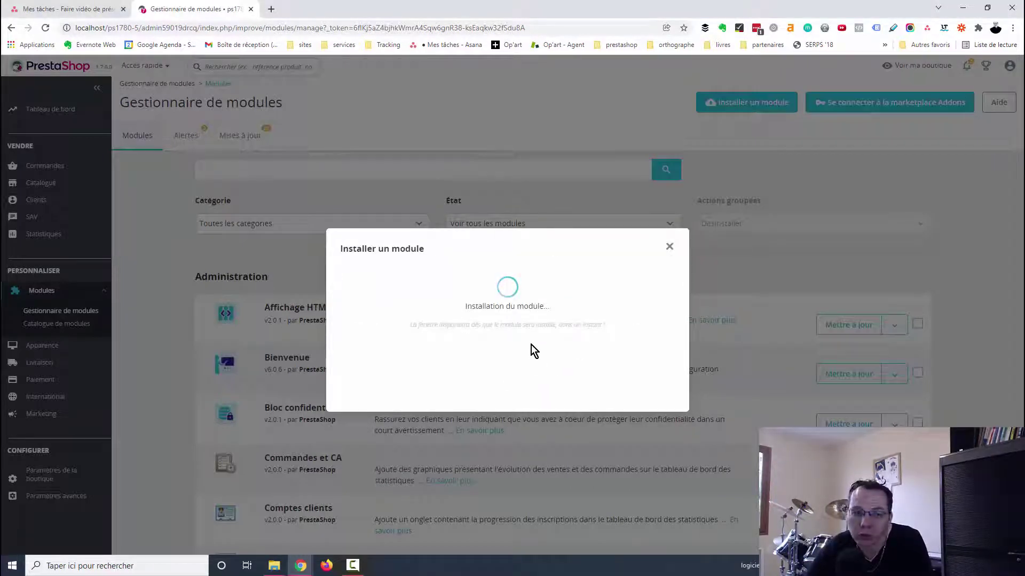
# - Open the configuration page of the newly installed Gestion avancée des quantités module
pyautogui.click(514, 336)
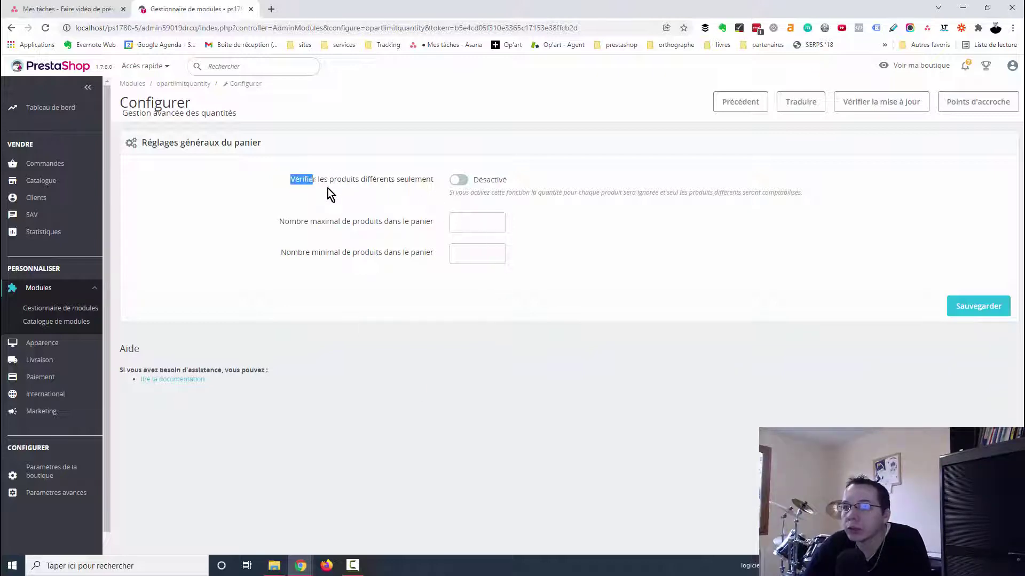
pyautogui.moveTo(415, 194); pyautogui.dragTo(433, 192)
pyautogui.click(430, 207)
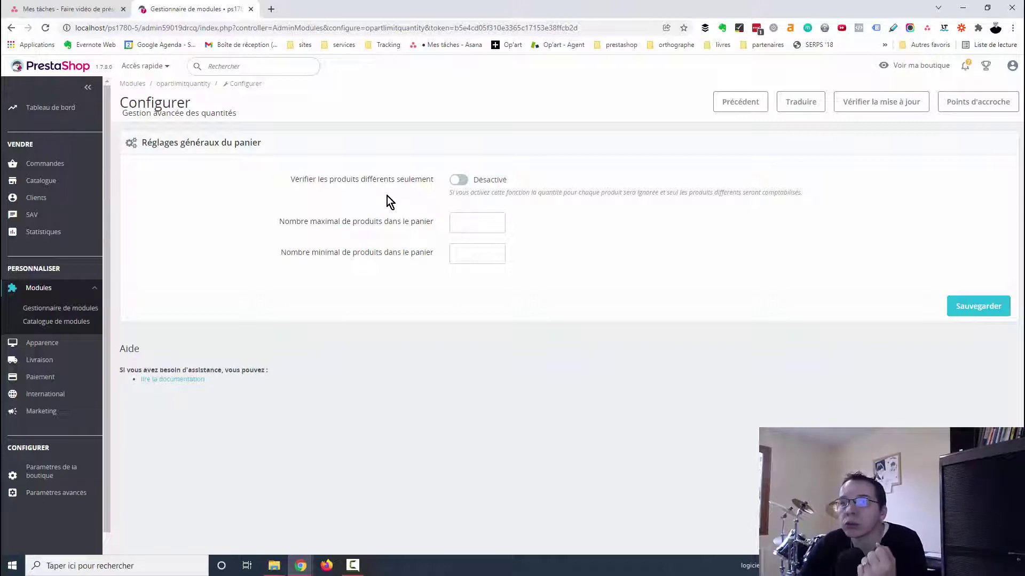
# - Enable the check on different products only and set the maximum number of products in the cart to 3
pyautogui.click(458, 180)
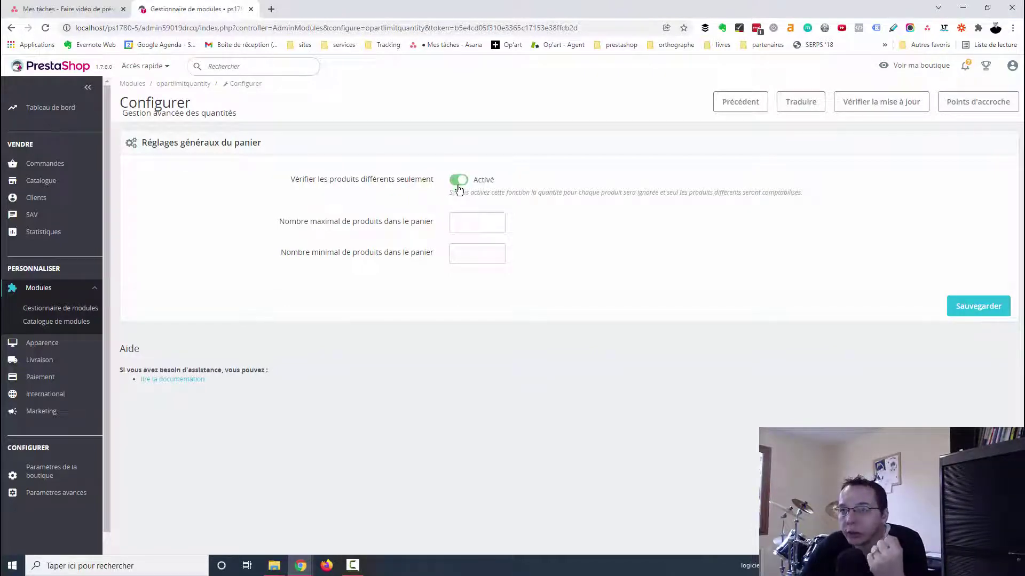
pyautogui.click(476, 223)
pyautogui.click(480, 255)
pyautogui.click(483, 223)
pyautogui.moveTo(296, 221); pyautogui.dragTo(421, 230)
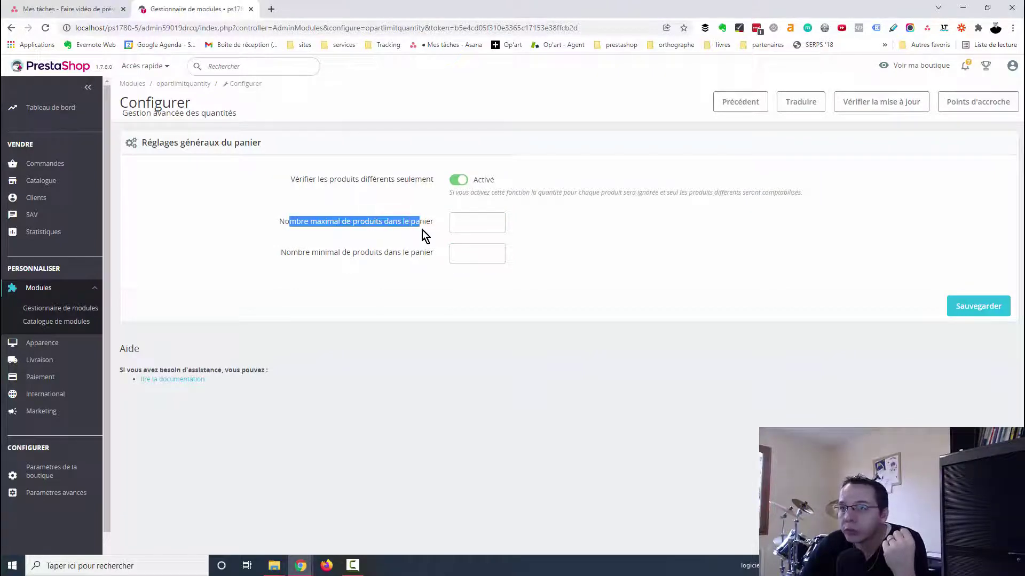
pyautogui.moveTo(293, 261); pyautogui.dragTo(450, 276)
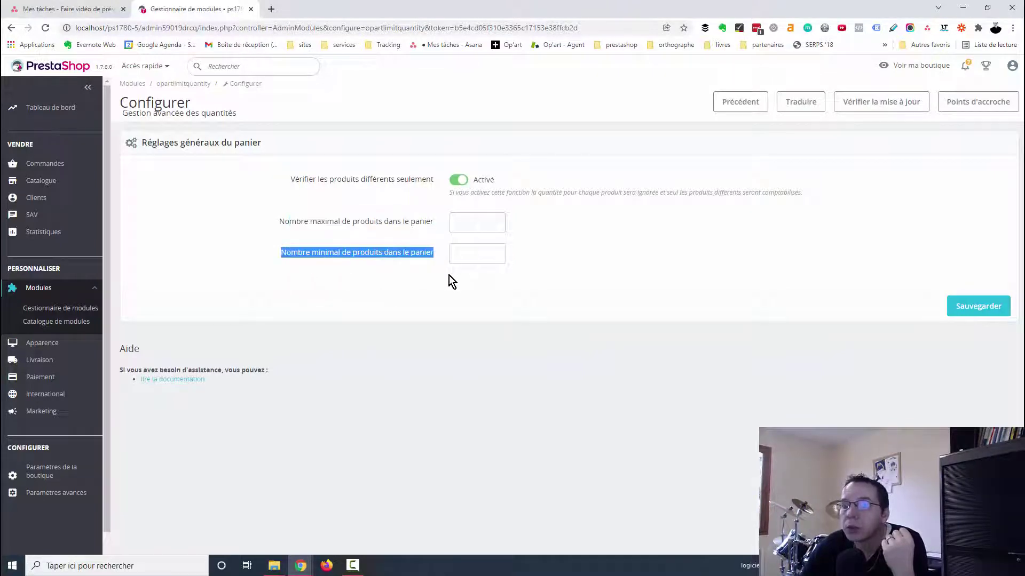
pyautogui.click(452, 287)
pyautogui.click(475, 225)
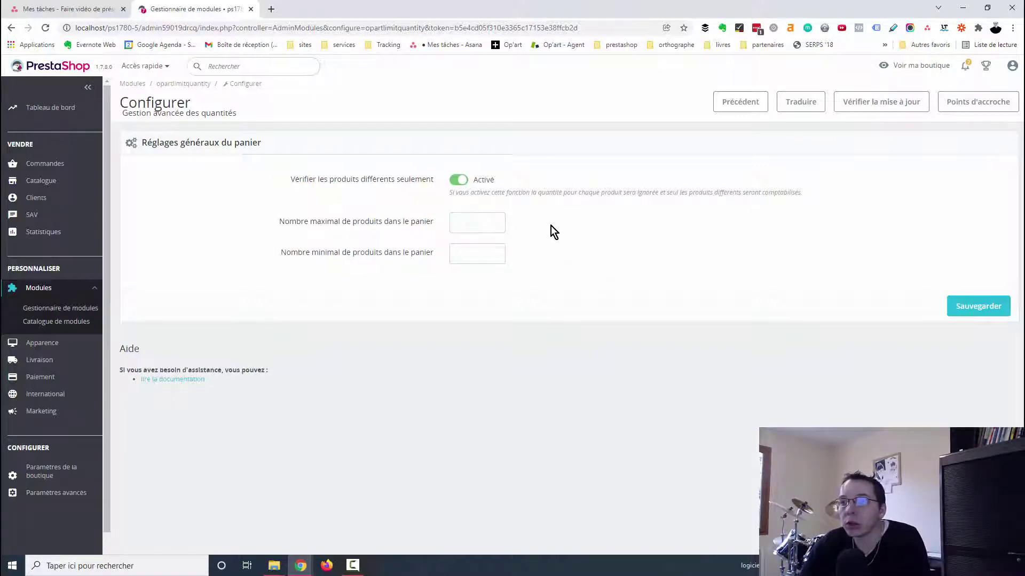
pyautogui.click(469, 224)
pyautogui.write('3')
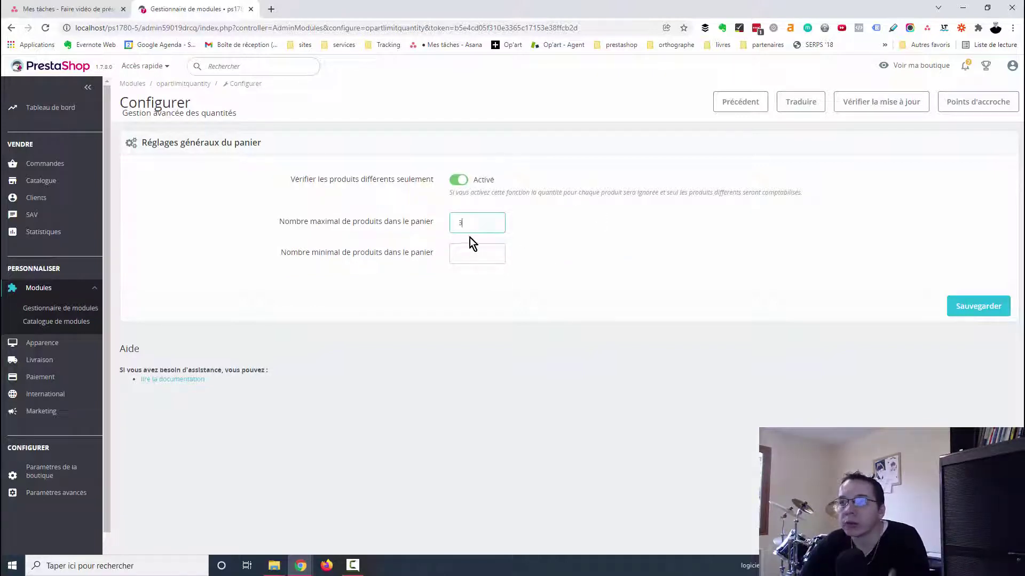
pyautogui.moveTo(468, 221); pyautogui.dragTo(388, 232)
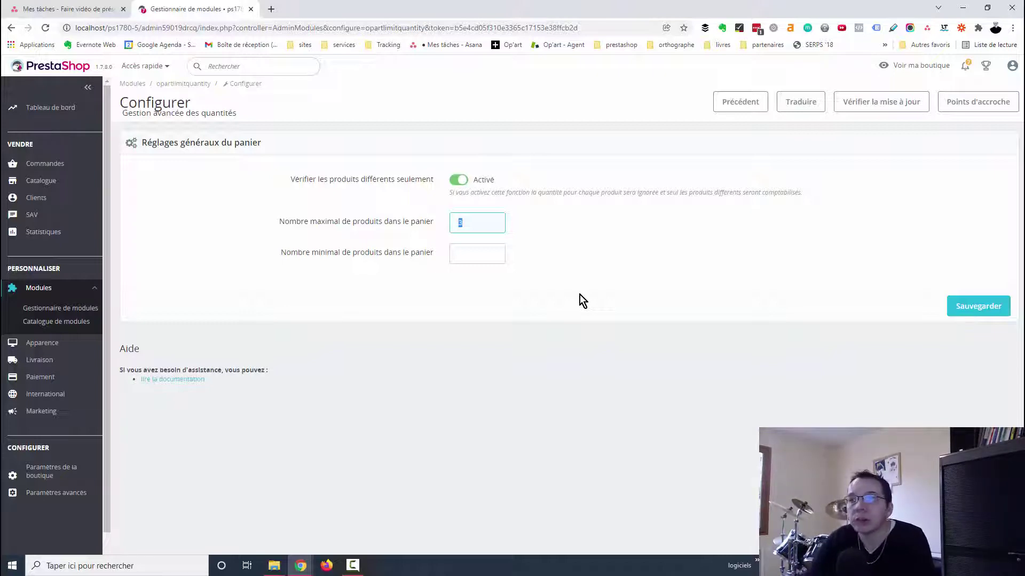
# - Disable the check on different products only, then clear the cart's maximum number of products and enter 3 again
pyautogui.click(458, 180)
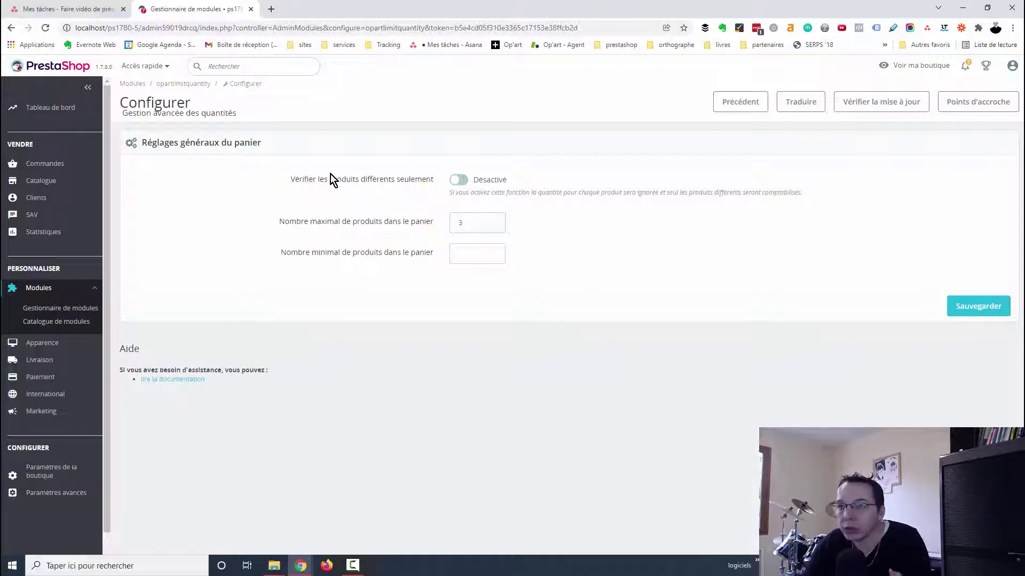
pyautogui.moveTo(305, 184); pyautogui.dragTo(431, 195)
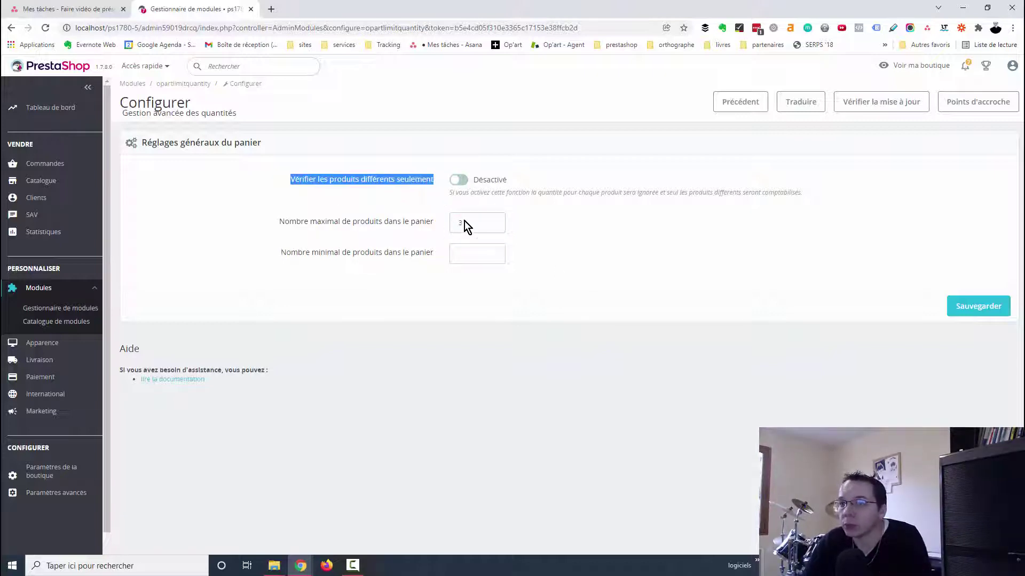
pyautogui.click(486, 223)
pyautogui.press('BackSpace')
pyautogui.click(593, 273)
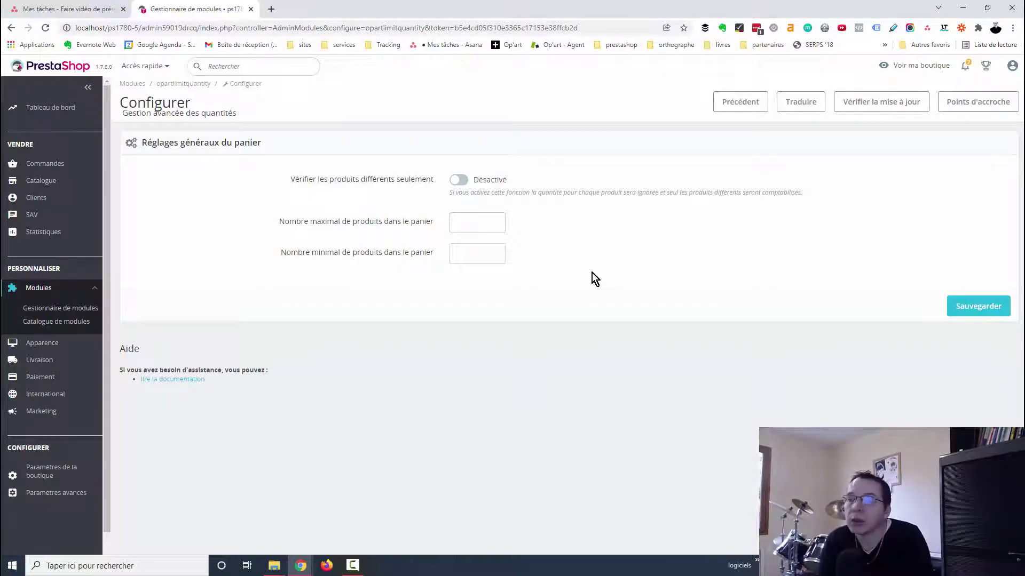
pyautogui.click(483, 230)
pyautogui.click(563, 276)
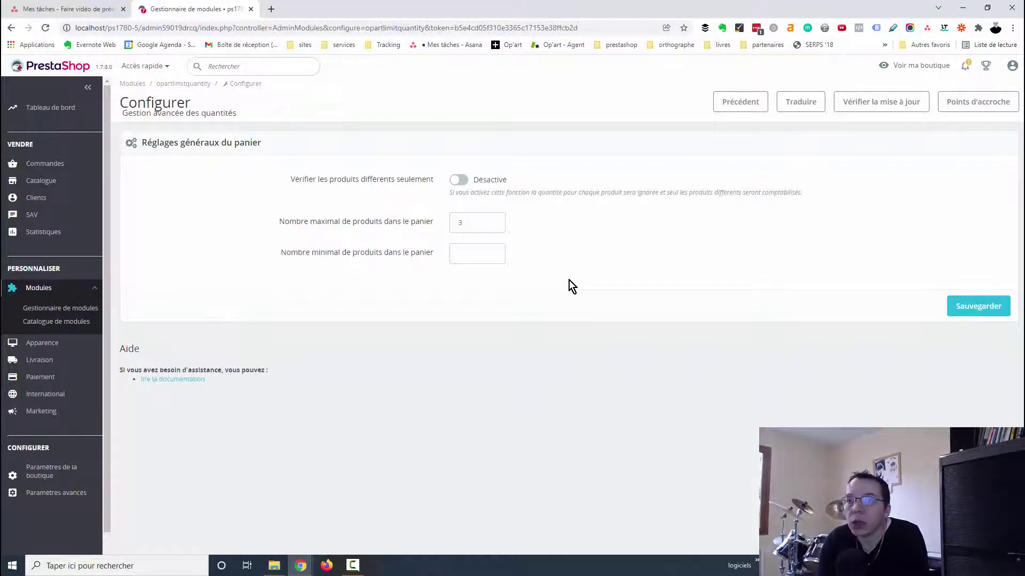
# - Set the maximum number of products in the cart to 7 and the minimum to 3, and save the settings
pyautogui.click(467, 223)
pyautogui.press('BackSpace')
pyautogui.write('5')
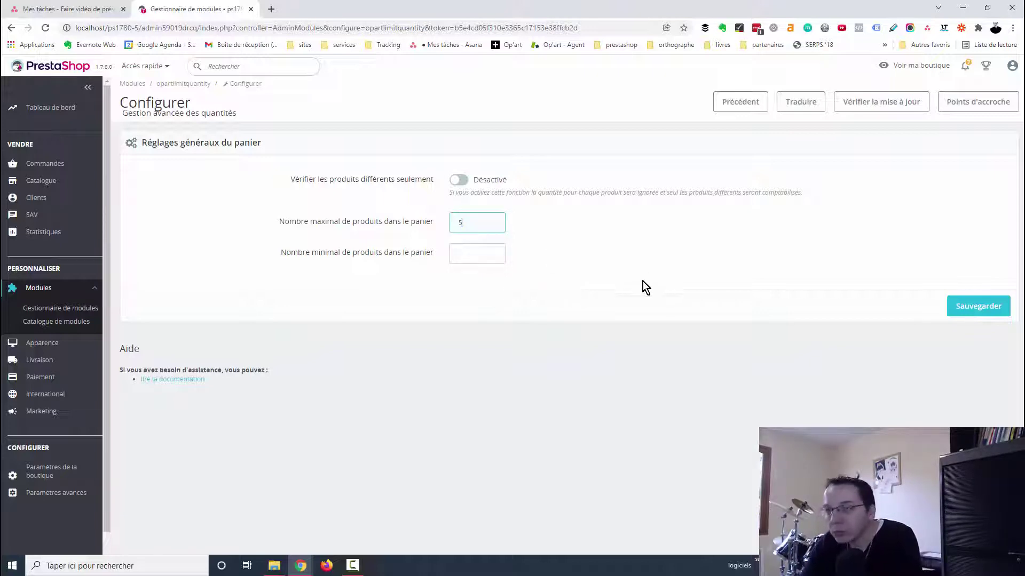
pyautogui.press('BackSpace')
pyautogui.write('7')
pyautogui.click(487, 261)
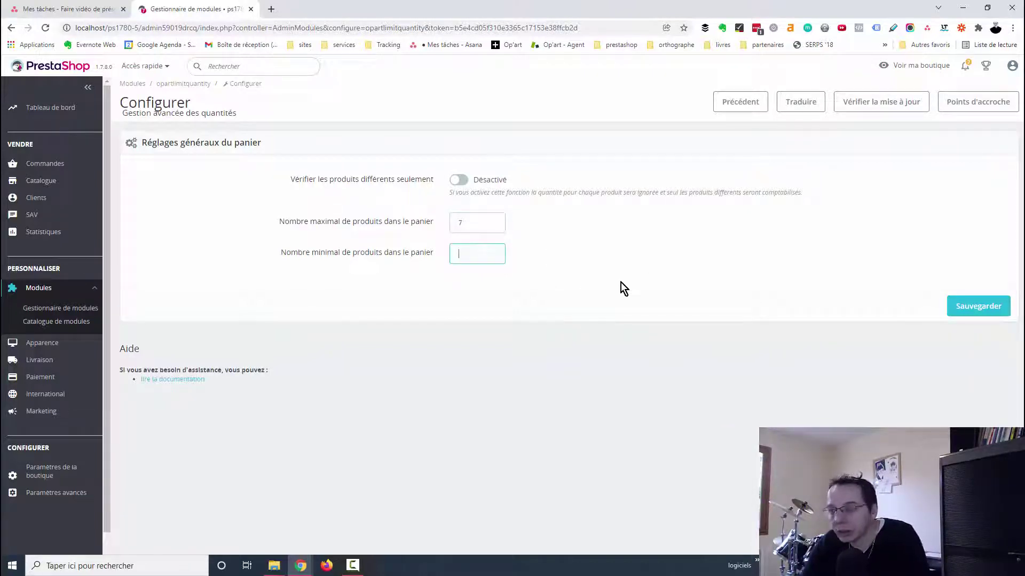
pyautogui.write('3')
pyautogui.click(590, 277)
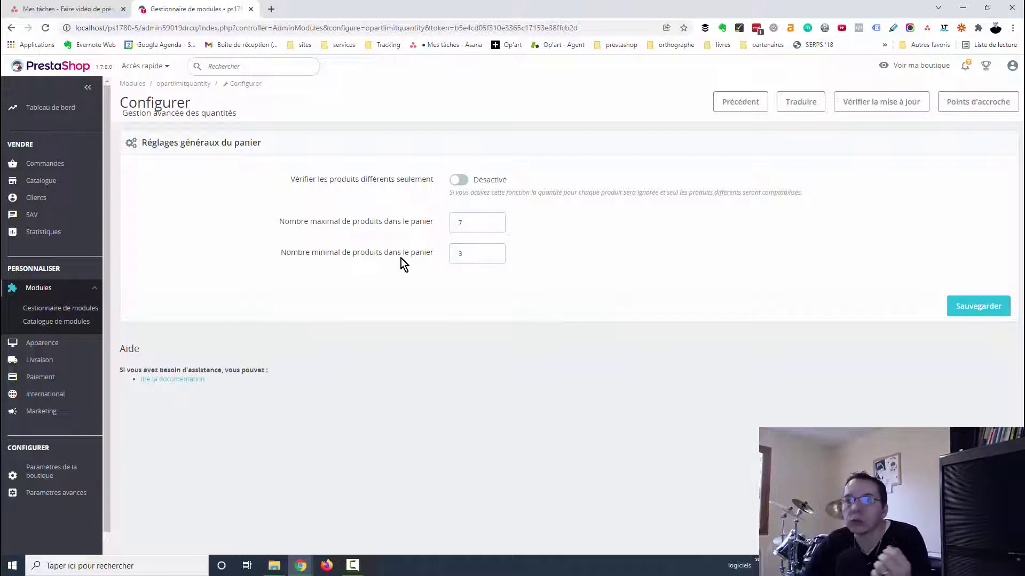
pyautogui.moveTo(447, 259); pyautogui.dragTo(279, 254)
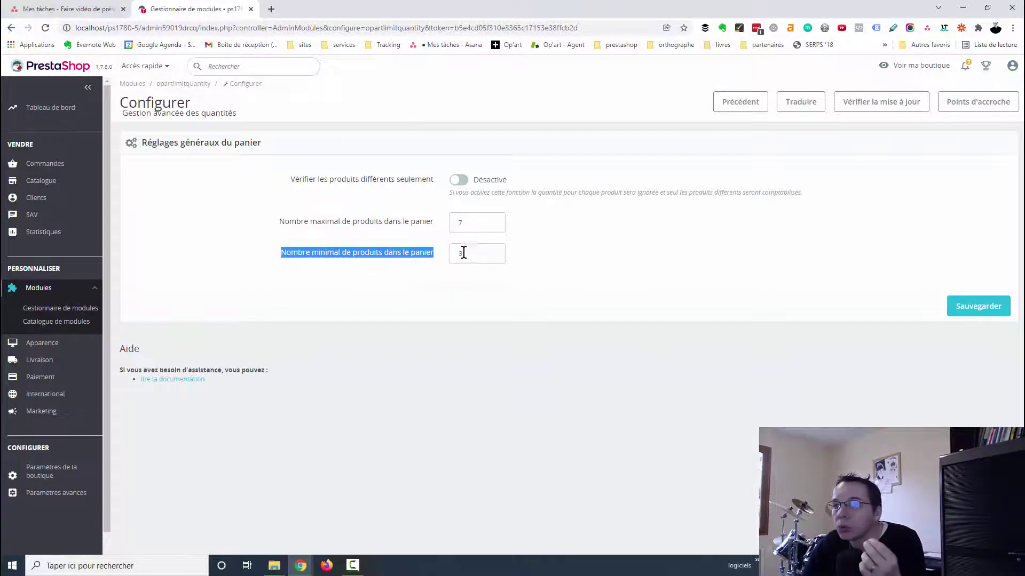
pyautogui.moveTo(404, 229); pyautogui.dragTo(313, 263)
pyautogui.click(441, 286)
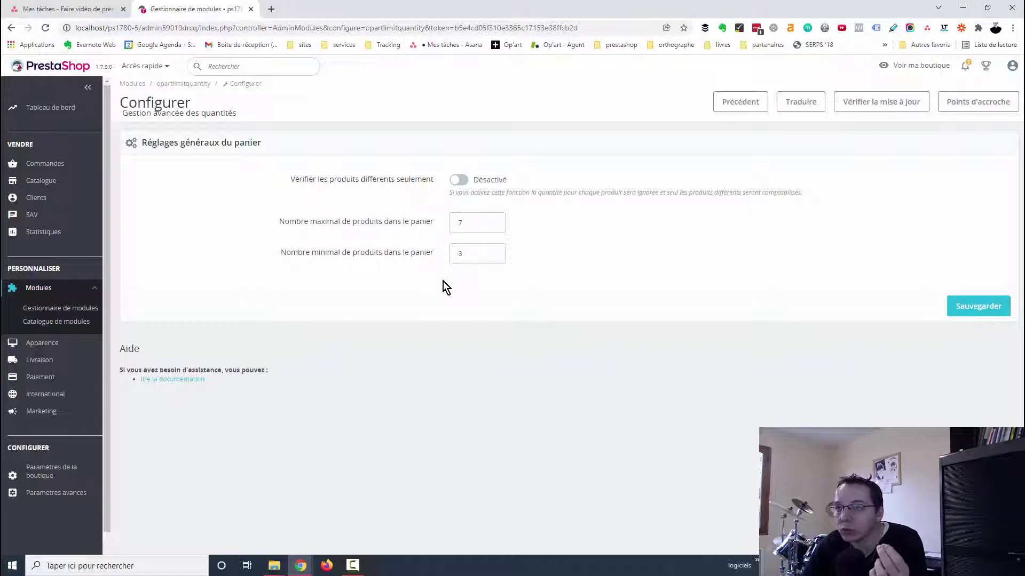
pyautogui.click(977, 310)
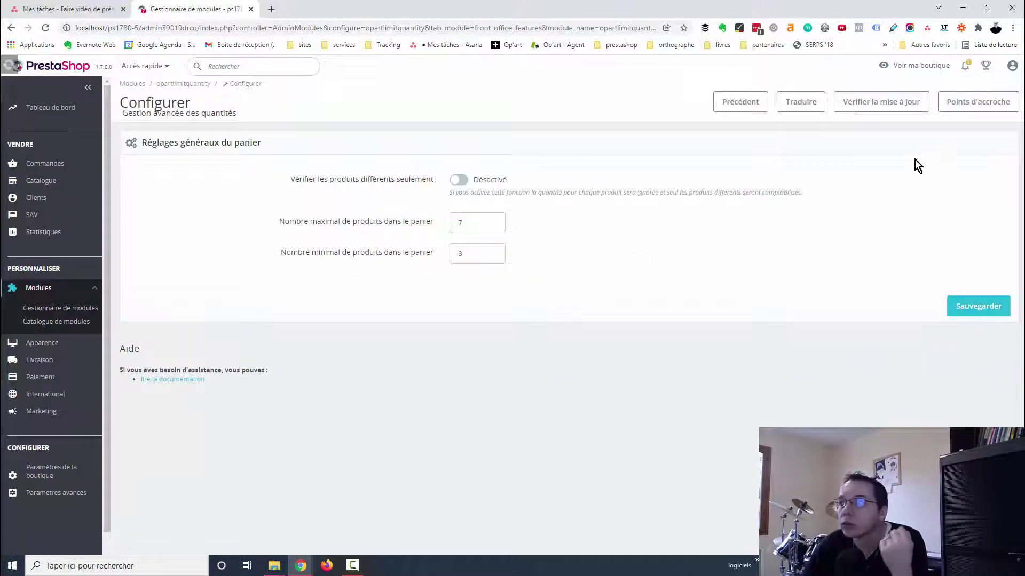
# - Open the storefront and add one Pull imprimé colibri in size S to the cart
pyautogui.click(922, 73)
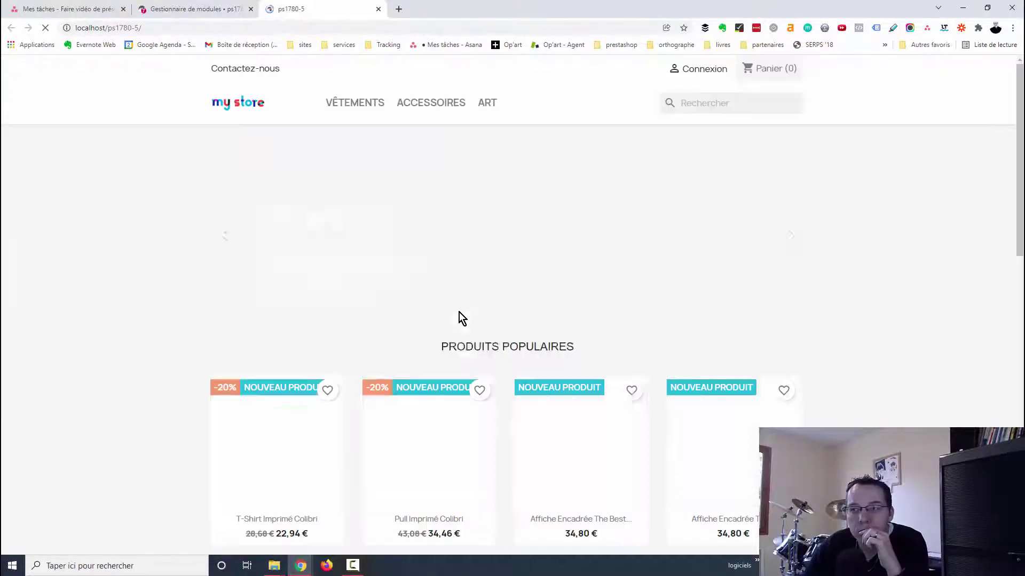
pyautogui.scroll(-4, 844, 372)
pyautogui.moveTo(422, 272)
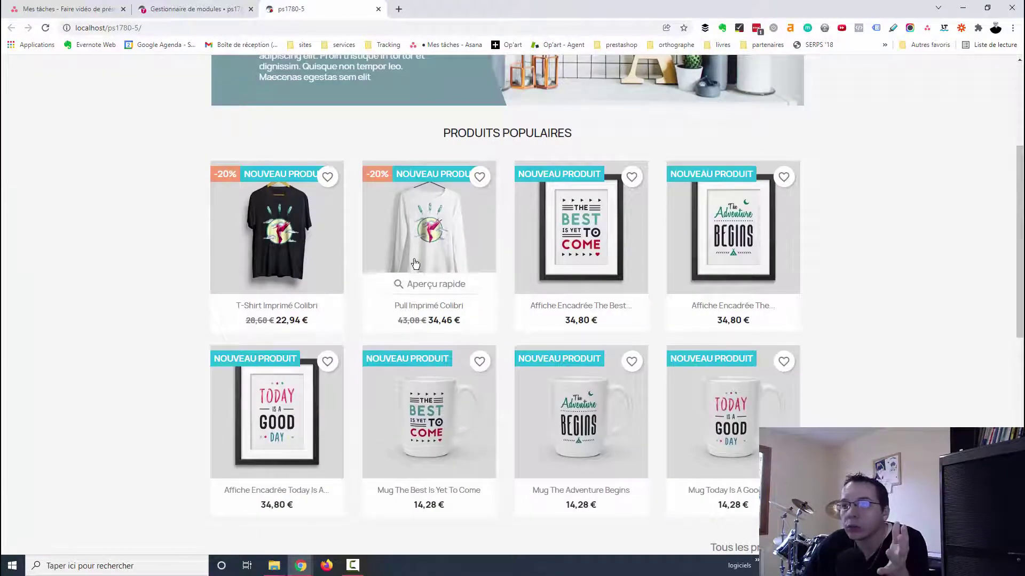
pyautogui.click(432, 228)
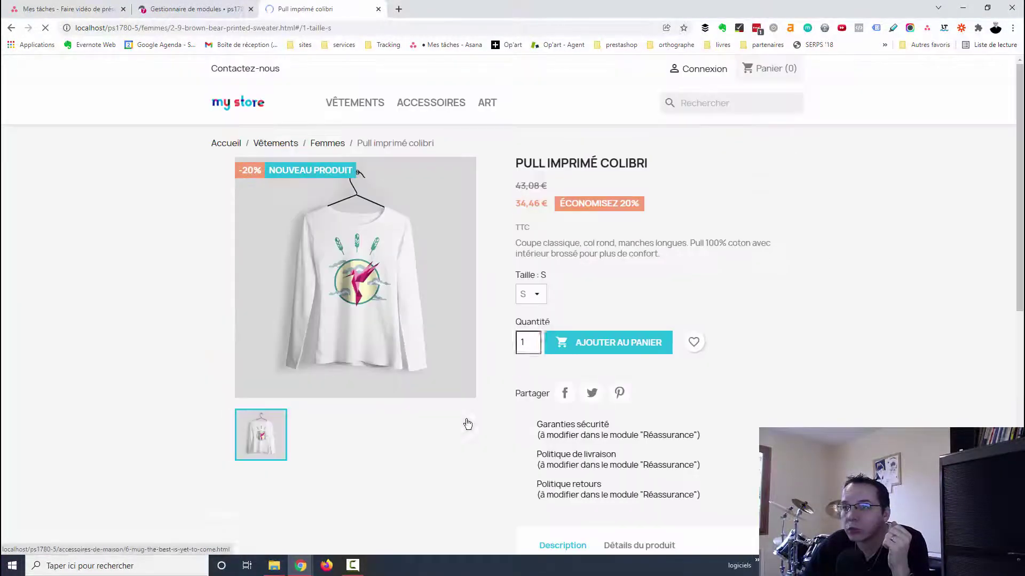
pyautogui.click(620, 342)
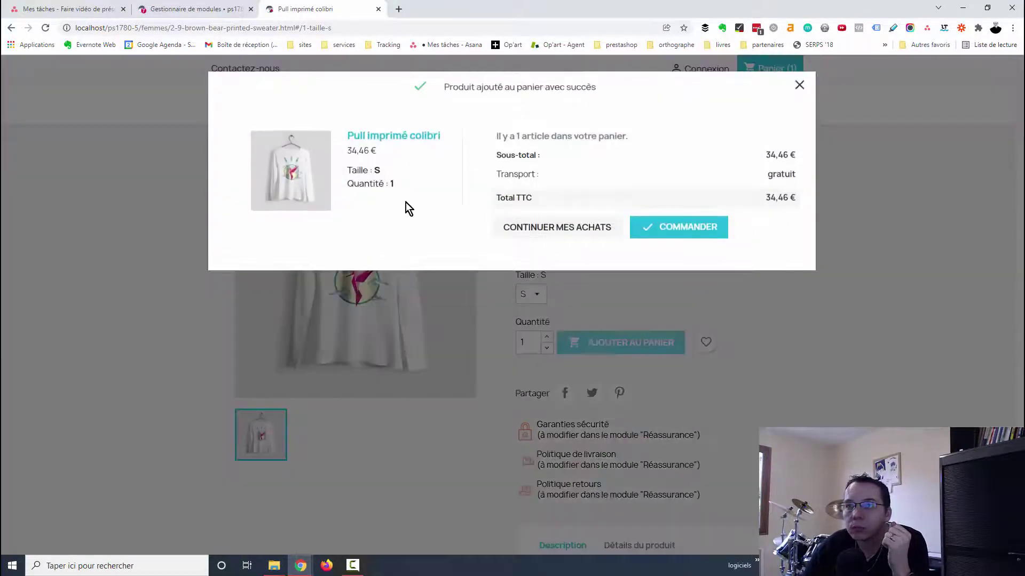
pyautogui.click(686, 311)
# - Add one Mug The adventure begins from the homepage's popular products and proceed to the cart
pyautogui.click(224, 143)
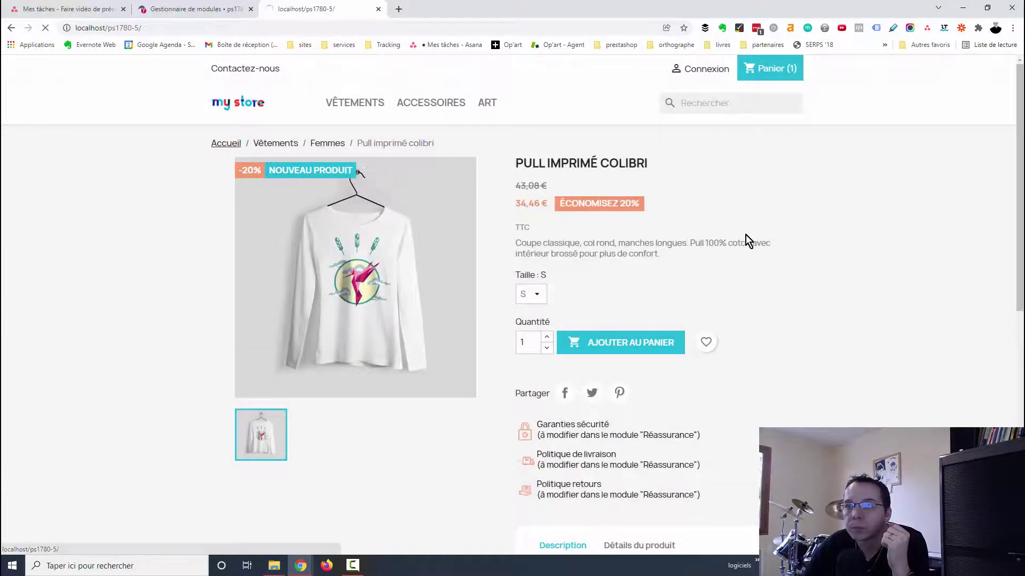
pyautogui.scroll(-4, 625, 420)
pyautogui.click(625, 420)
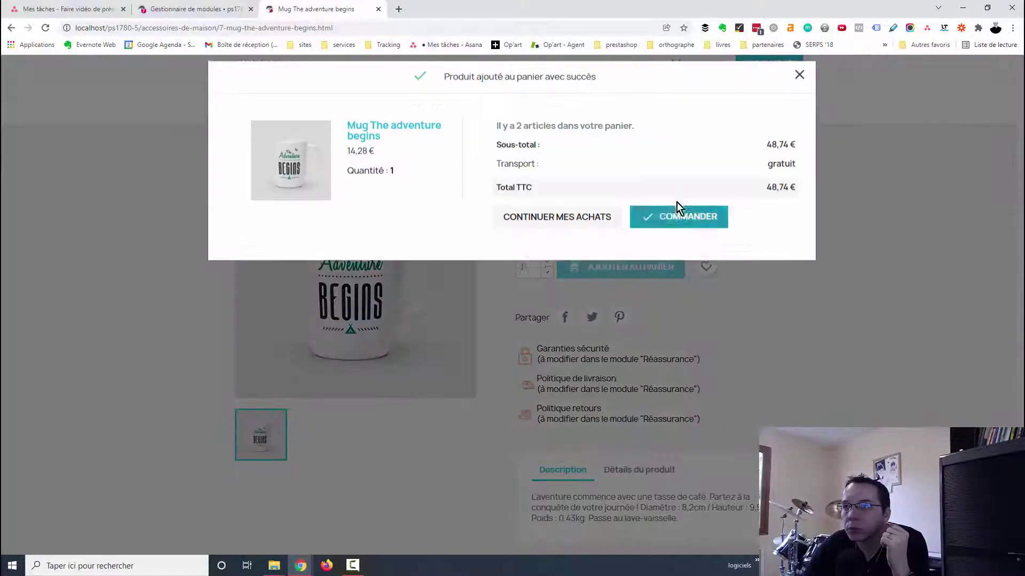
pyautogui.click(683, 227)
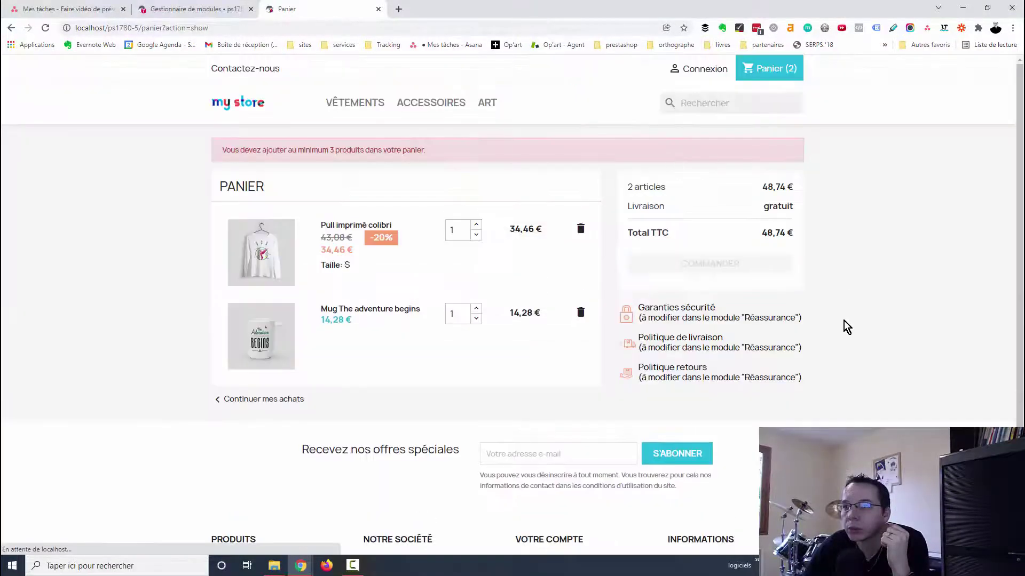
# - Check the minimum quantity notice in the cart and increase the quantity of the Mug The adventure begins to 2
pyautogui.moveTo(441, 159); pyautogui.dragTo(209, 160)
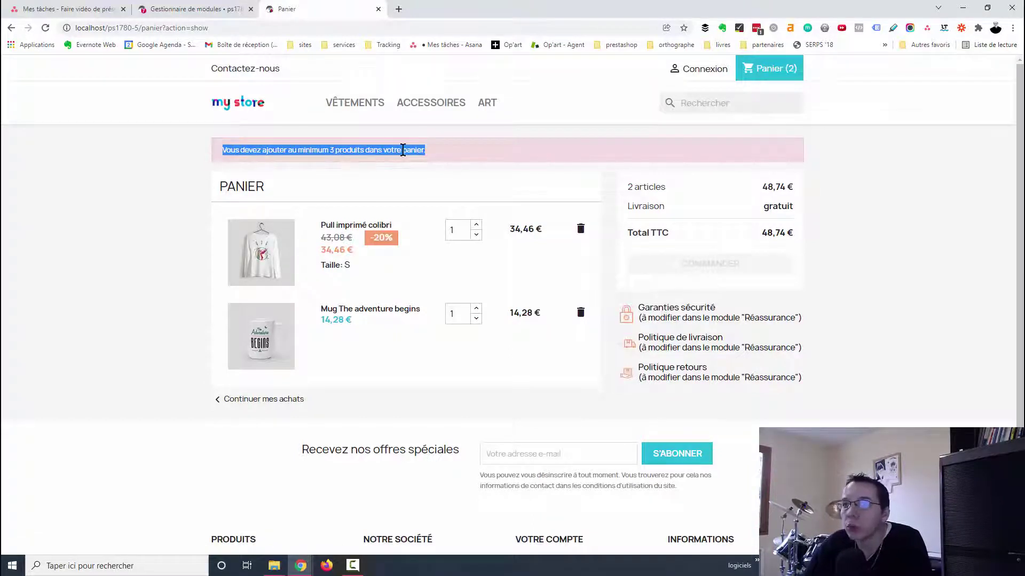
pyautogui.click(424, 170)
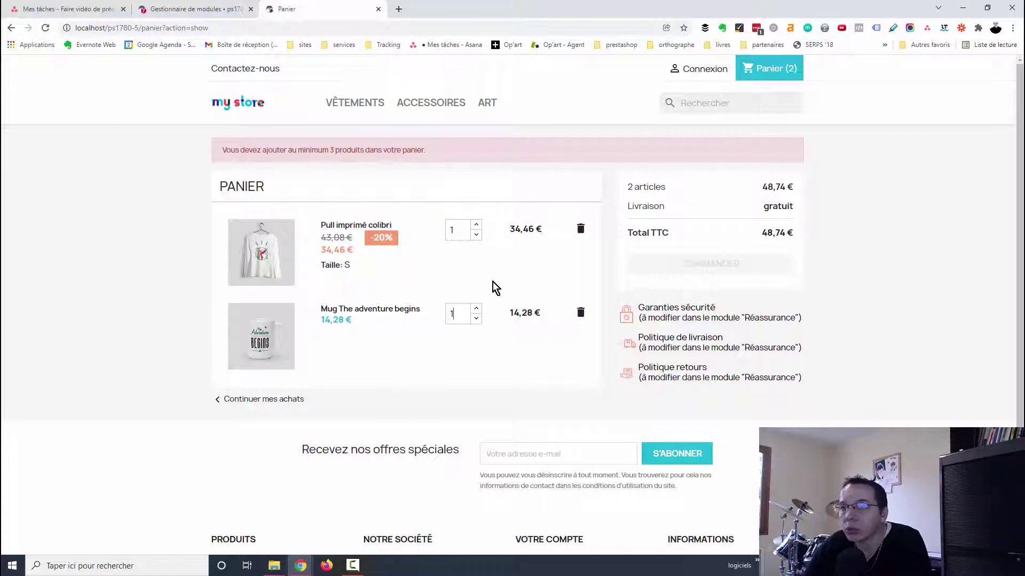
pyautogui.click(476, 309)
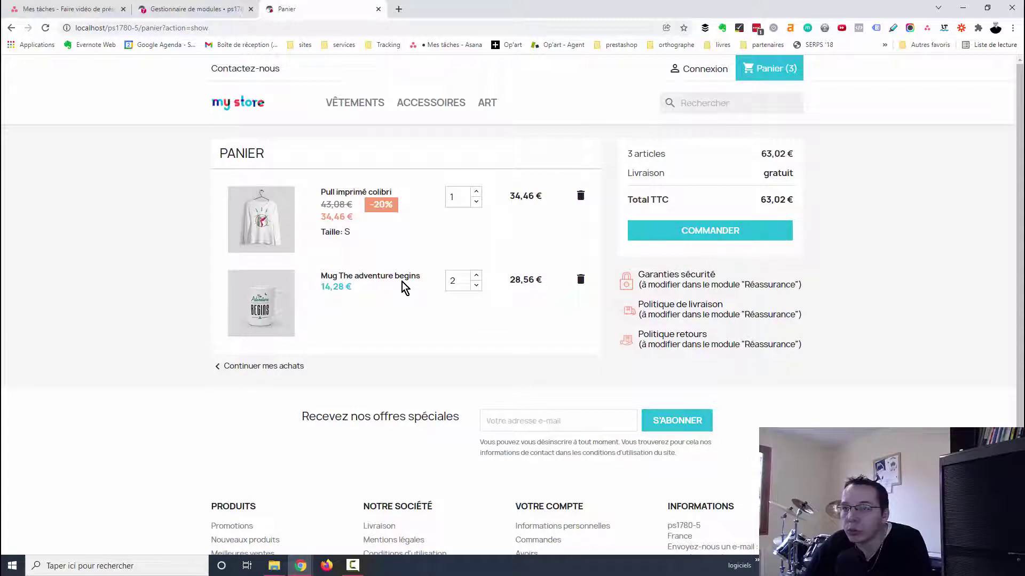
# - Review the Vérifier les produits différents seulement option in the module's configuration page
pyautogui.click(206, 8)
pyautogui.moveTo(287, 179); pyautogui.dragTo(434, 181)
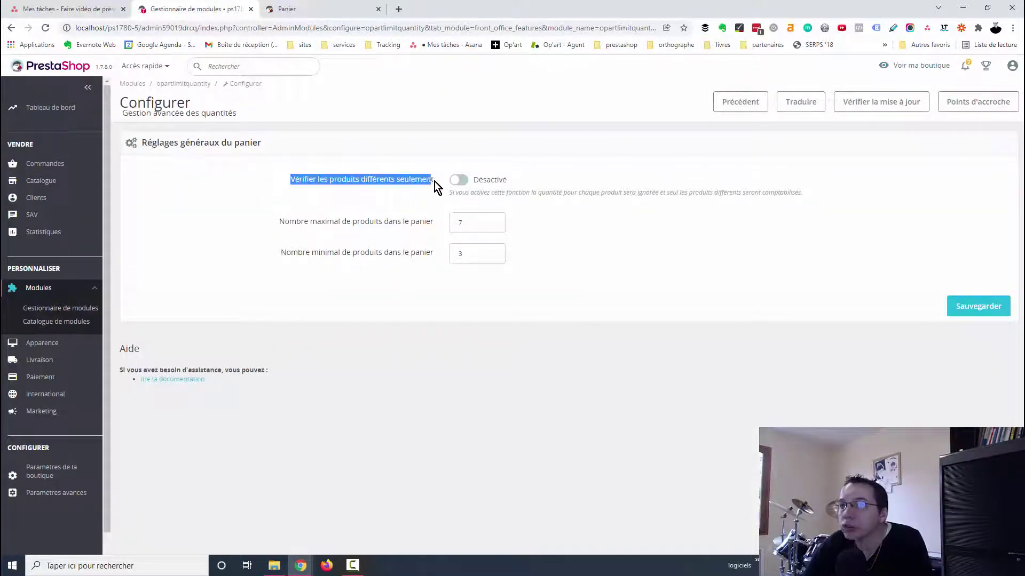
pyautogui.click(446, 187)
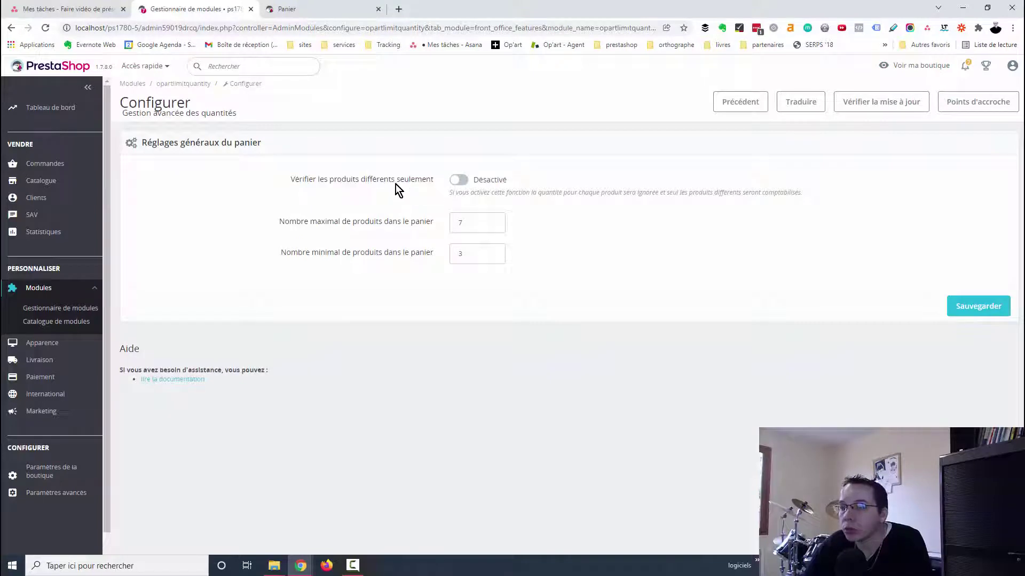
# - Return to the storefront, add one Affiche encadrée The best is yet to come in 40x60cm, and proceed to the cart
pyautogui.click(299, 9)
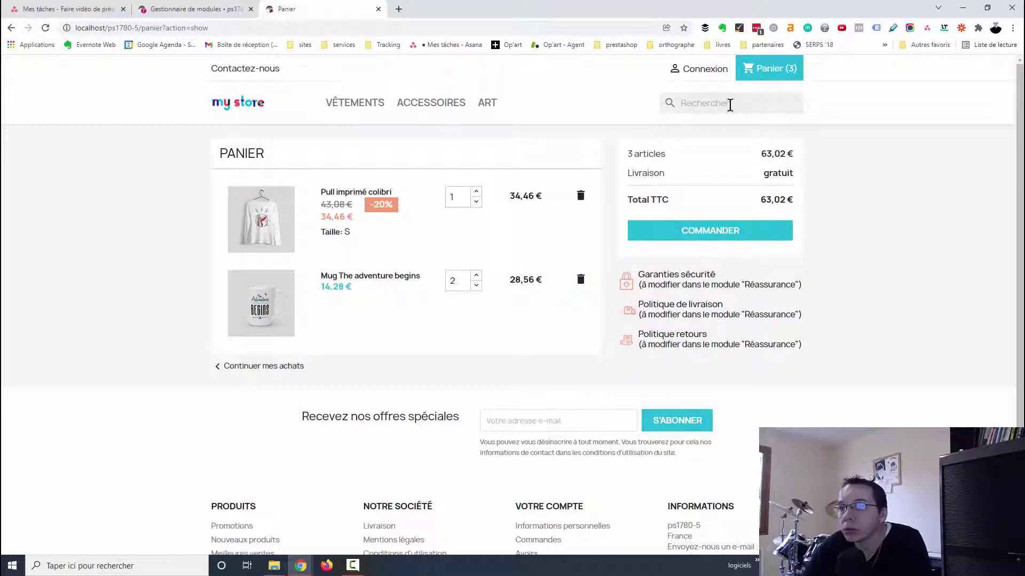
pyautogui.click(252, 101)
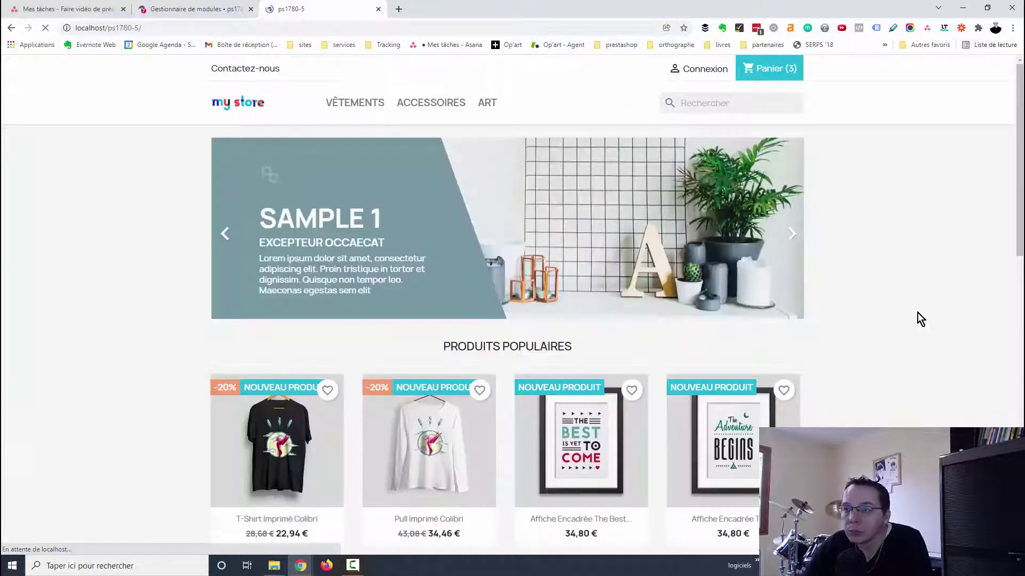
pyautogui.scroll(-5, 916, 347)
pyautogui.click(599, 209)
pyautogui.click(643, 309)
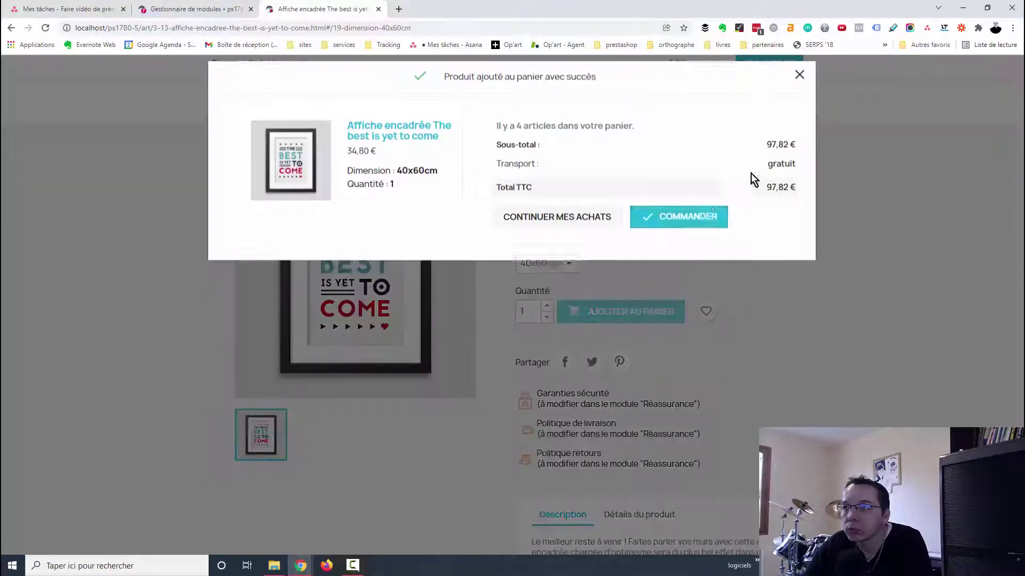
pyautogui.click(711, 219)
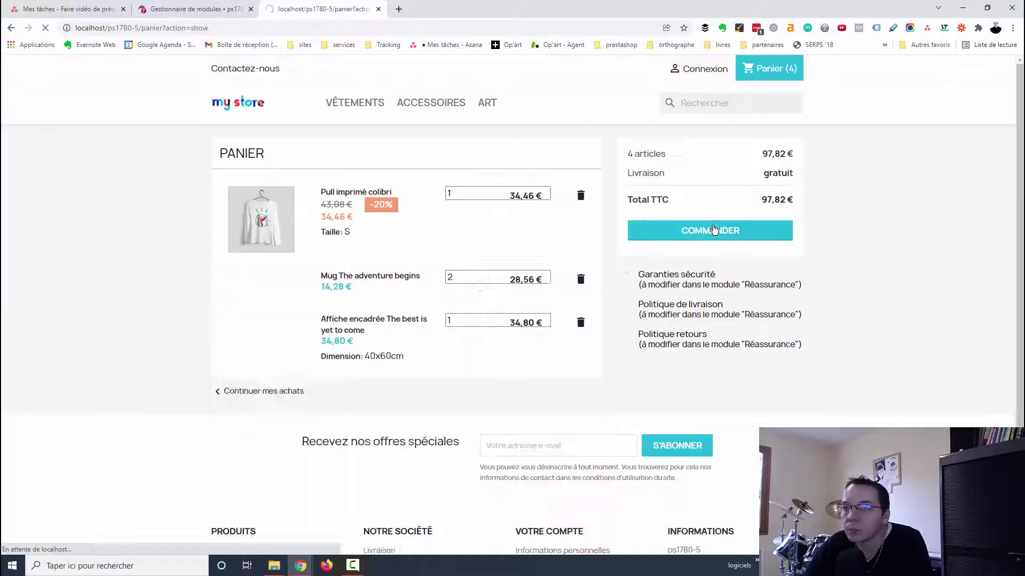
pyautogui.scroll(-2, 231, 219)
pyautogui.scroll(2, 362, 174)
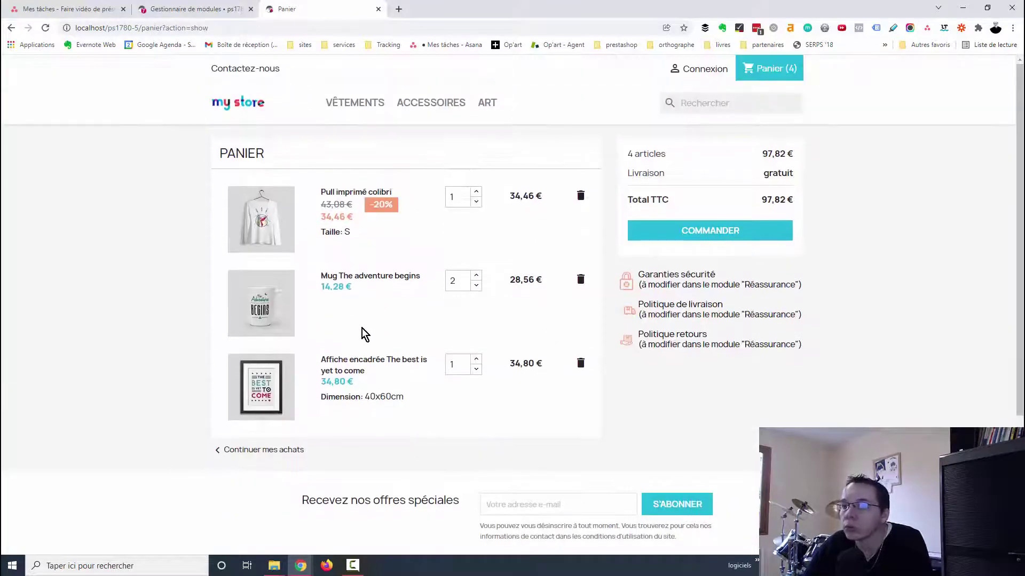
# - Review the minimum and maximum number of products allowed in the cart in the module's configuration page
pyautogui.click(155, 4)
pyautogui.moveTo(466, 259); pyautogui.dragTo(407, 263)
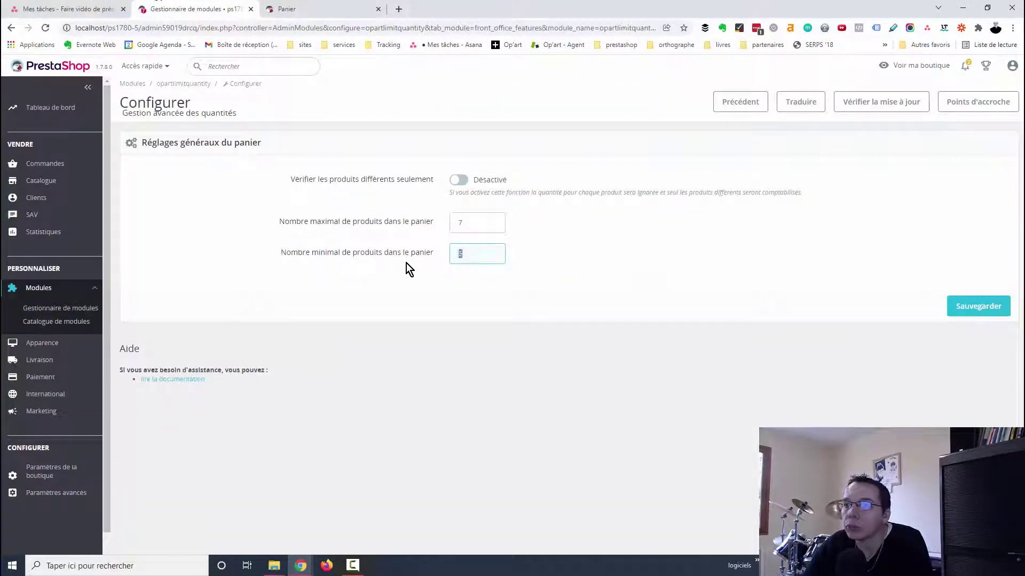
pyautogui.click(431, 222)
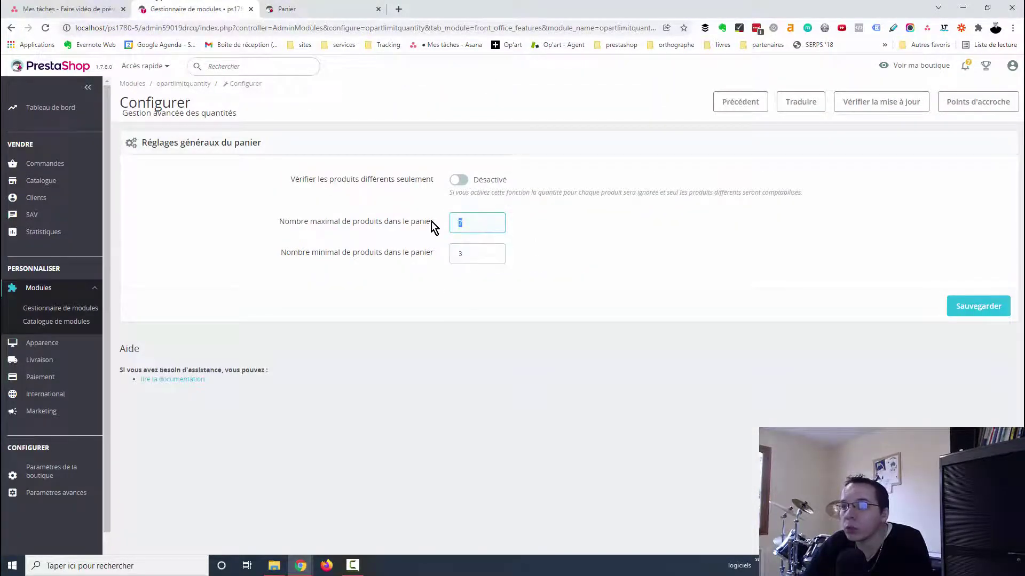
# - In the storefront cart, raise the quantities to 2 for Pull imprimé colibri and 3 each for the mug and the Affiche encadrée
pyautogui.click(311, 9)
pyautogui.click(476, 359)
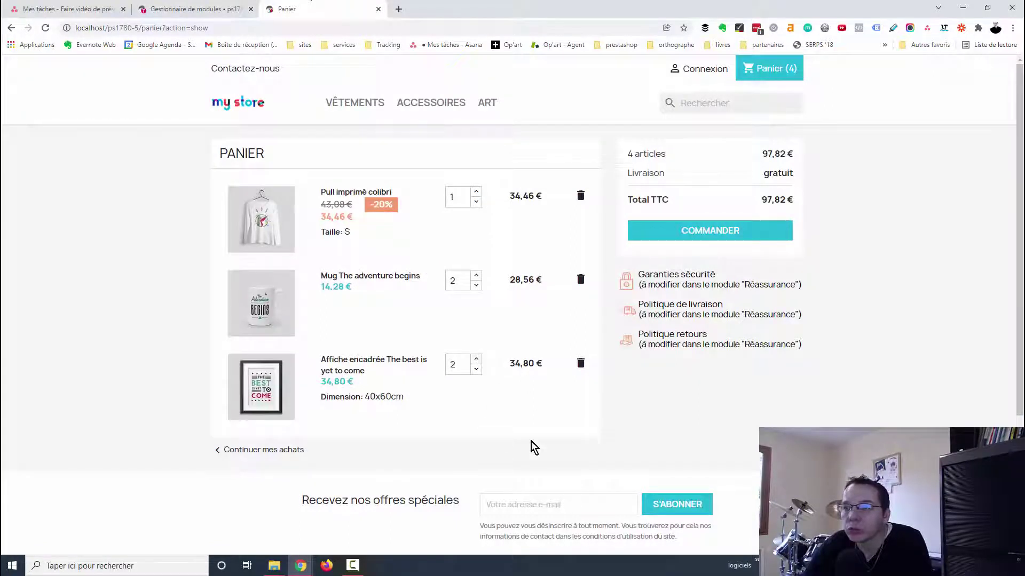
pyautogui.click(476, 192)
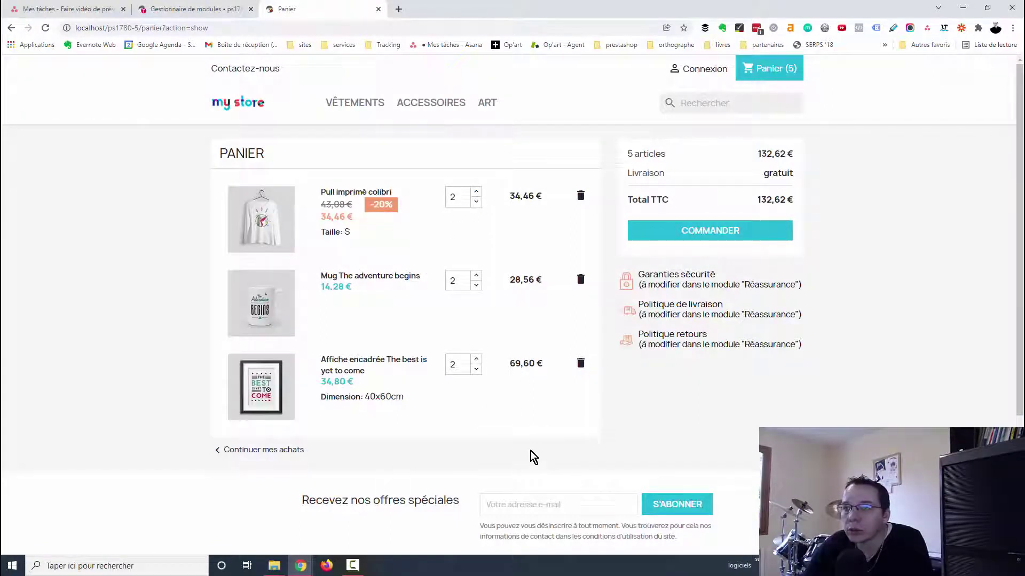
pyautogui.click(477, 360)
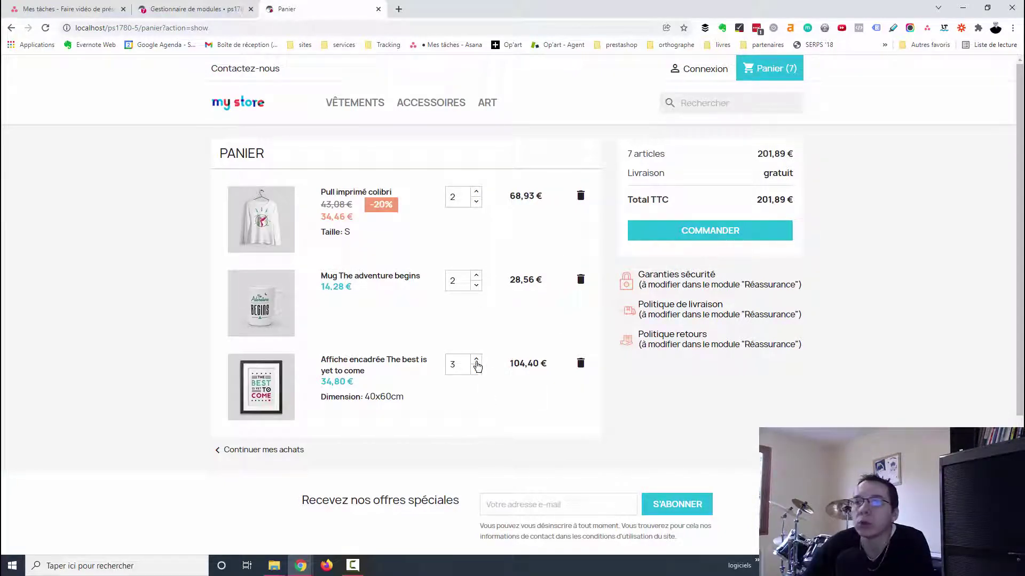
pyautogui.click(476, 275)
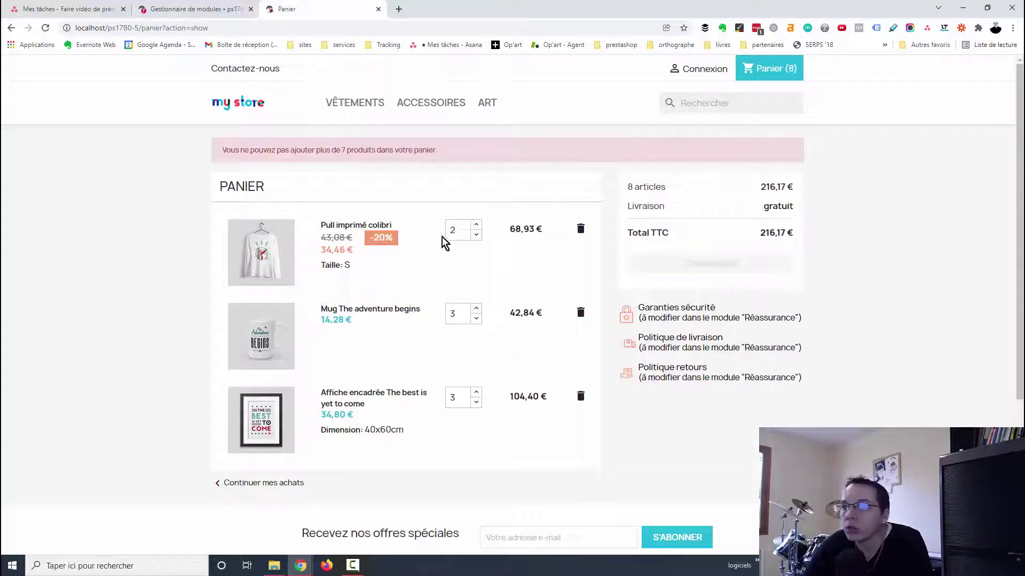
# - Read the maximum quantity notice in the cart and compare it with the module's configured limit
pyautogui.moveTo(224, 151); pyautogui.dragTo(441, 155)
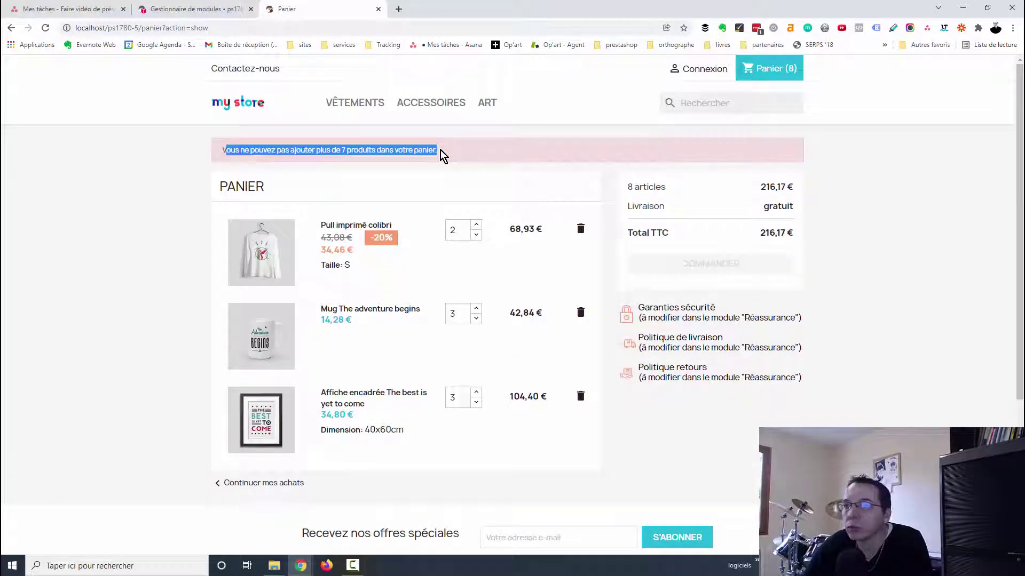
pyautogui.click(449, 176)
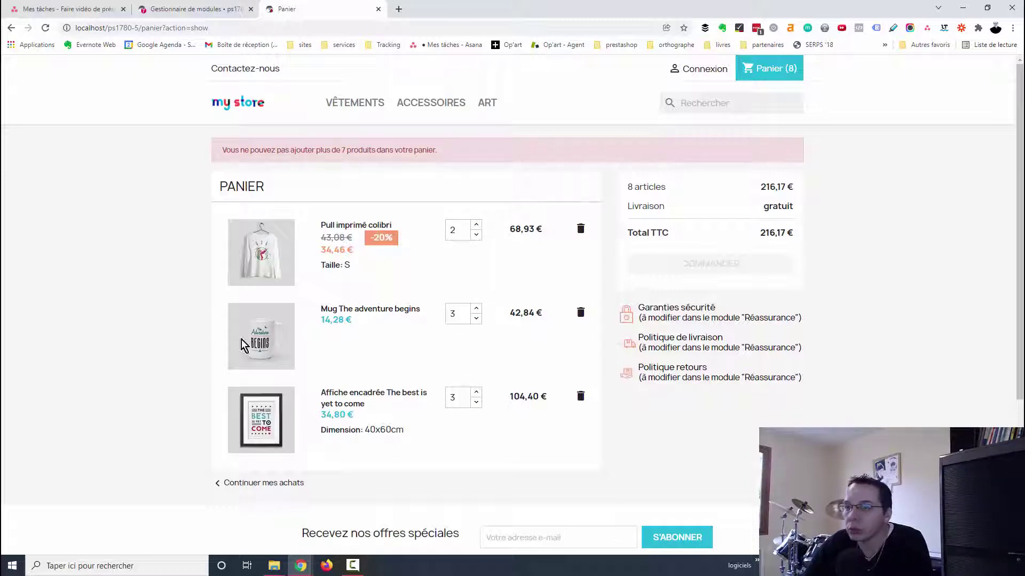
pyautogui.click(195, 9)
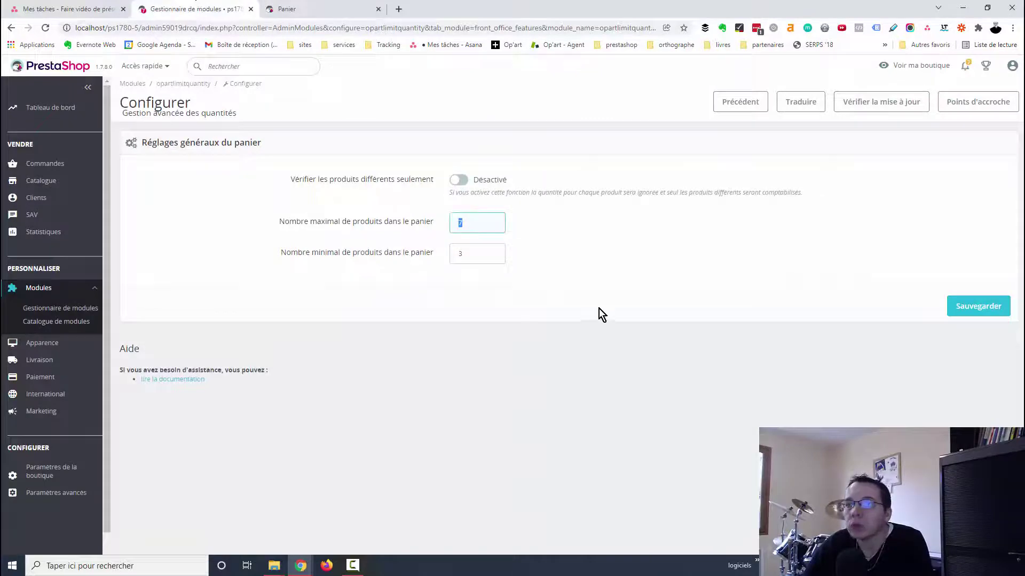
# - Return to the storefront cart and remove all the products from it
pyautogui.click(297, 8)
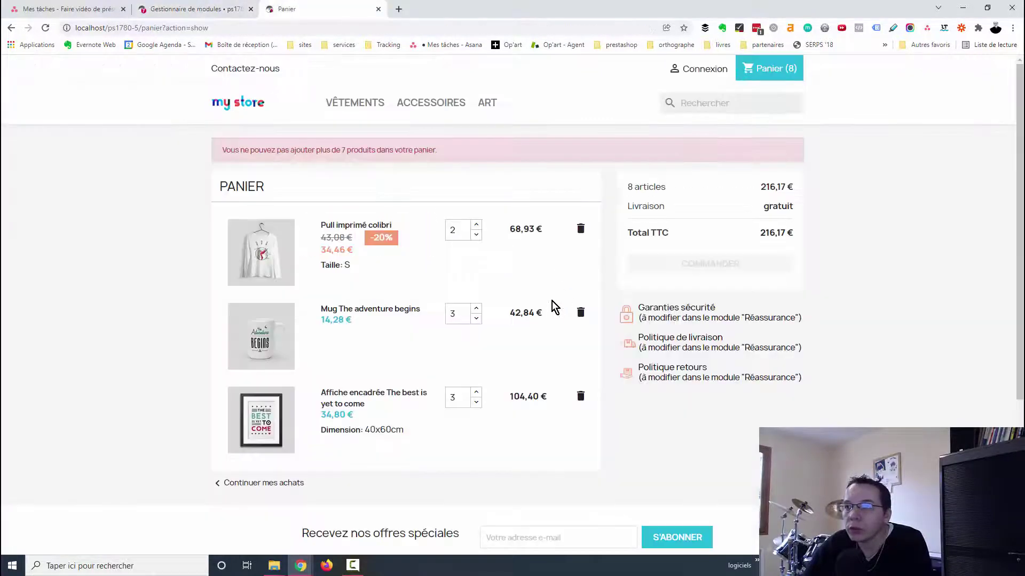
pyautogui.click(579, 231)
pyautogui.click(579, 196)
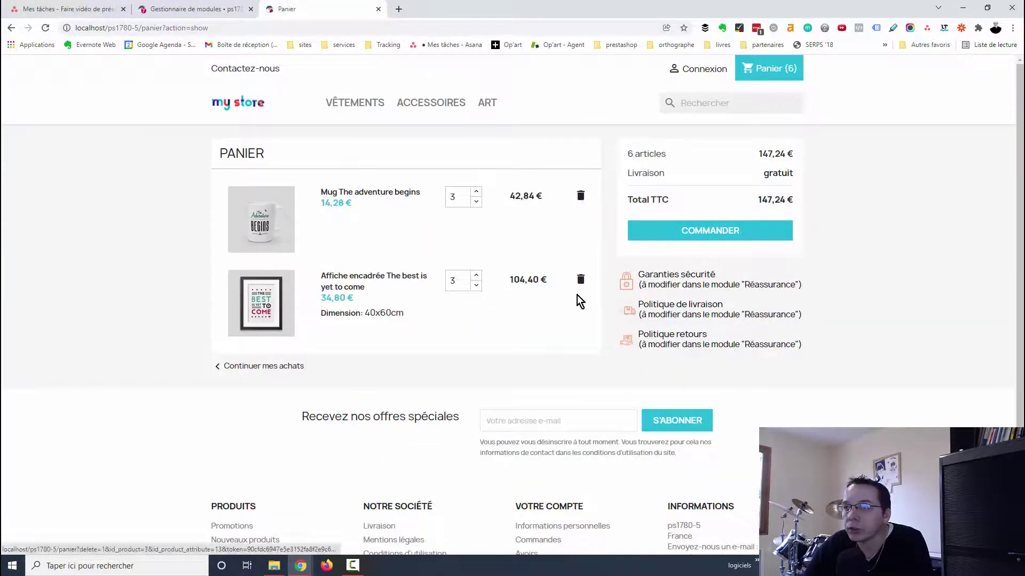
pyautogui.click(585, 203)
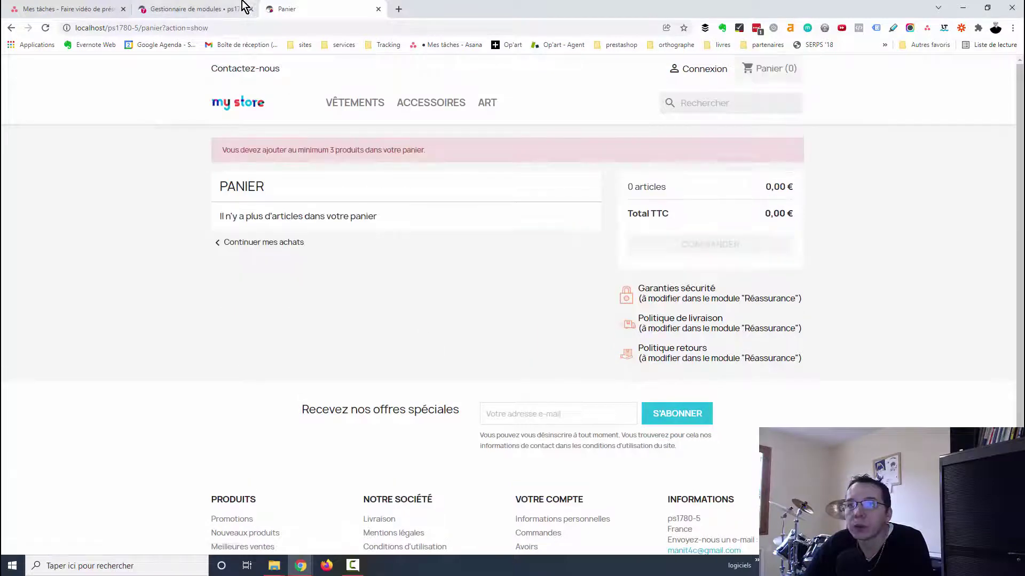
# - Enable Vérifier les produits différents seulement in the module's configuration, set the maximum number of products to 5, and save
pyautogui.click(245, 6)
pyautogui.click(465, 182)
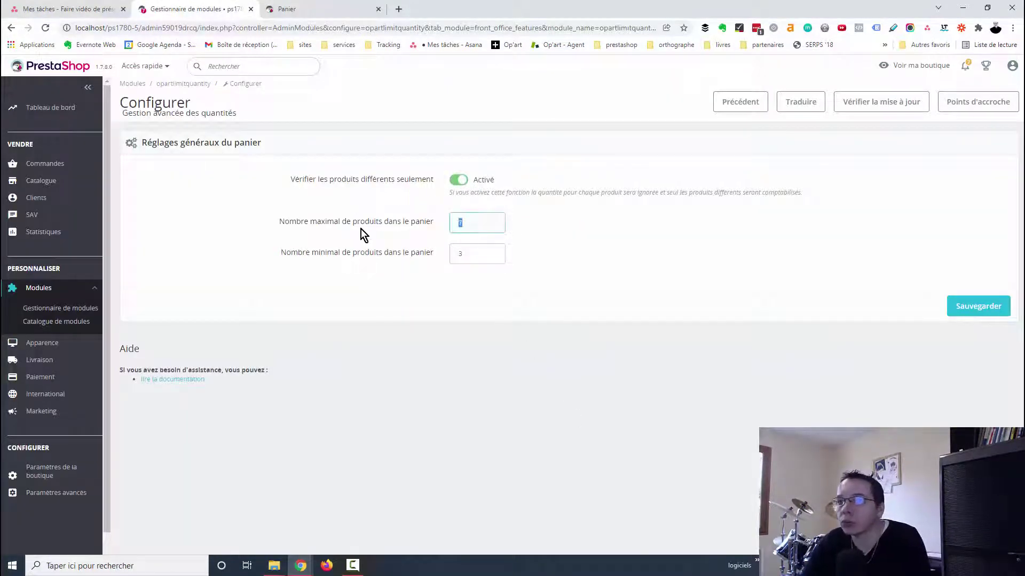
pyautogui.press('BackSpace')
pyautogui.write('5')
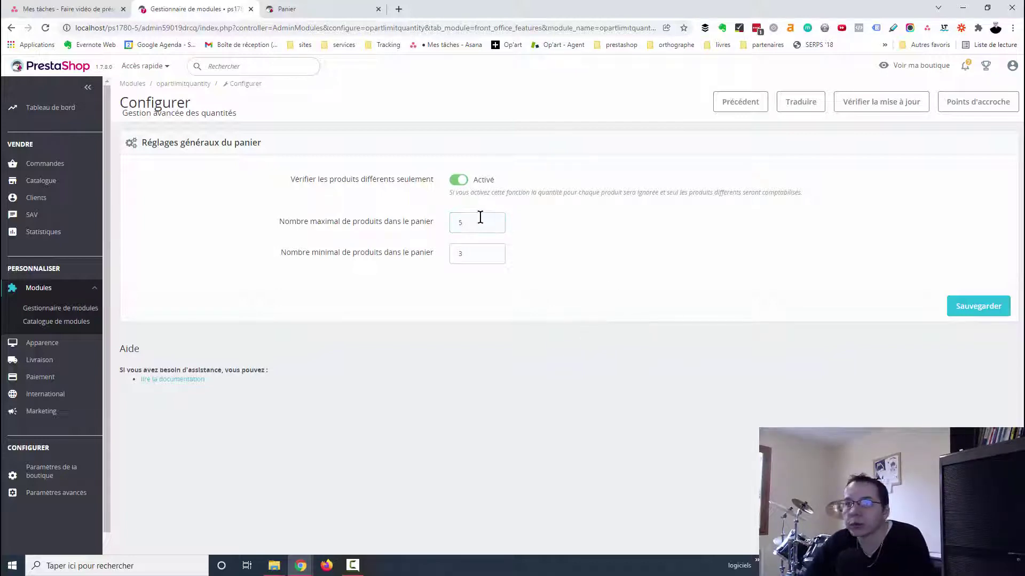
pyautogui.click(963, 309)
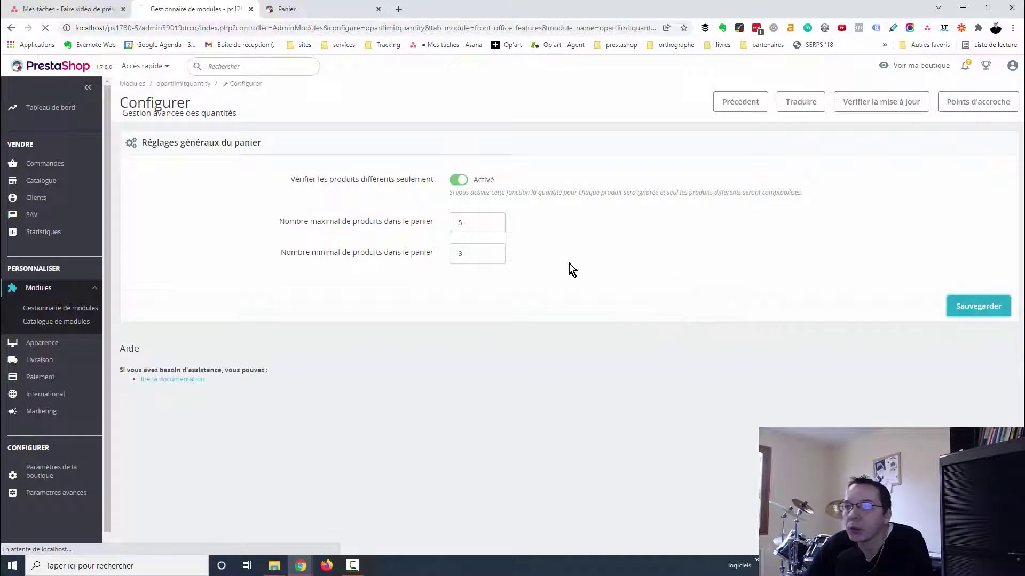
# - Add one white T-shirt imprimé colibri in size S to the cart from the storefront homepage and continue shopping
pyautogui.click(296, 8)
pyautogui.click(263, 242)
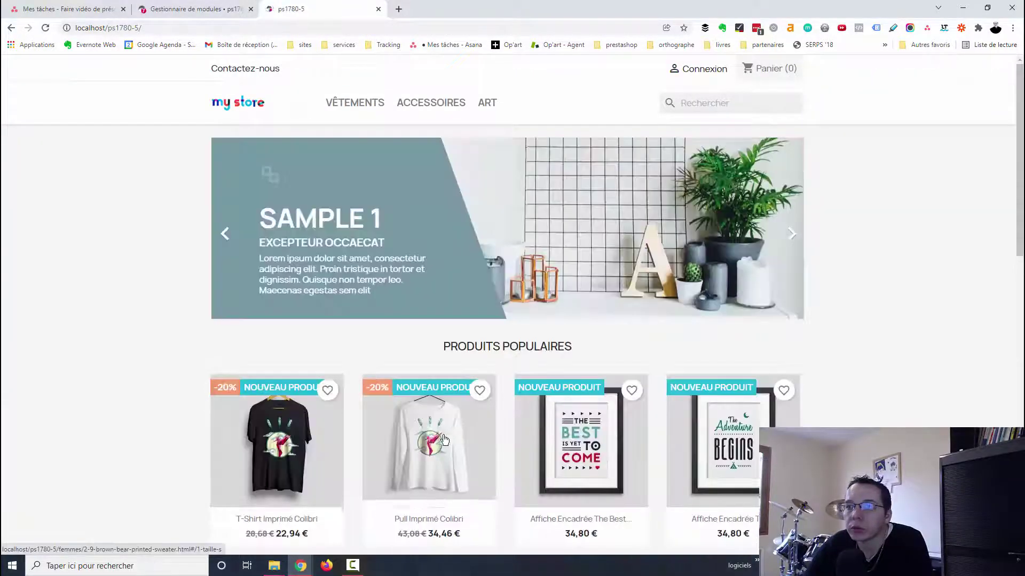
pyautogui.scroll(-4, 446, 550)
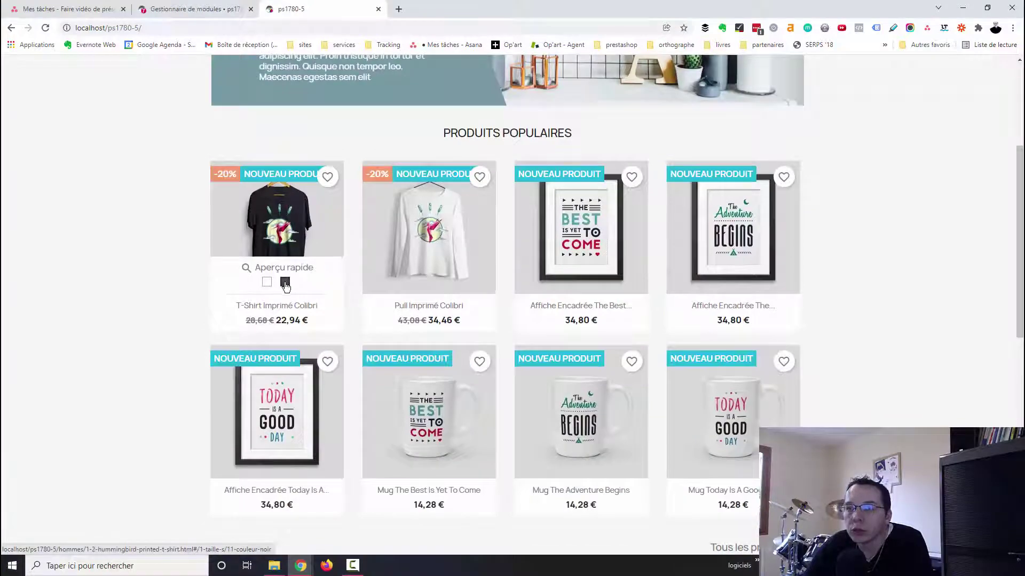
pyautogui.click(294, 267)
pyautogui.click(641, 392)
pyautogui.click(899, 293)
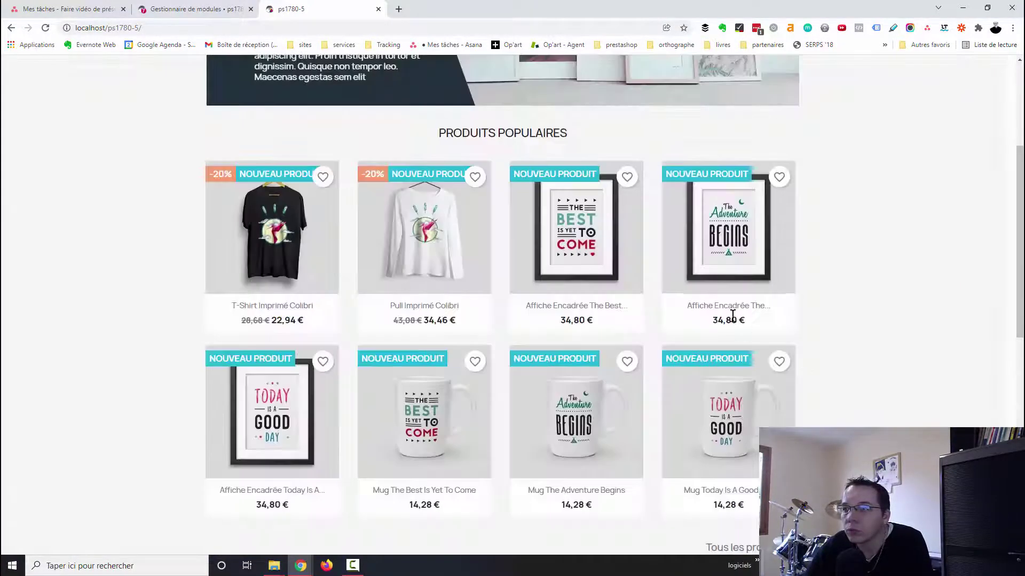
# - Add one Affiche encadrée The adventure begins in 40x60cm to the cart and stay on its product page
pyautogui.click(733, 309)
pyautogui.click(666, 313)
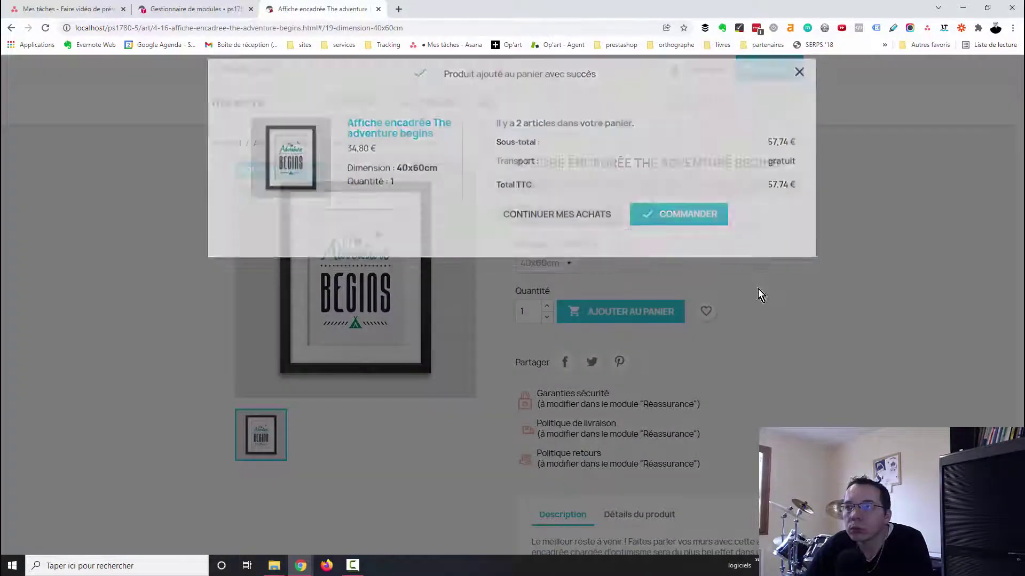
pyautogui.click(760, 294)
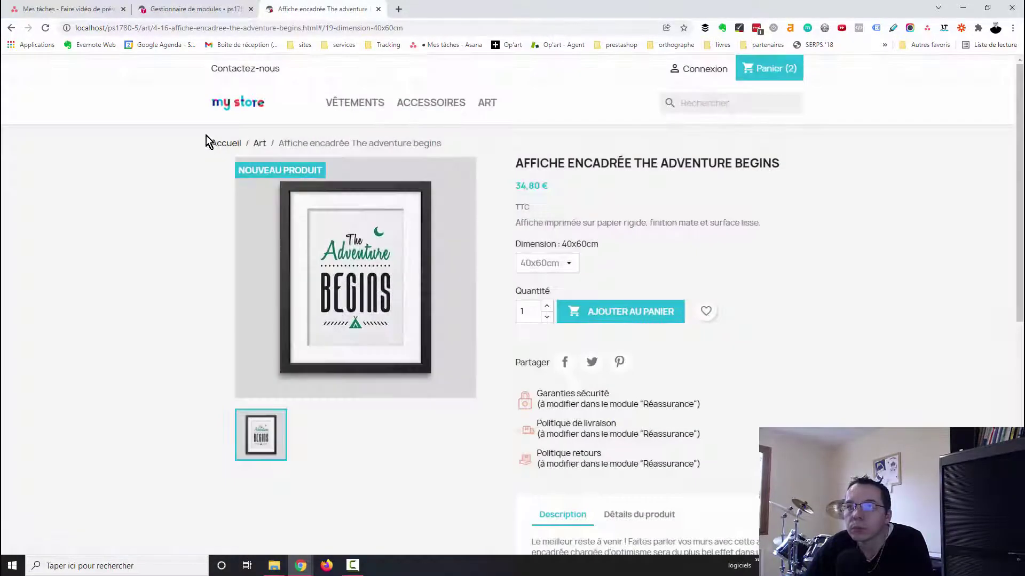
# - View the Mug Today is a good day product page, then open the cart and read its minimum different products notice
pyautogui.click(222, 144)
pyautogui.scroll(-5, 762, 337)
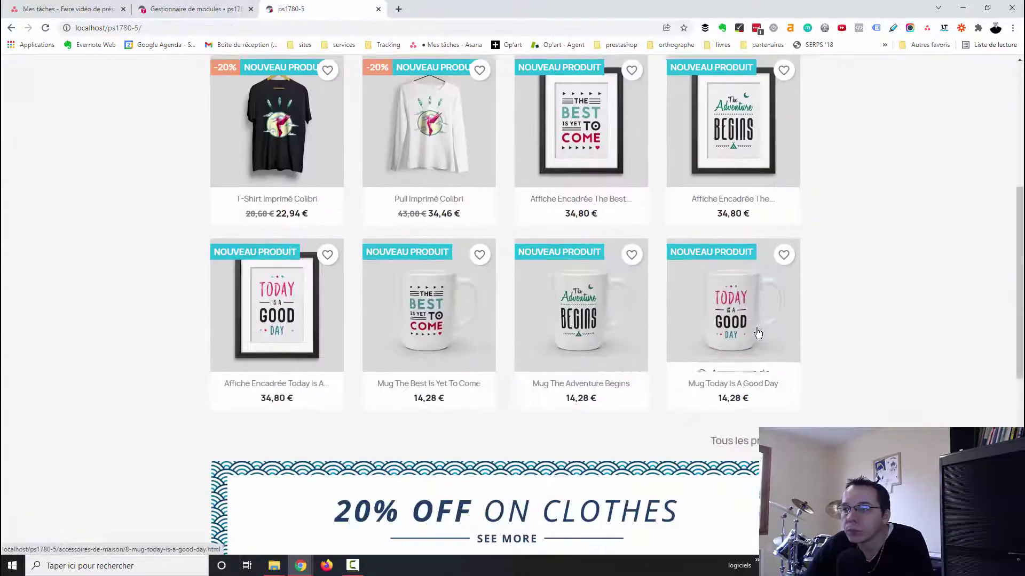
pyautogui.click(720, 308)
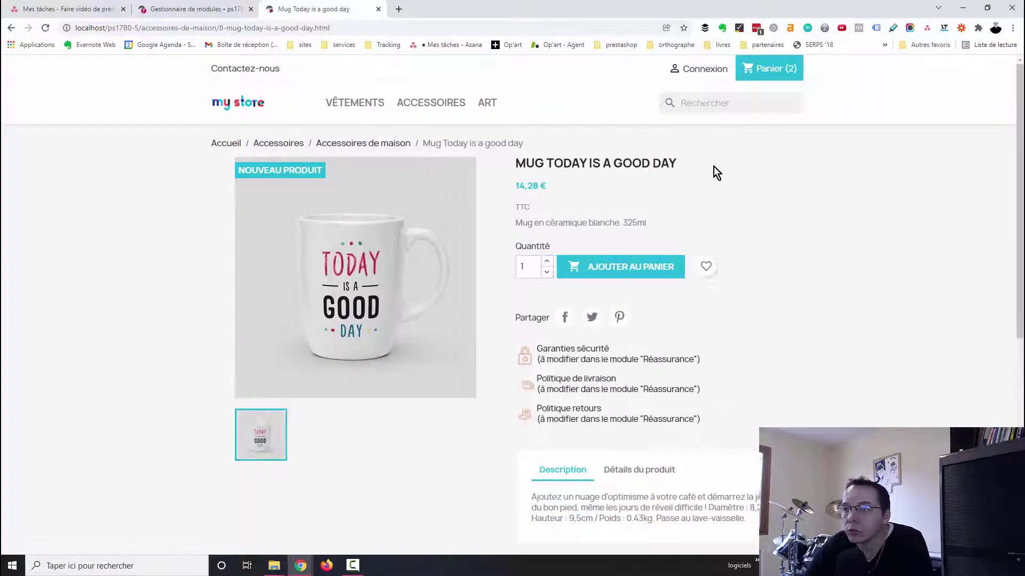
pyautogui.click(771, 73)
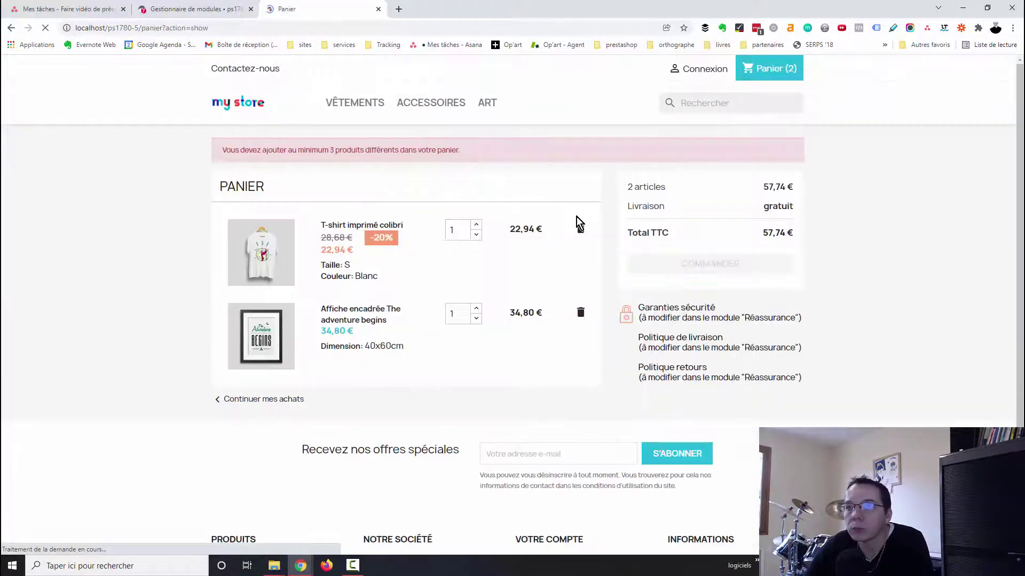
pyautogui.moveTo(219, 151); pyautogui.dragTo(418, 159)
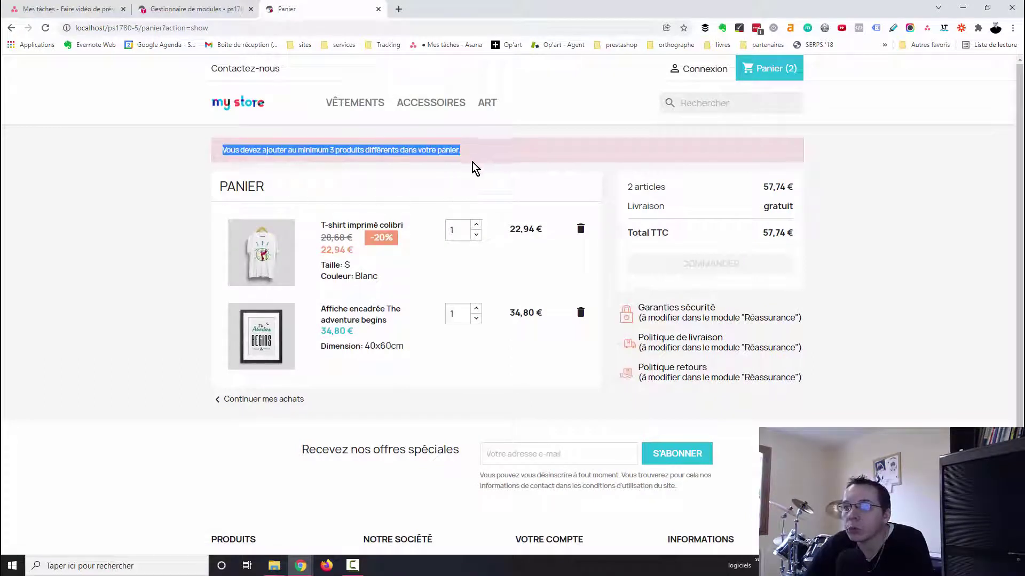
pyautogui.click(425, 188)
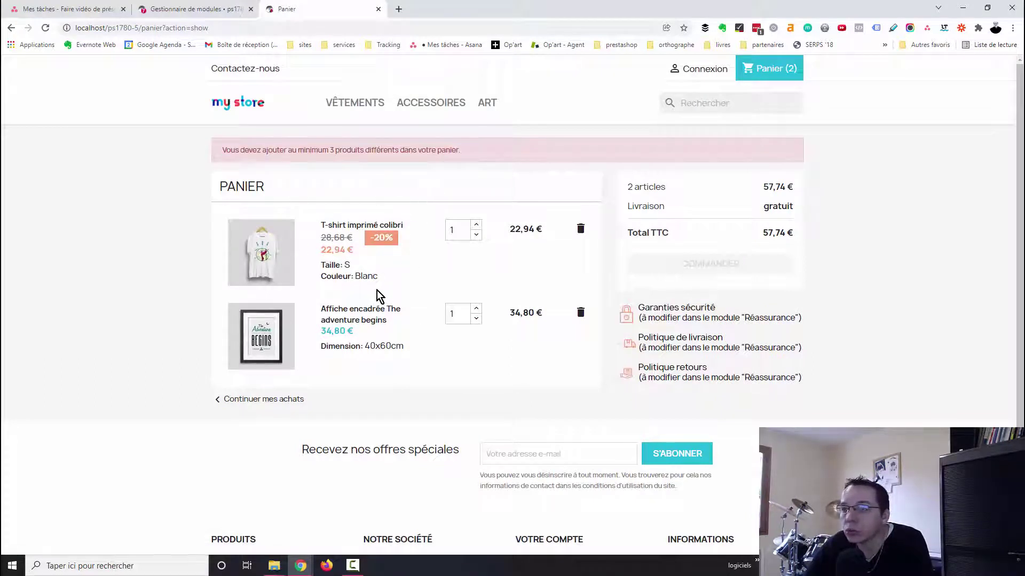
# - Increase the quantity of Affiche encadrée The adventure begins to 4 and recheck the cart's minimum different products notice
pyautogui.click(476, 310)
pyautogui.click(476, 310)
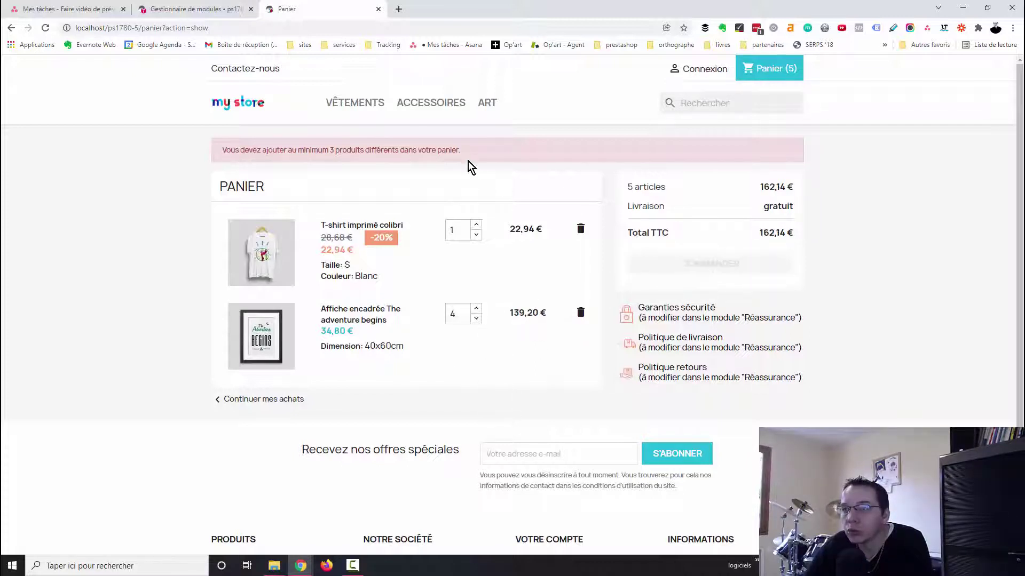
pyautogui.moveTo(463, 151); pyautogui.dragTo(201, 152)
pyautogui.click(507, 374)
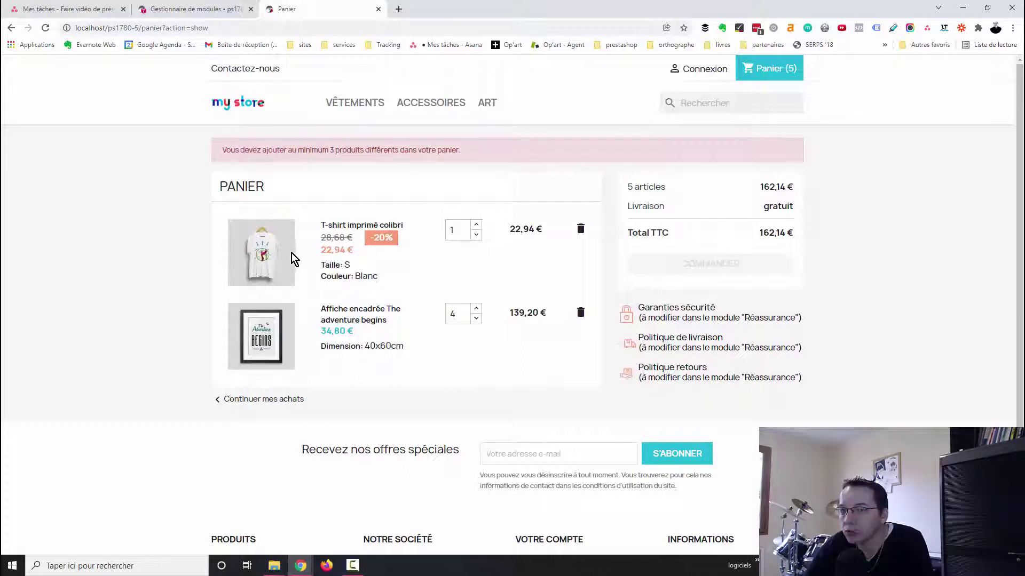
pyautogui.moveTo(221, 150); pyautogui.dragTo(533, 152)
pyautogui.click(534, 153)
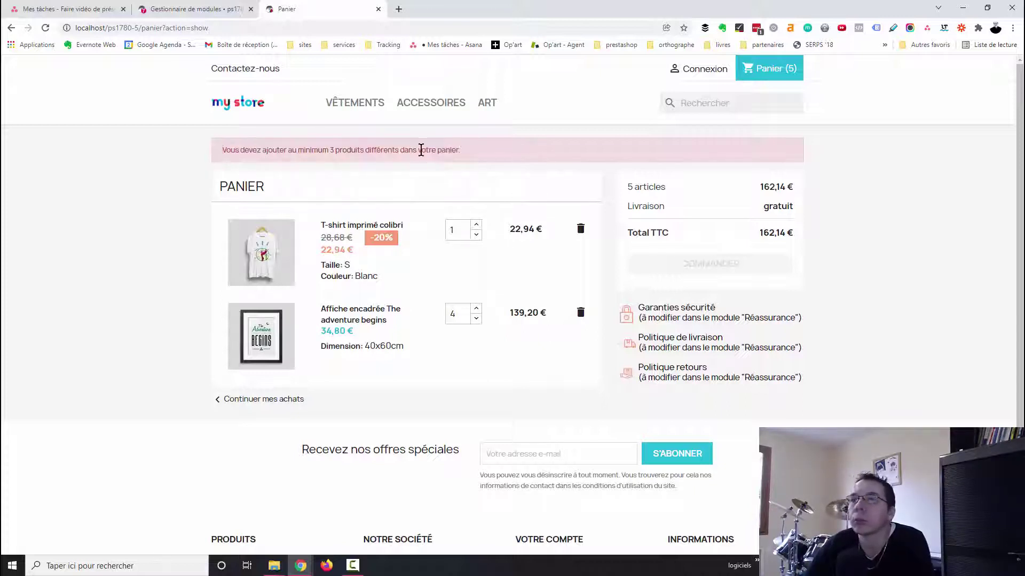
# - Check the minimum number of products setting against the different-products option in the module's configuration page
pyautogui.click(232, 9)
pyautogui.rightClick(435, 261)
pyautogui.press('Escape')
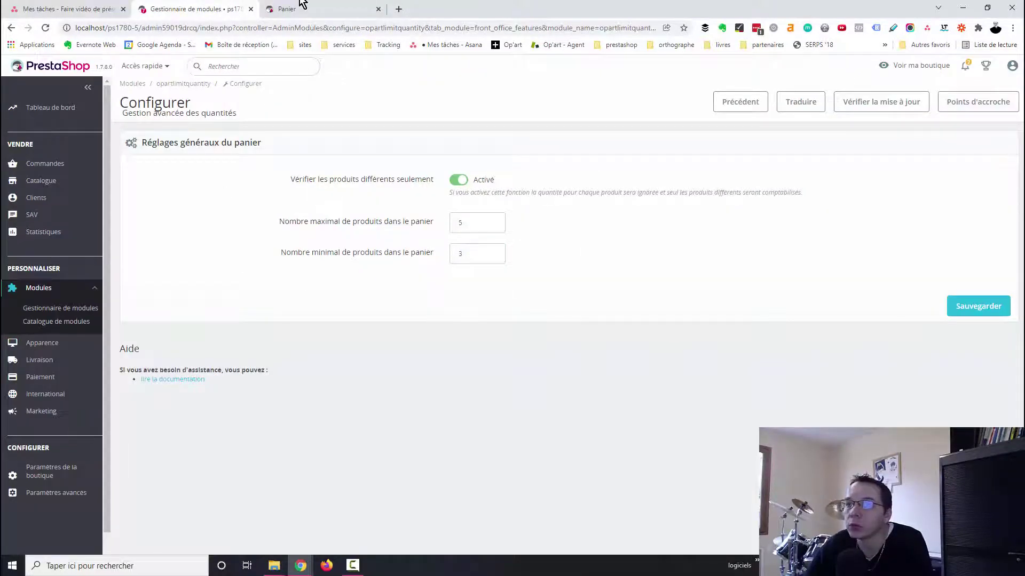
# - Return to the storefront homepage, add one Mug The best is yet to come, and proceed to the cart
pyautogui.click(302, 8)
pyautogui.click(236, 107)
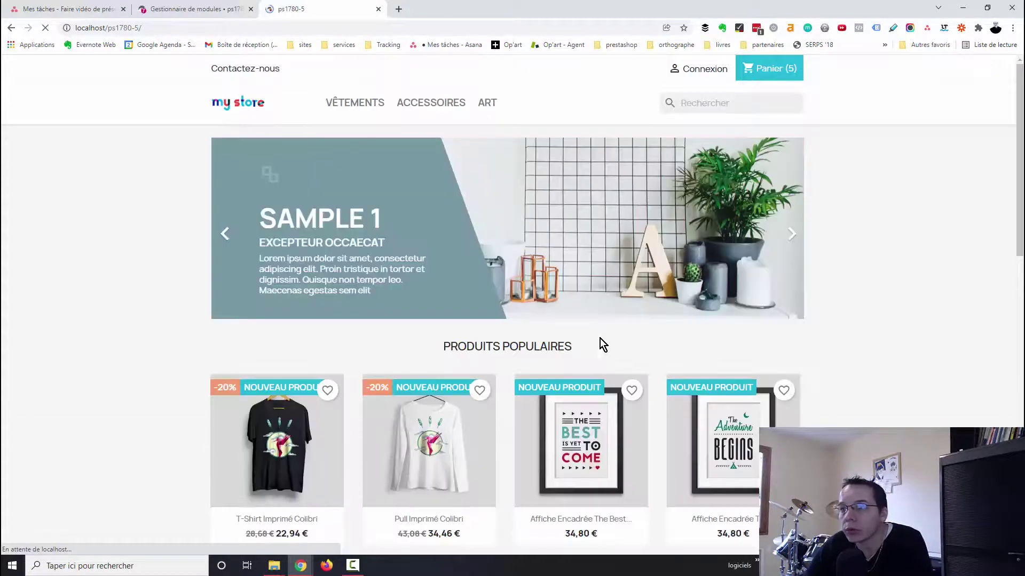
pyautogui.scroll(-9, 531, 400)
pyautogui.scroll(2, 527, 400)
pyautogui.click(427, 214)
pyautogui.click(622, 267)
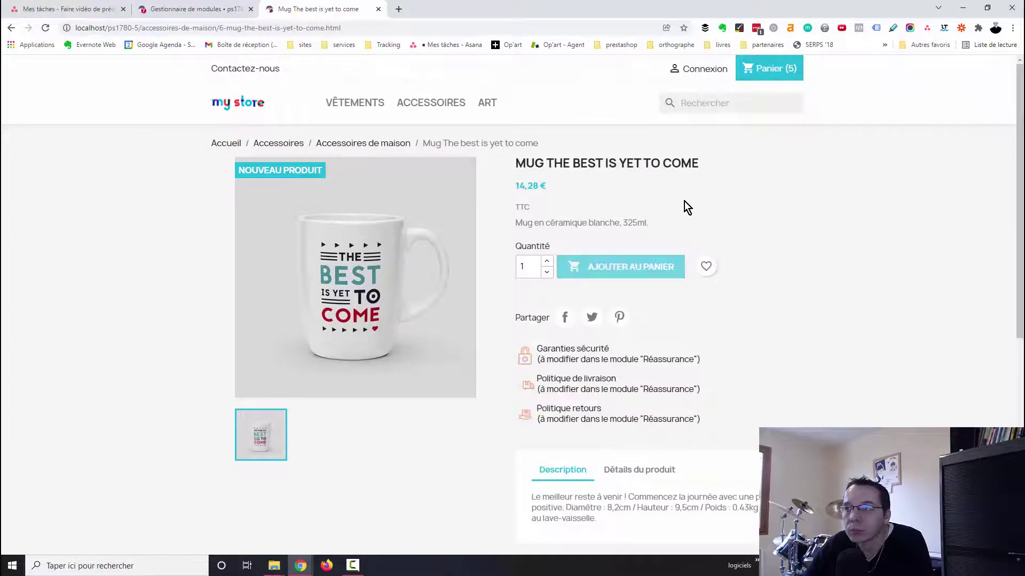
pyautogui.click(692, 227)
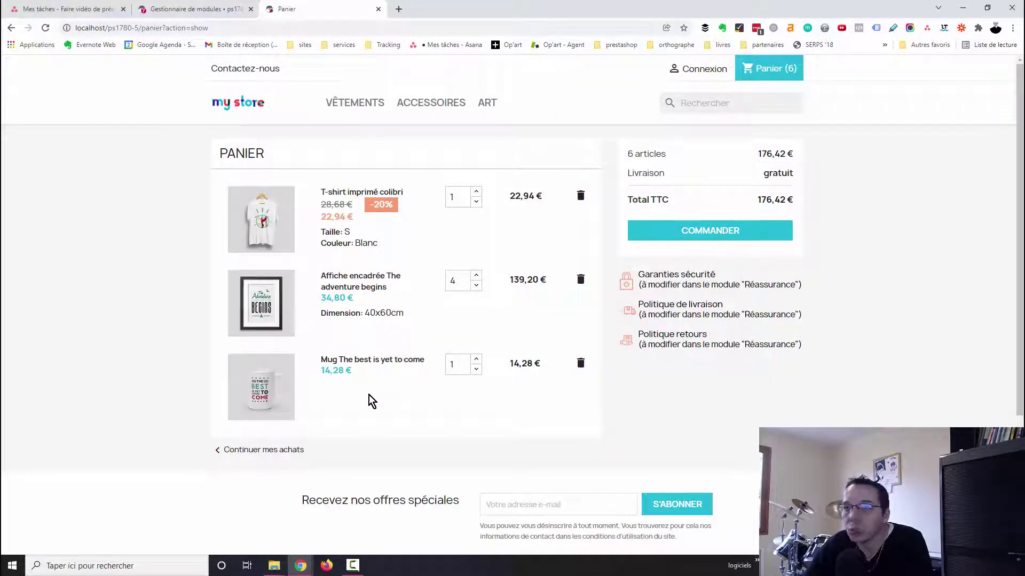
# - Check the module's maximum number of products in the cart, and add one Affiche encadrée Today is a good day from the storefront homepage
pyautogui.click(193, 7)
pyautogui.click(477, 255)
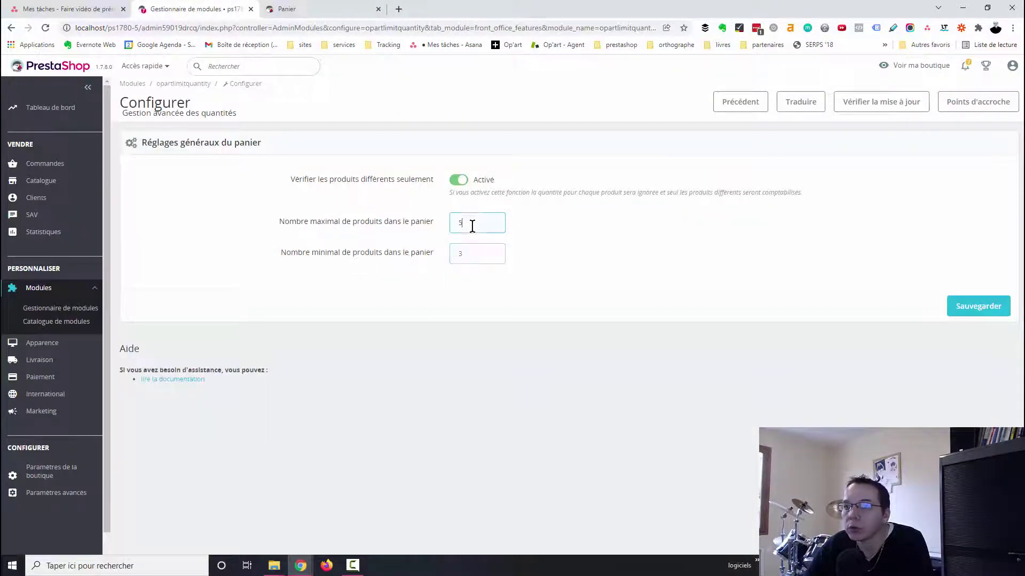
pyautogui.click(325, 8)
pyautogui.click(233, 103)
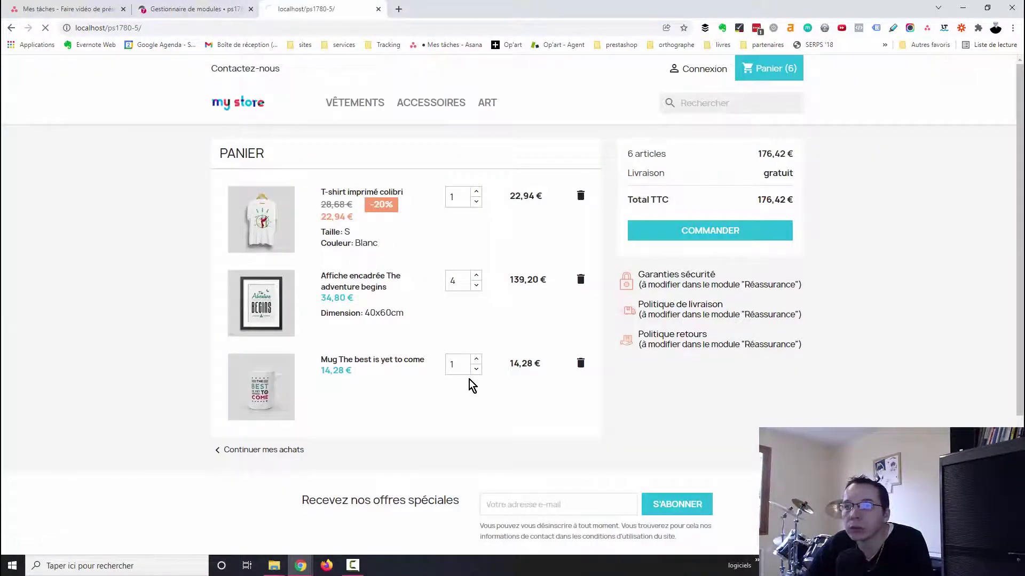
pyautogui.scroll(-6, 550, 460)
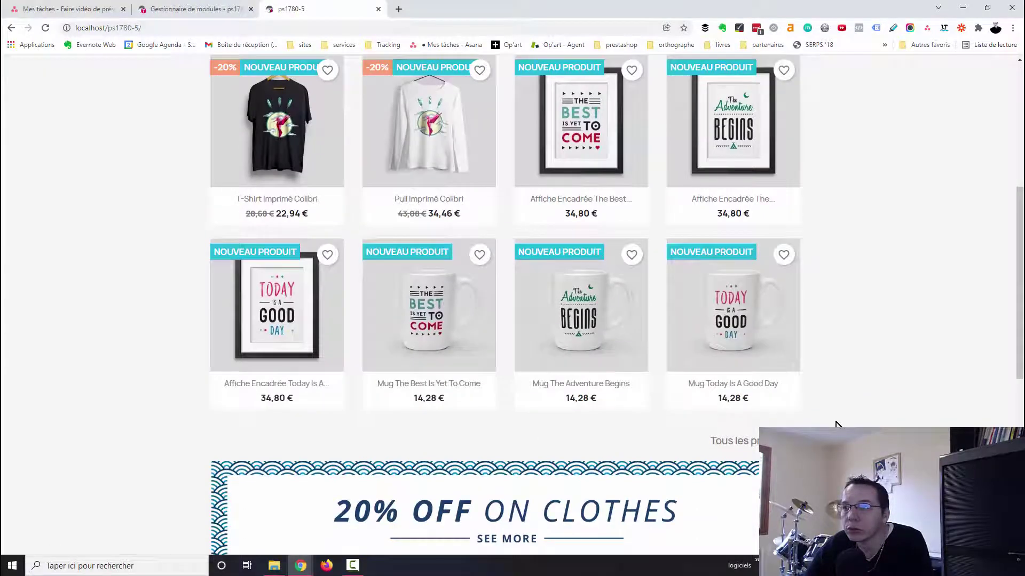
pyautogui.click(292, 338)
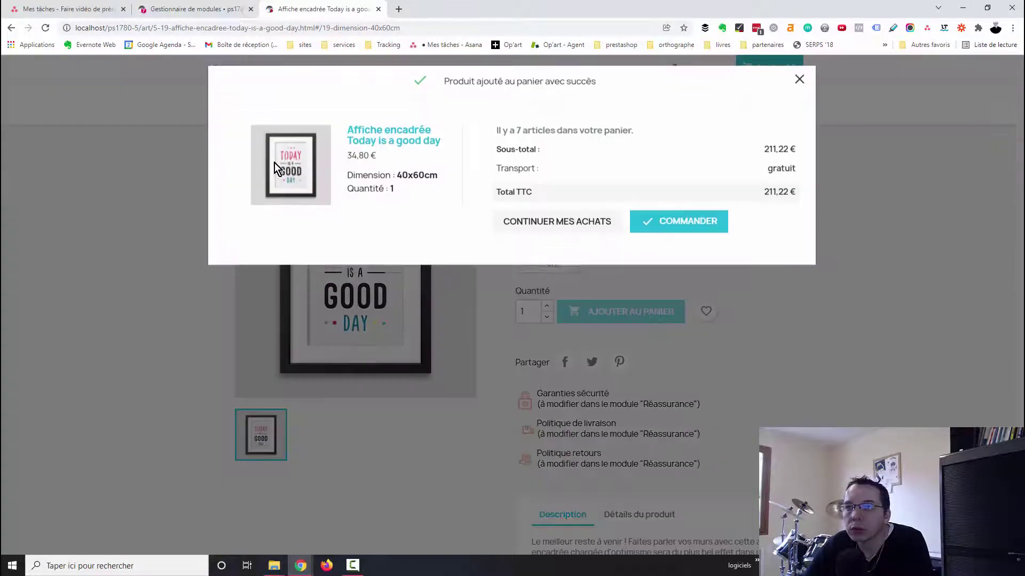
# - Add one Coussin renard and one Carnet de notes Renard with Ligné paper to the cart from the Accessoires category
pyautogui.hotkey('alt', 'Left')
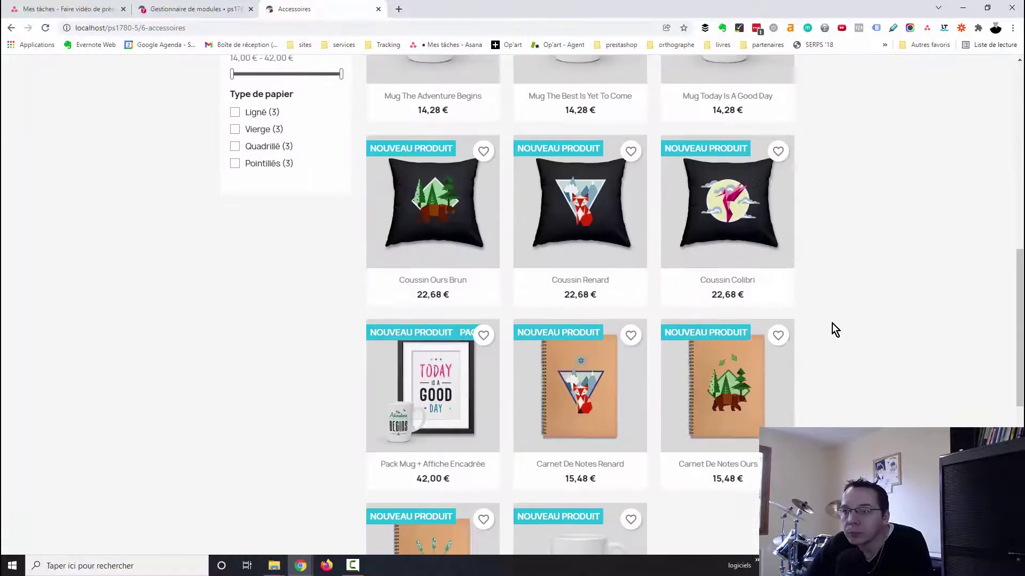
pyautogui.click(571, 398)
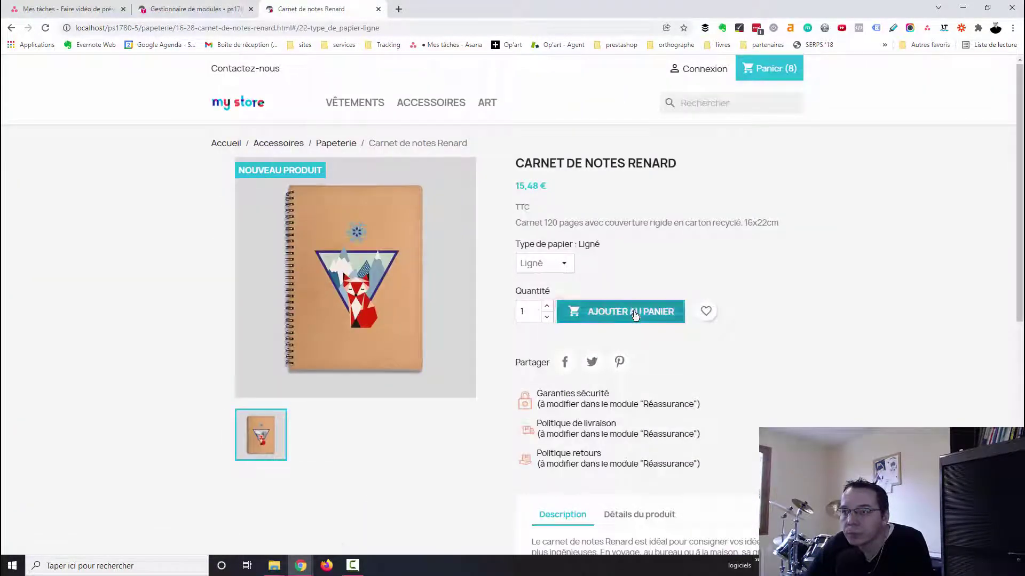
pyautogui.click(633, 313)
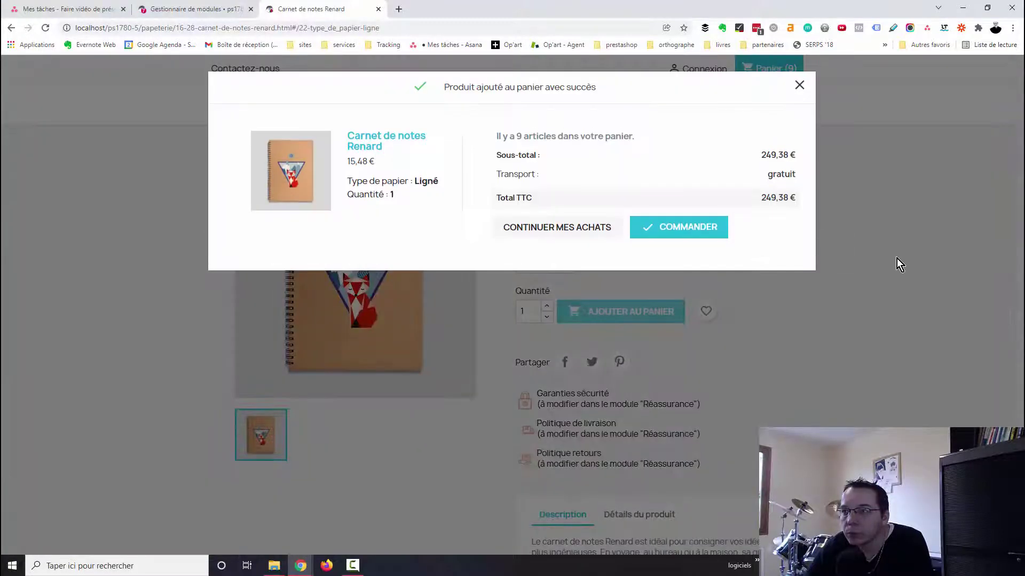
pyautogui.click(897, 258)
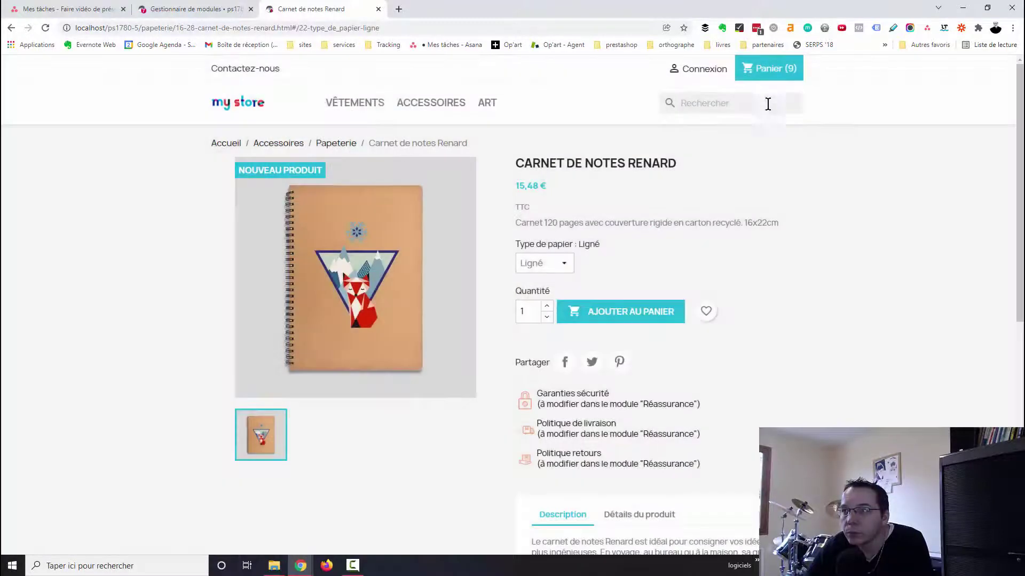
# - Open the cart, read the maximum different products notice, and compare it with the products listed in the cart
pyautogui.click(769, 68)
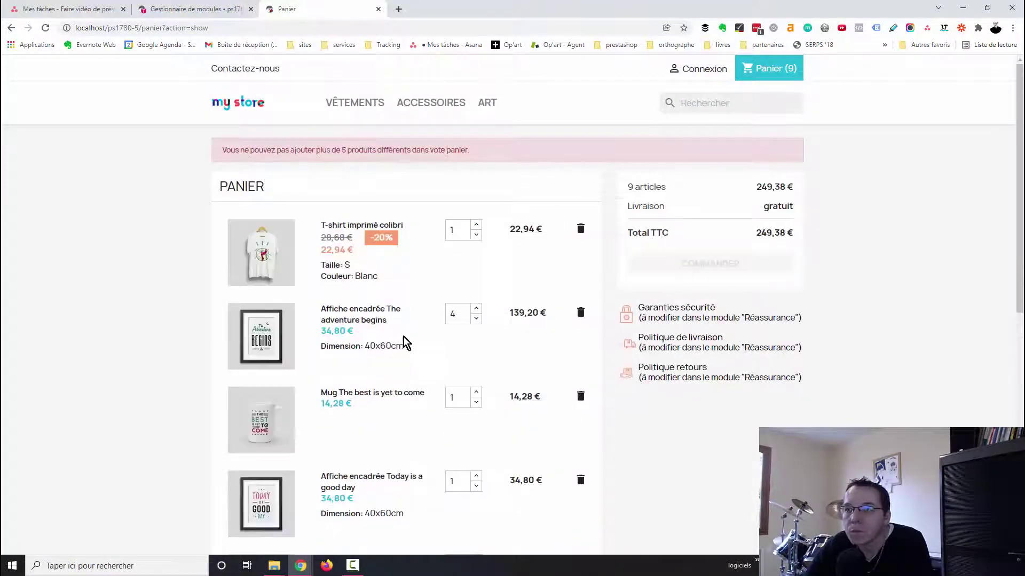
pyautogui.scroll(-7, 412, 366)
pyautogui.scroll(7, 410, 438)
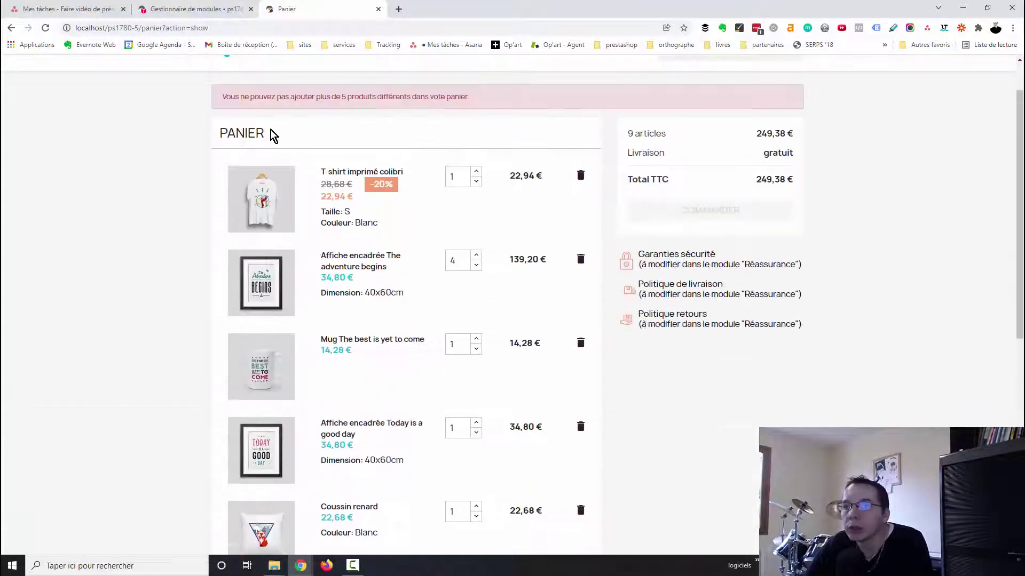
pyautogui.moveTo(475, 99); pyautogui.dragTo(202, 98)
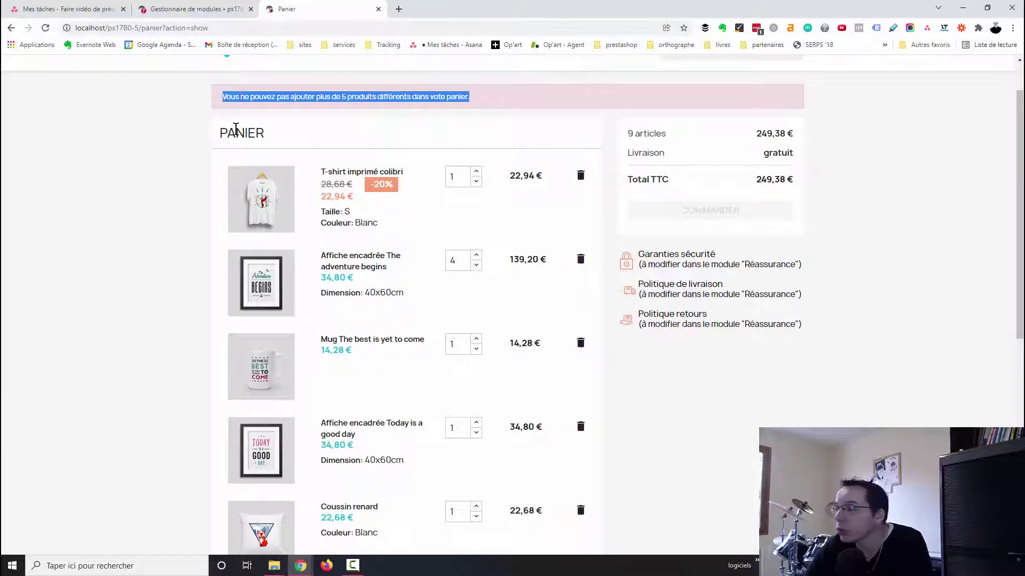
pyautogui.click(172, 237)
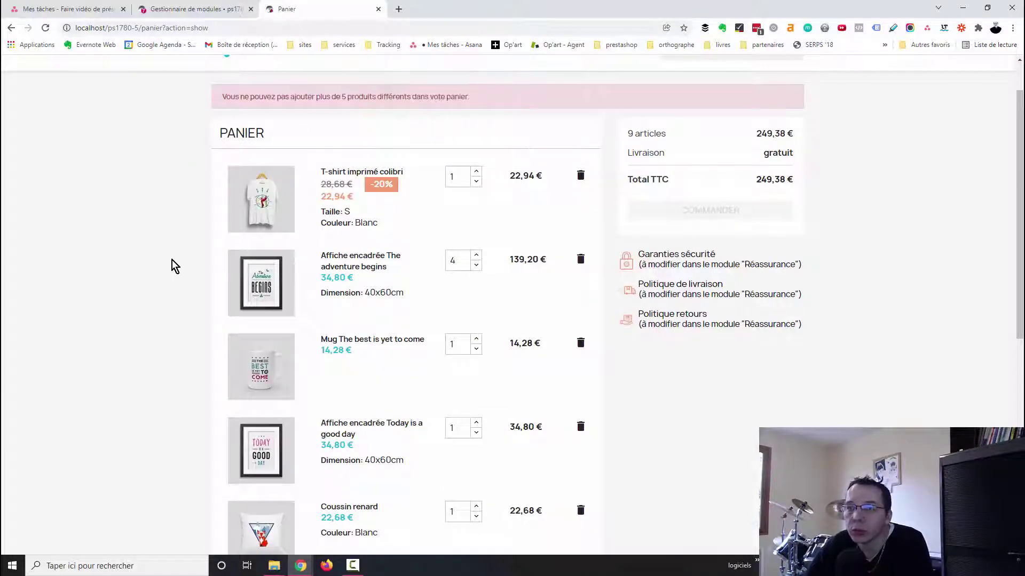
pyautogui.scroll(-4, 167, 368)
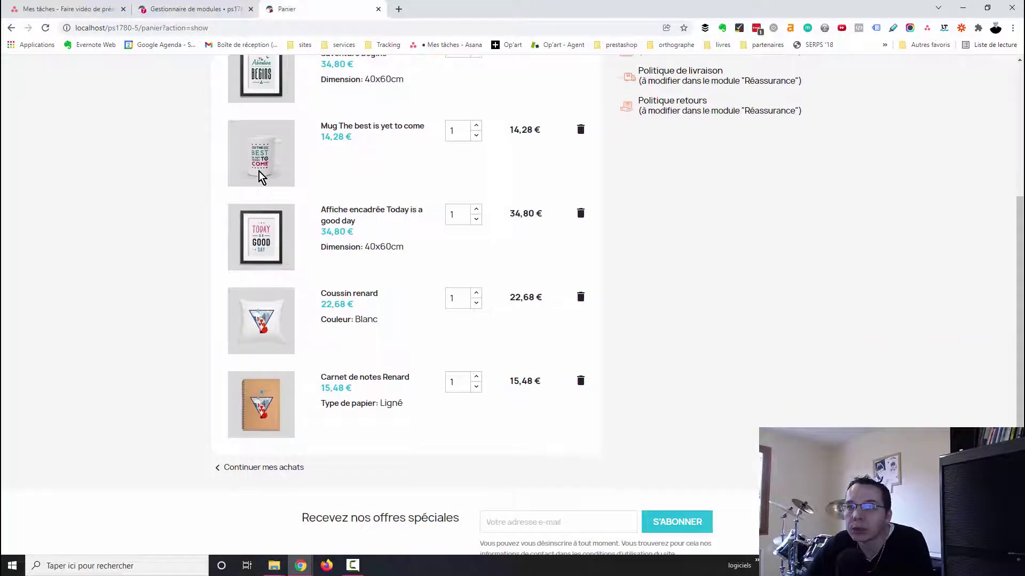
pyautogui.scroll(4, 272, 176)
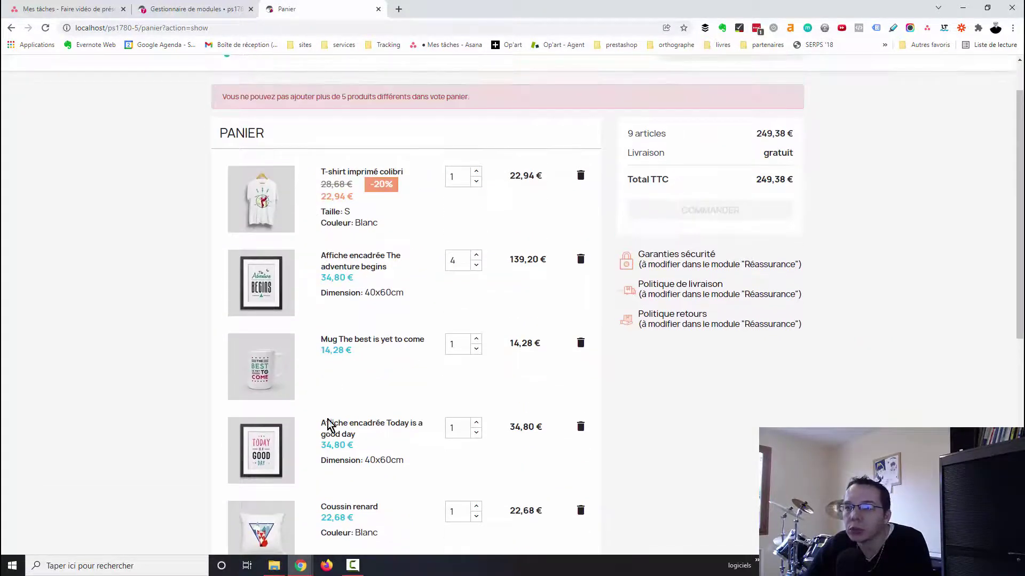
pyautogui.scroll(-3, 335, 403)
pyautogui.scroll(2, 474, 96)
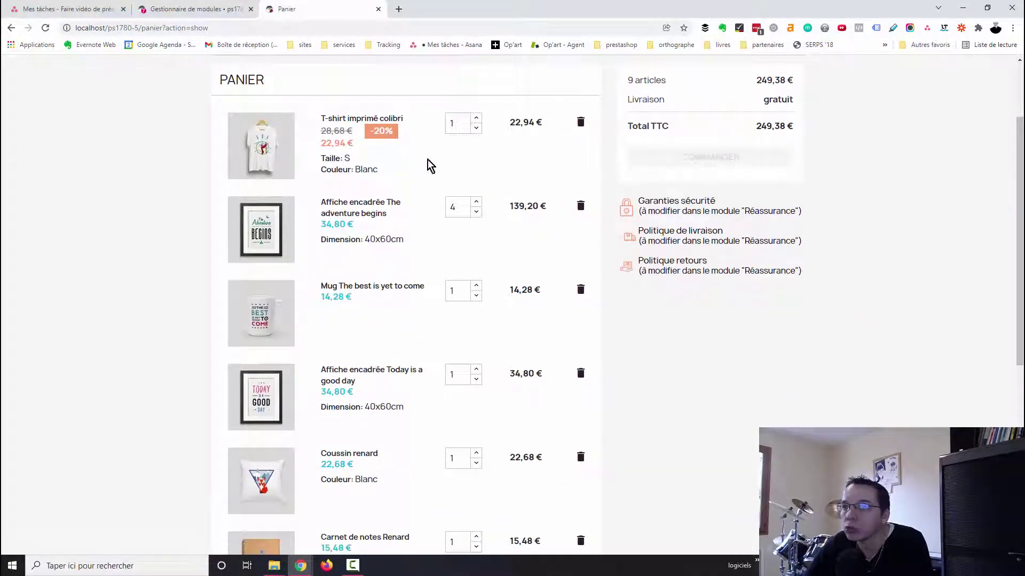
pyautogui.scroll(-2, 428, 420)
# - Clear the maximum and minimum numbers of products in the module configuration, disable checking only different products, and save the settings
pyautogui.hotkey('ctrl', 'shift', 'Tab')
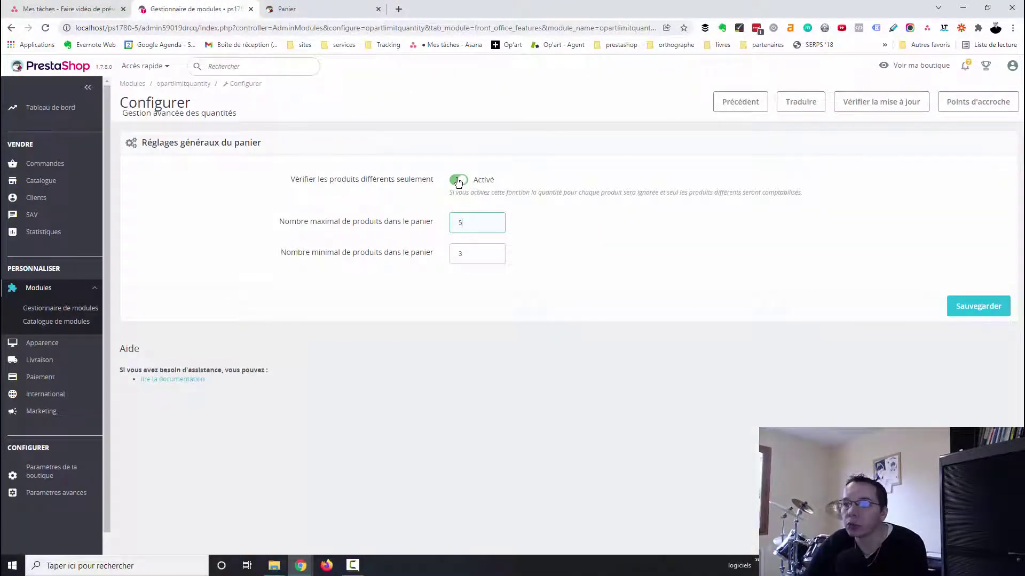
pyautogui.press('F10')
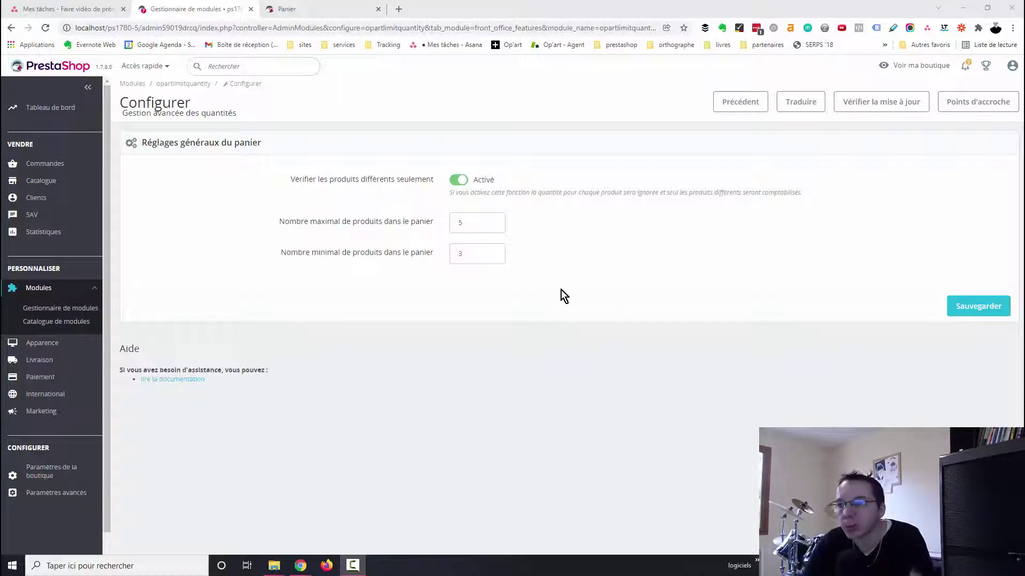
pyautogui.doubleClick(484, 223)
pyautogui.press('Tab')
pyautogui.press('BackSpace')
pyautogui.click(483, 181)
pyautogui.click(976, 309)
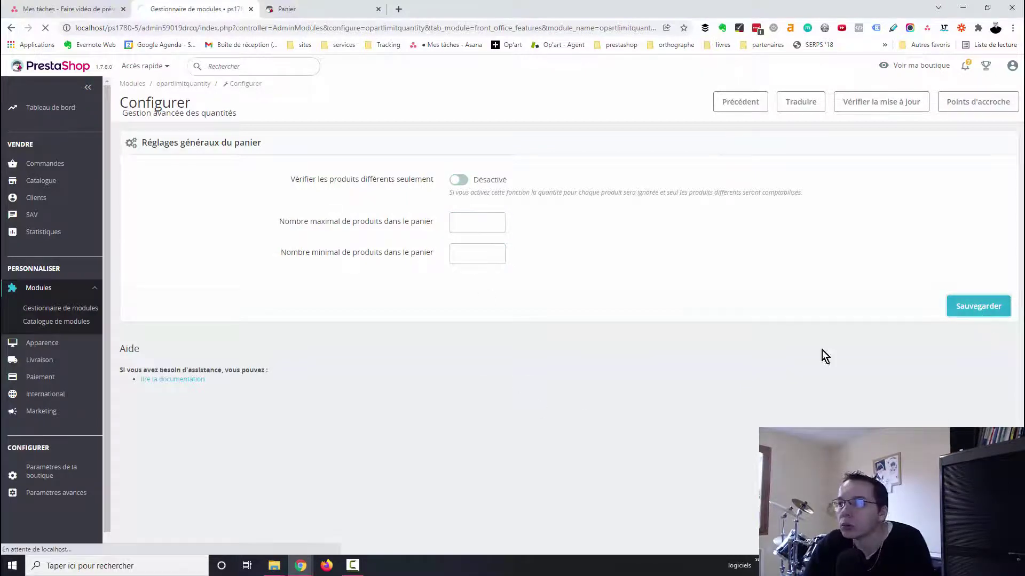
# - Open the Carnet de notes Colibri product from the catalogue and display its Gestion avancée des quantités module settings
pyautogui.moveTo(78, 181)
pyautogui.click(30, 206)
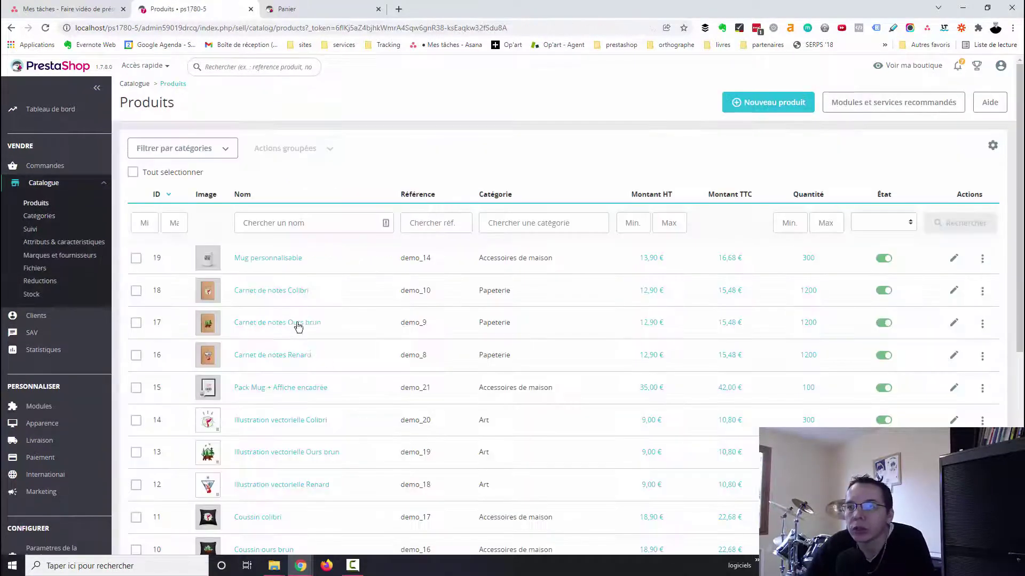
pyautogui.click(265, 293)
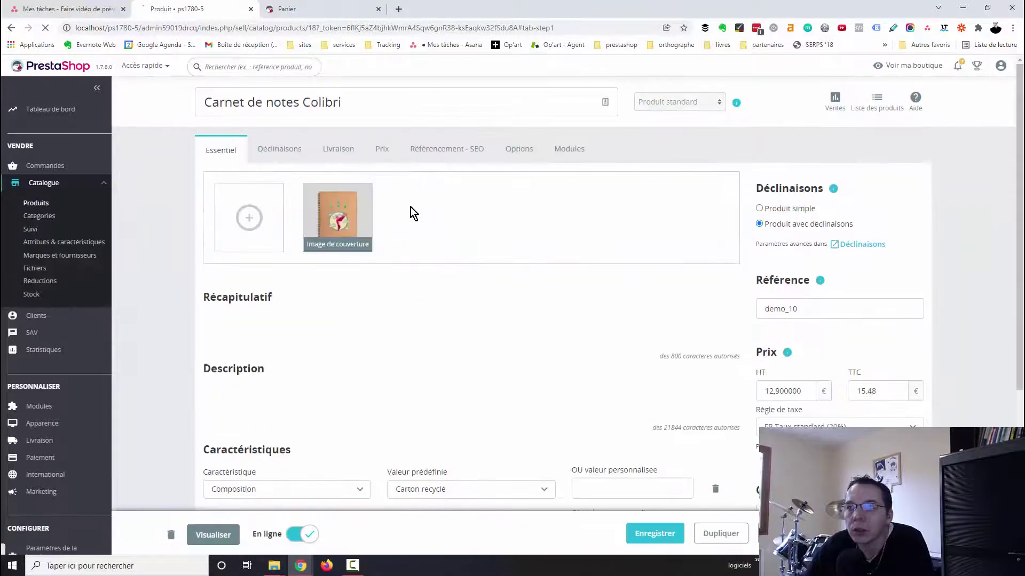
pyautogui.click(570, 150)
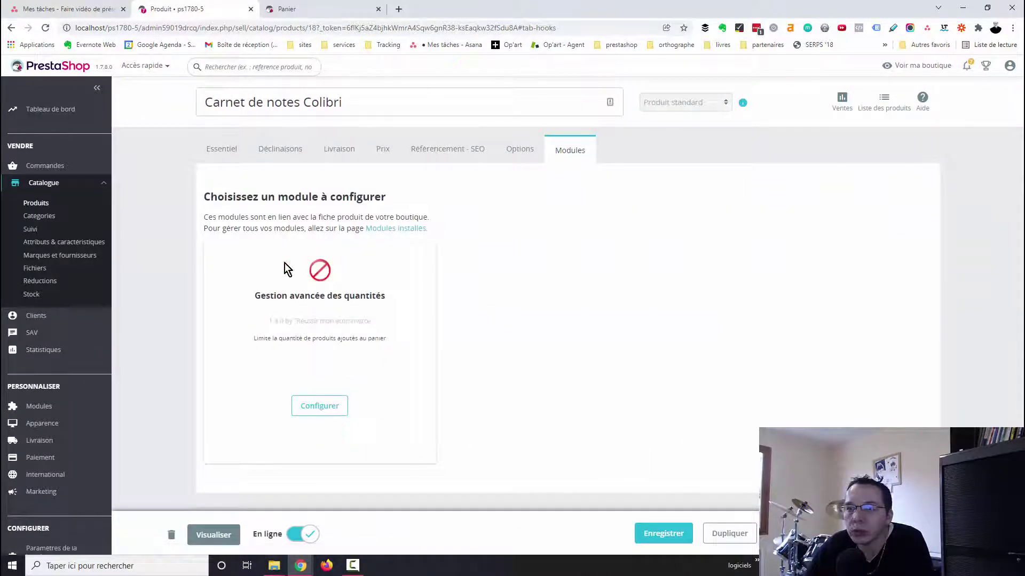
pyautogui.click(323, 409)
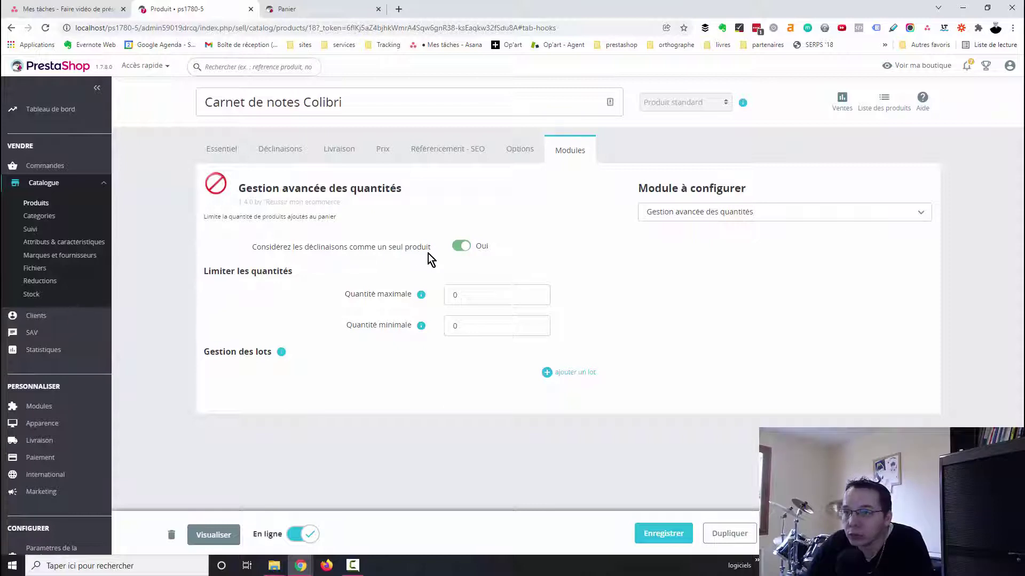
# - Set Considérez les déclinaisons comme un seul produit to Non to view the per-variation limits, and switch it back to Oui
pyautogui.click(462, 250)
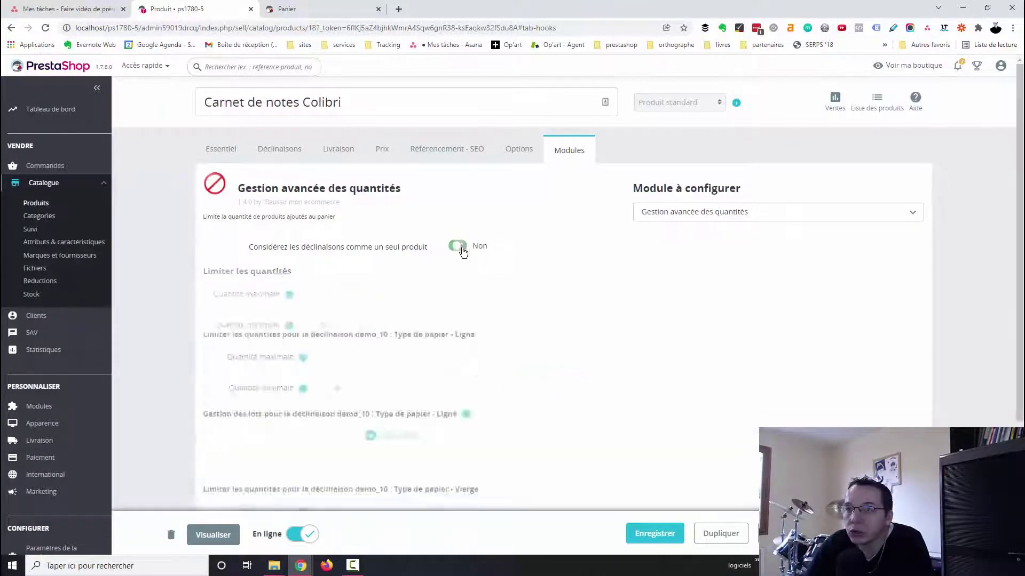
pyautogui.click(460, 249)
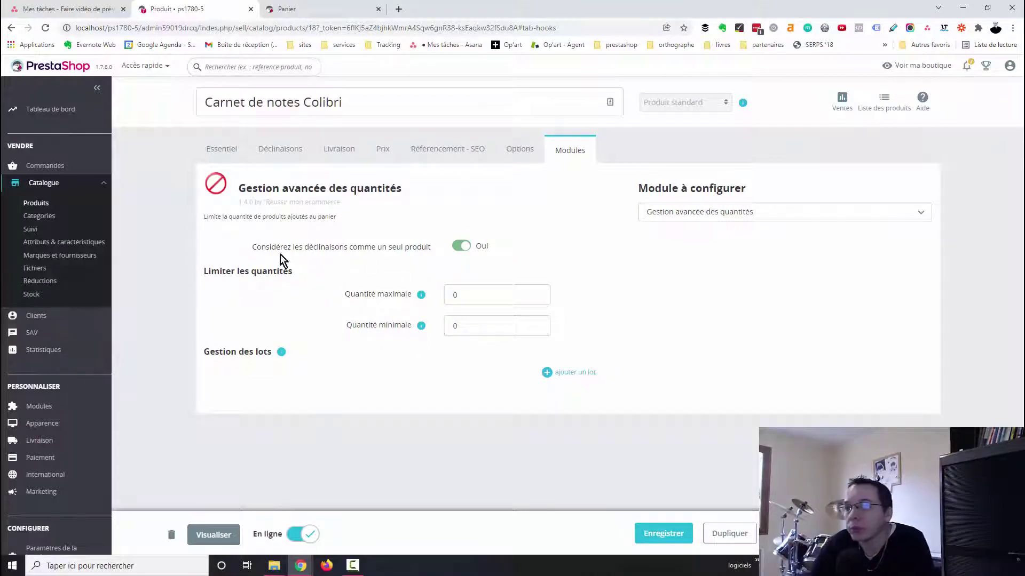
pyautogui.moveTo(239, 260); pyautogui.dragTo(418, 254)
pyautogui.click(441, 255)
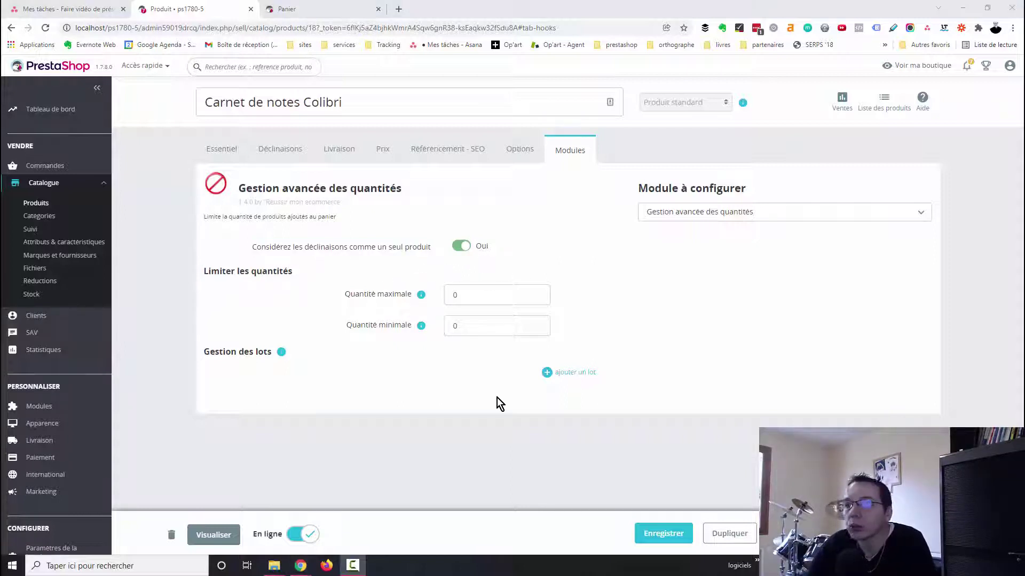
# - Preview the Carnet de notes Colibri product page in the storefront and examine its available Type de papier variations
pyautogui.click(213, 535)
pyautogui.moveTo(322, 7); pyautogui.dragTo(443, 15)
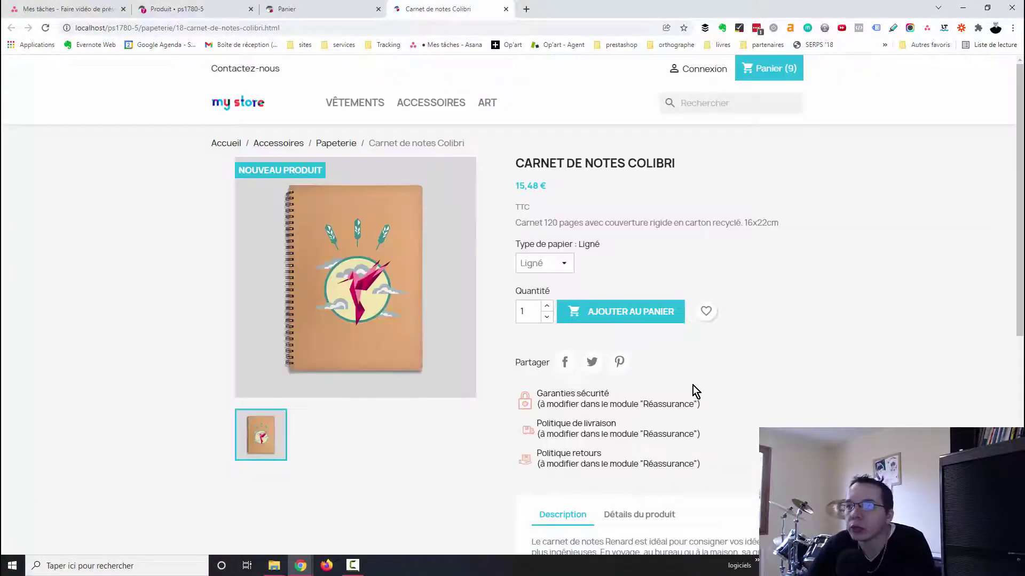
pyautogui.click(543, 266)
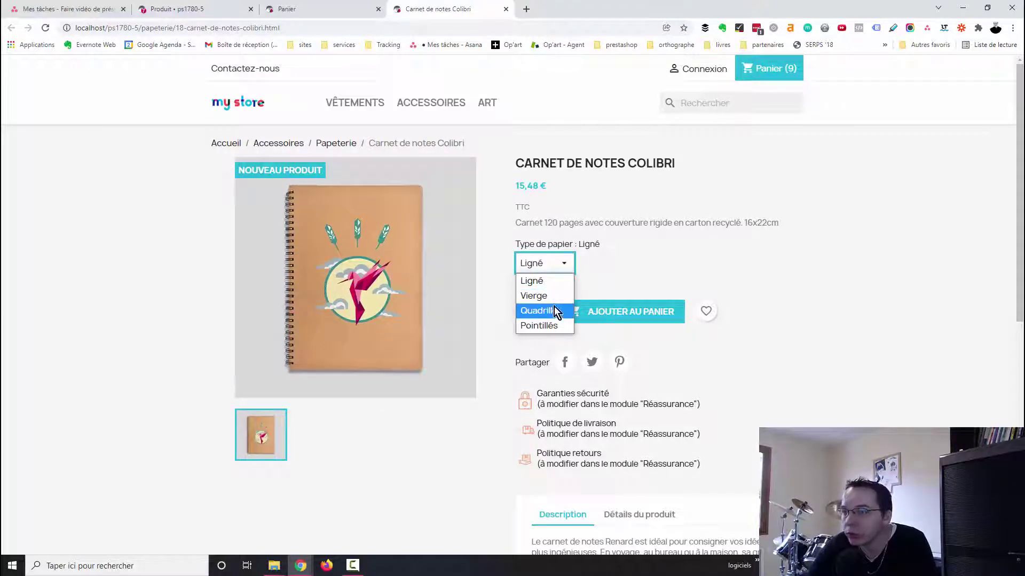
pyautogui.click(607, 270)
pyautogui.click(544, 263)
pyautogui.click(614, 255)
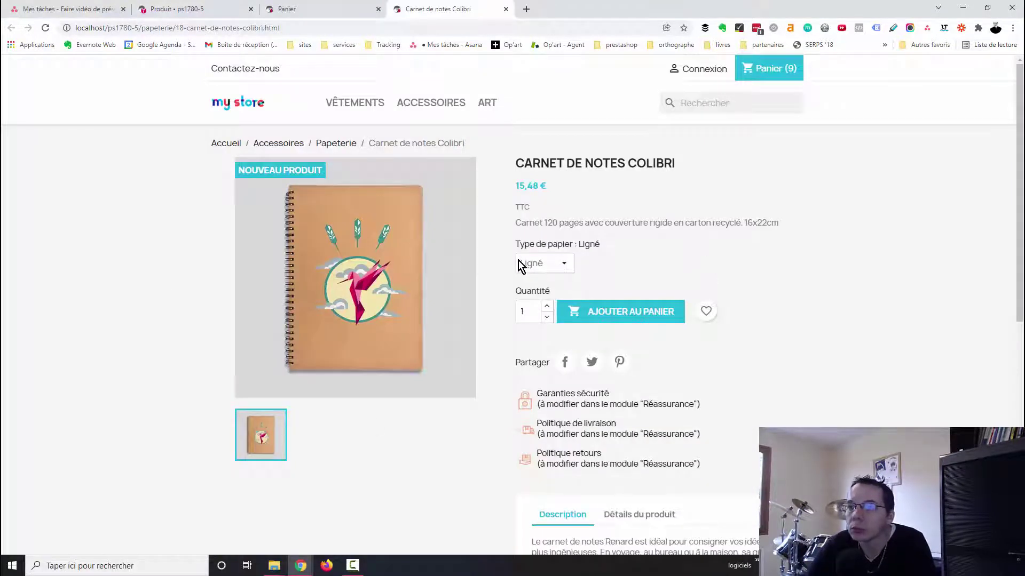
pyautogui.click(564, 267)
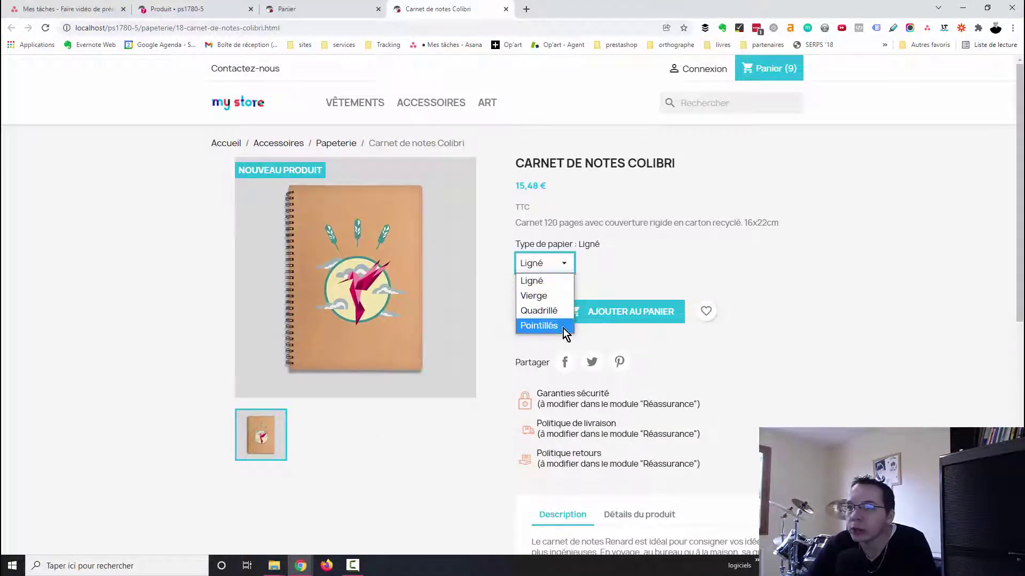
pyautogui.click(616, 272)
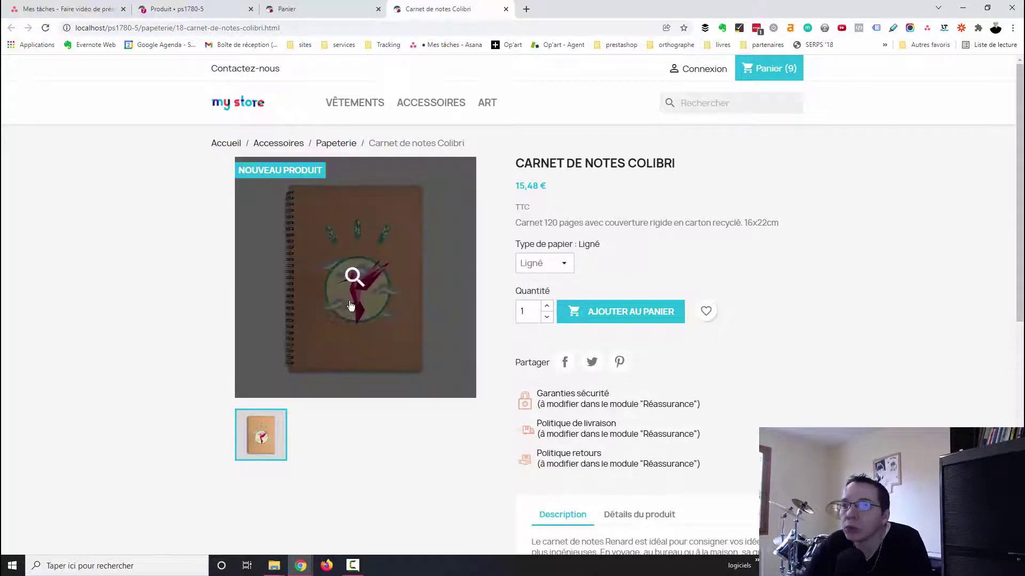
pyautogui.click(535, 265)
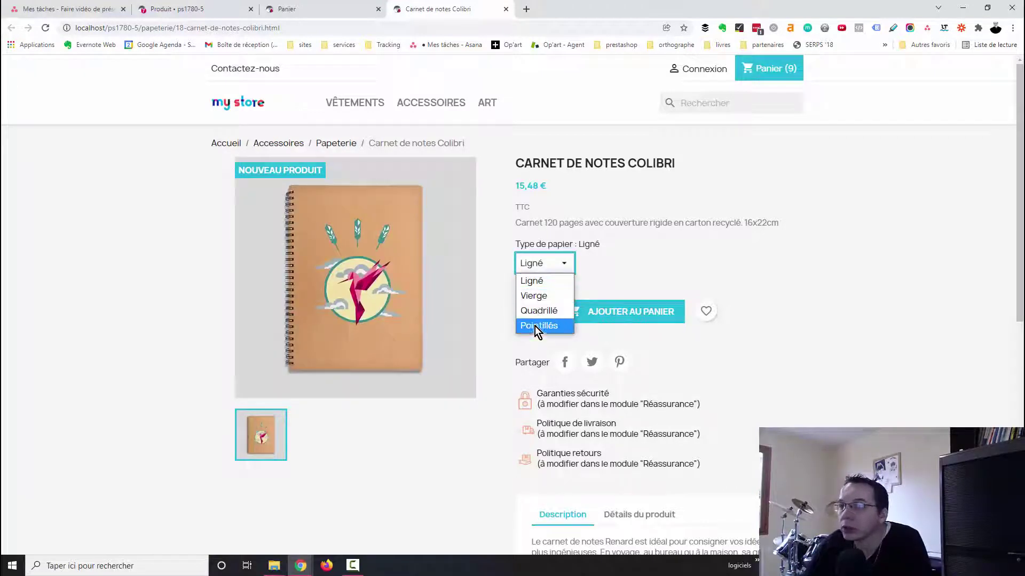
pyautogui.click(632, 260)
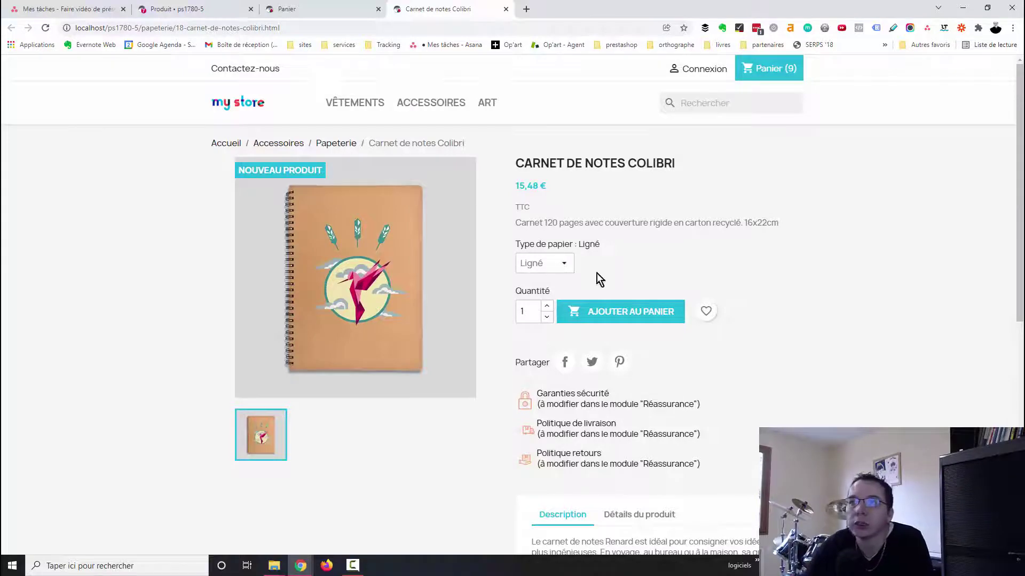
# - Return to the product's module settings and review the Considérez les déclinaisons comme un seul produit option
pyautogui.hotkey('ctrl', 'shift', 'Tab')
pyautogui.hotkey('ctrl', 'shift', 'Tab')
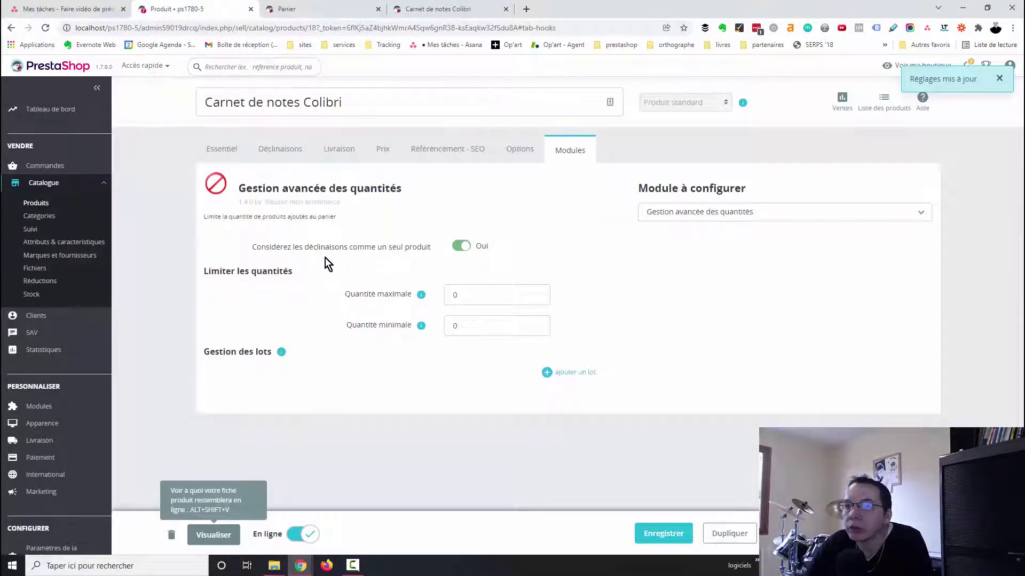
pyautogui.moveTo(433, 252); pyautogui.dragTo(225, 261)
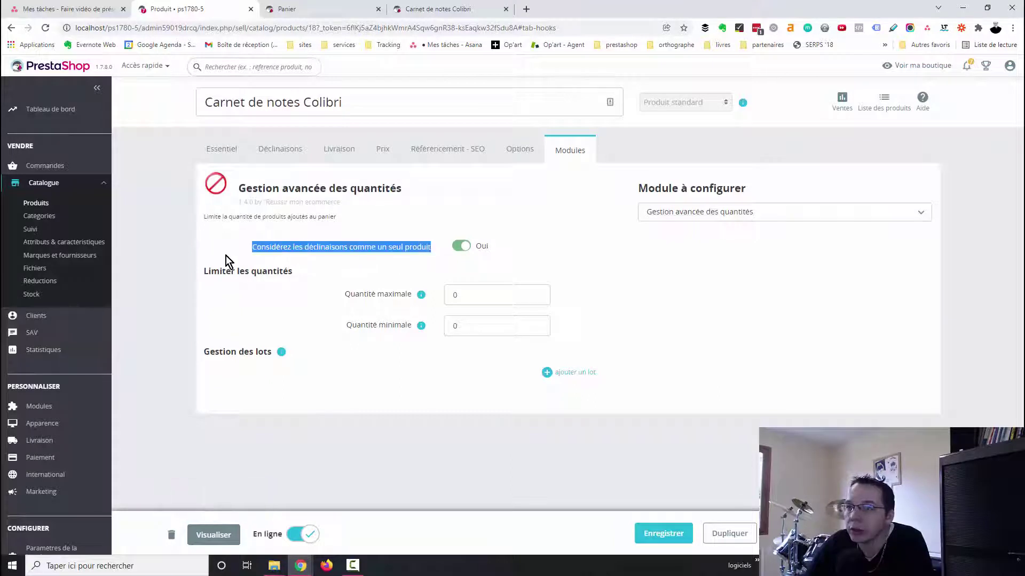
pyautogui.click(400, 255)
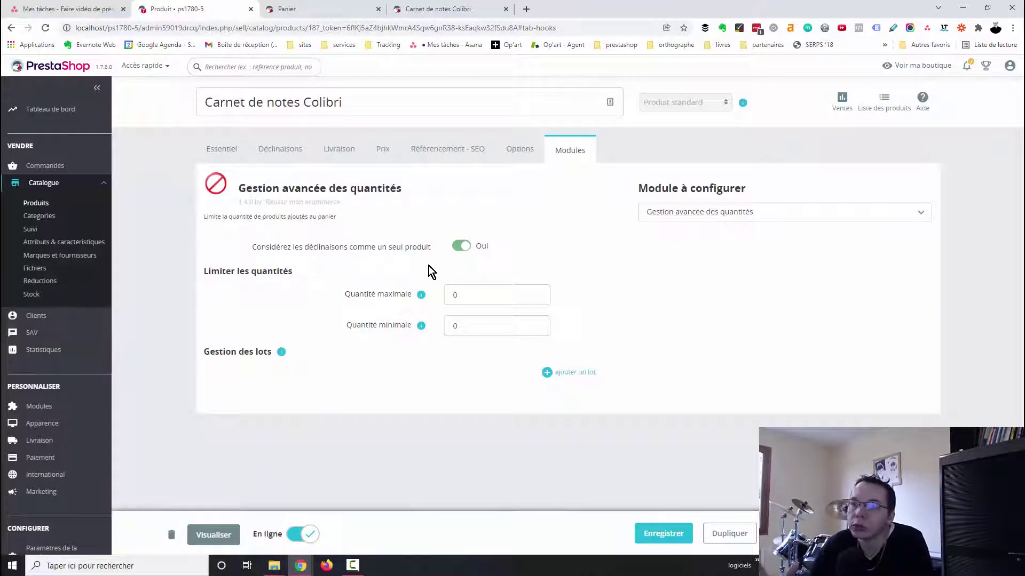
# - Set Considérez les déclinaisons comme un seul produit to Non and examine the maximum and minimum quantity limits of the Ligné variation
pyautogui.doubleClick(483, 295)
pyautogui.click(481, 327)
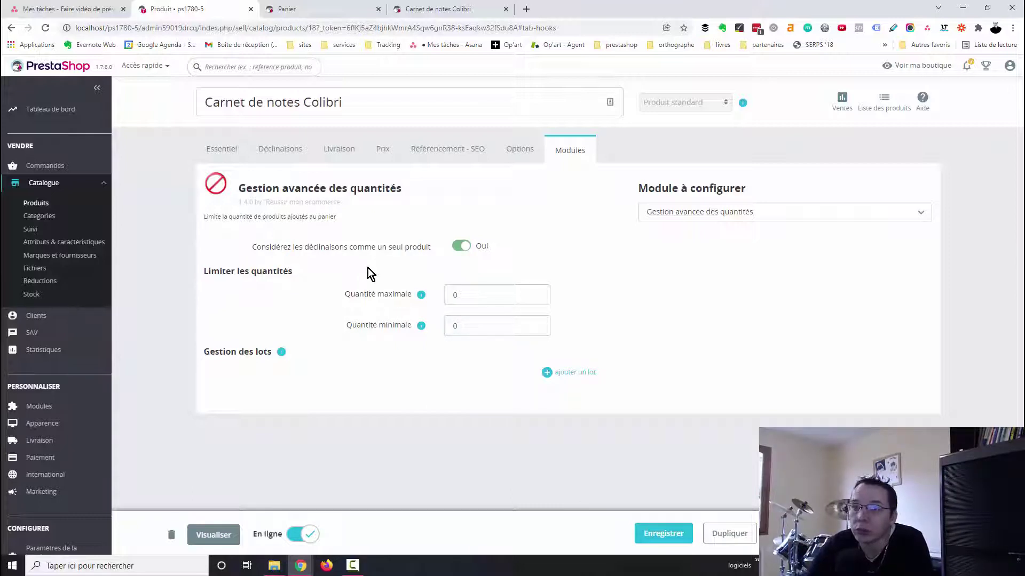
pyautogui.click(462, 248)
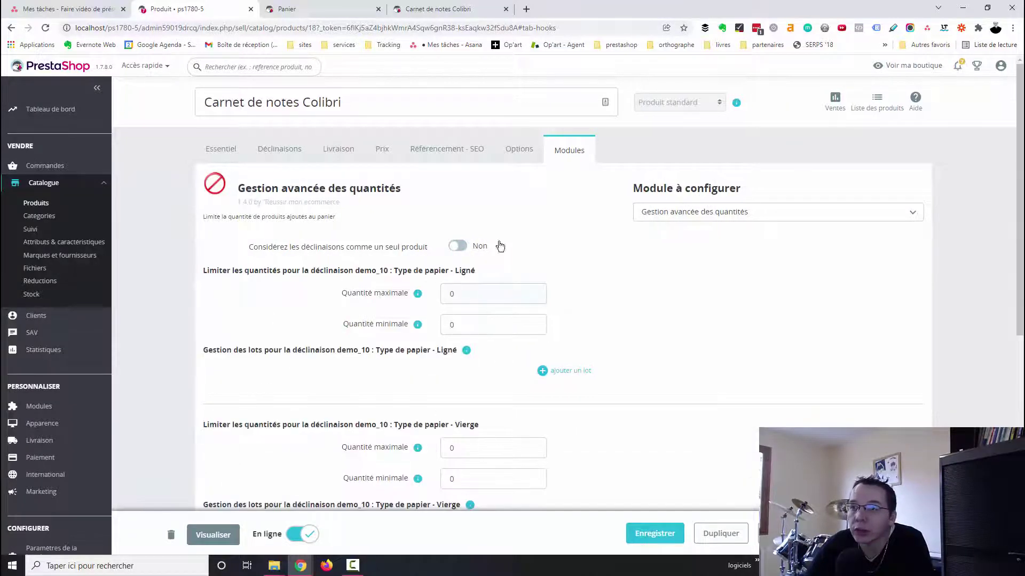
pyautogui.moveTo(475, 271); pyautogui.dragTo(375, 266)
pyautogui.click(467, 281)
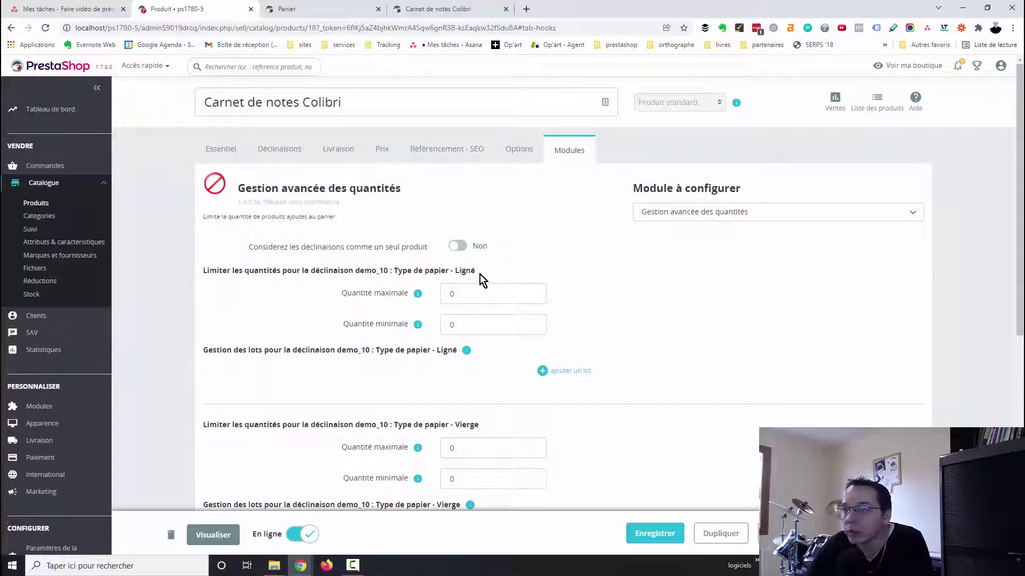
pyautogui.moveTo(478, 273); pyautogui.dragTo(392, 269)
pyautogui.doubleClick(470, 297)
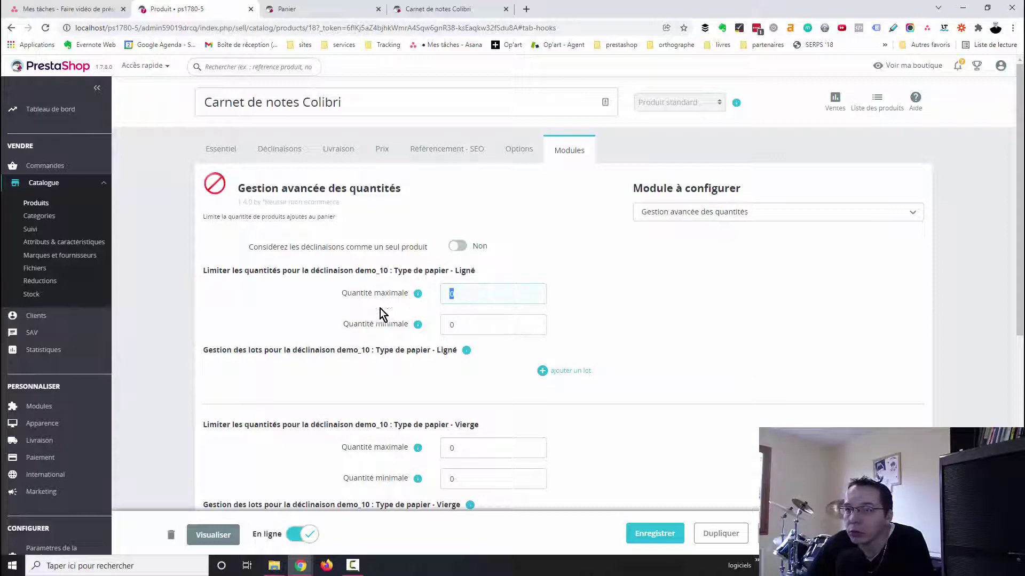
pyautogui.doubleClick(464, 327)
pyautogui.scroll(-3, 584, 348)
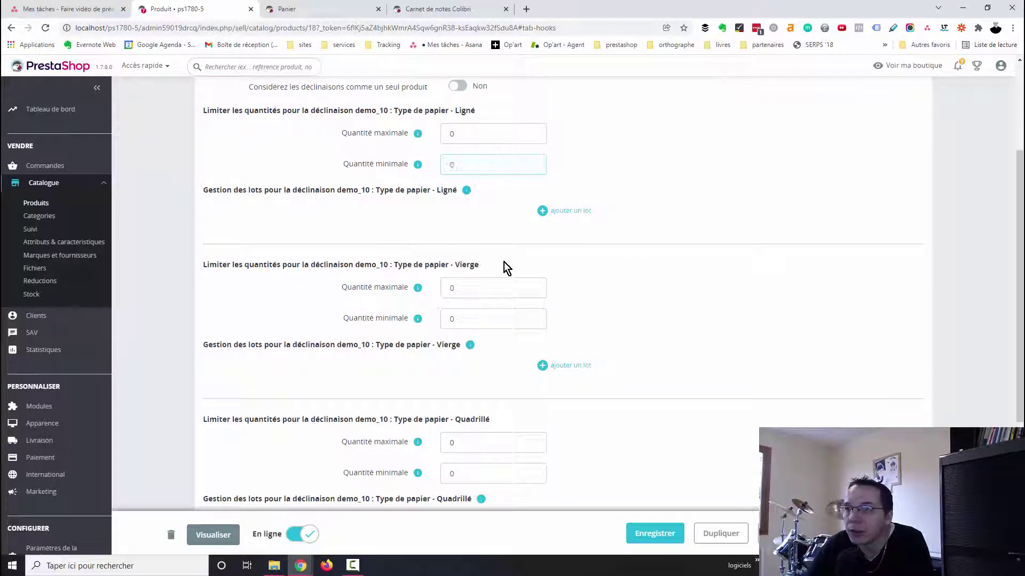
# - Examine the Vierge variation's quantity limits, and set Considérez les déclinaisons comme un seul produit back to Oui
pyautogui.moveTo(503, 265); pyautogui.dragTo(395, 278)
pyautogui.doubleClick(469, 287)
pyautogui.moveTo(483, 302); pyautogui.dragTo(404, 300)
pyautogui.click(467, 321)
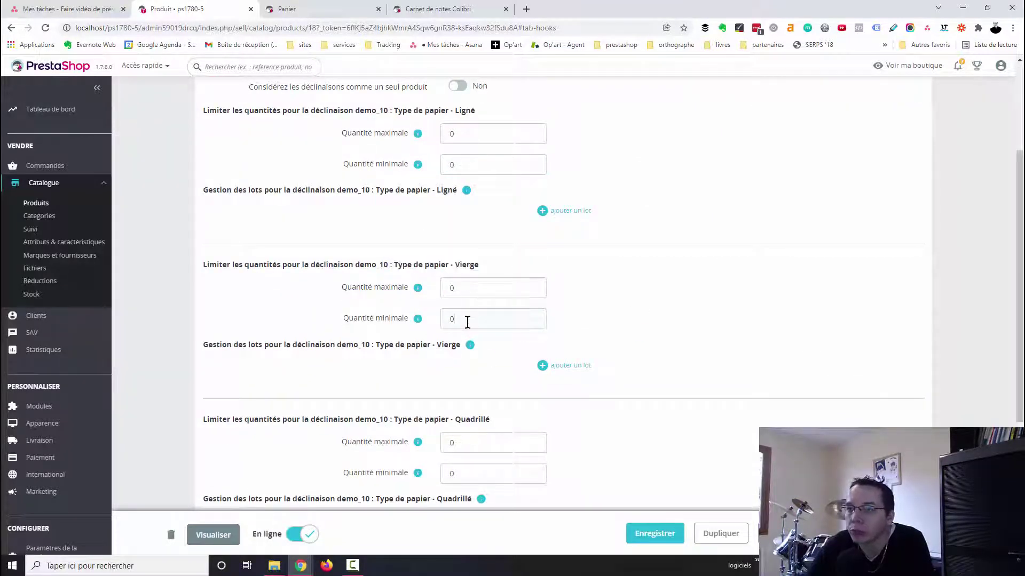
pyautogui.scroll(3, 571, 398)
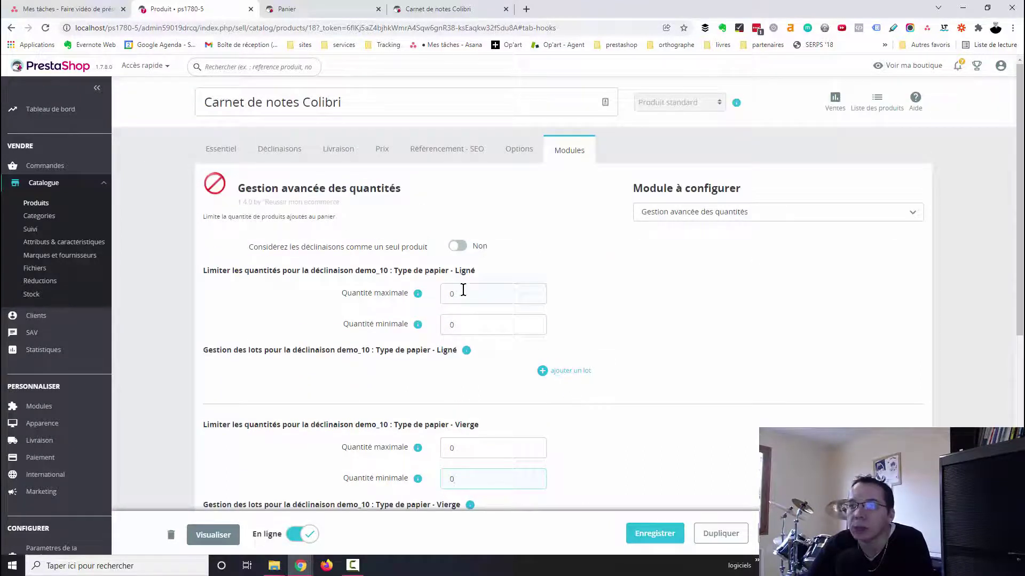
pyautogui.click(458, 246)
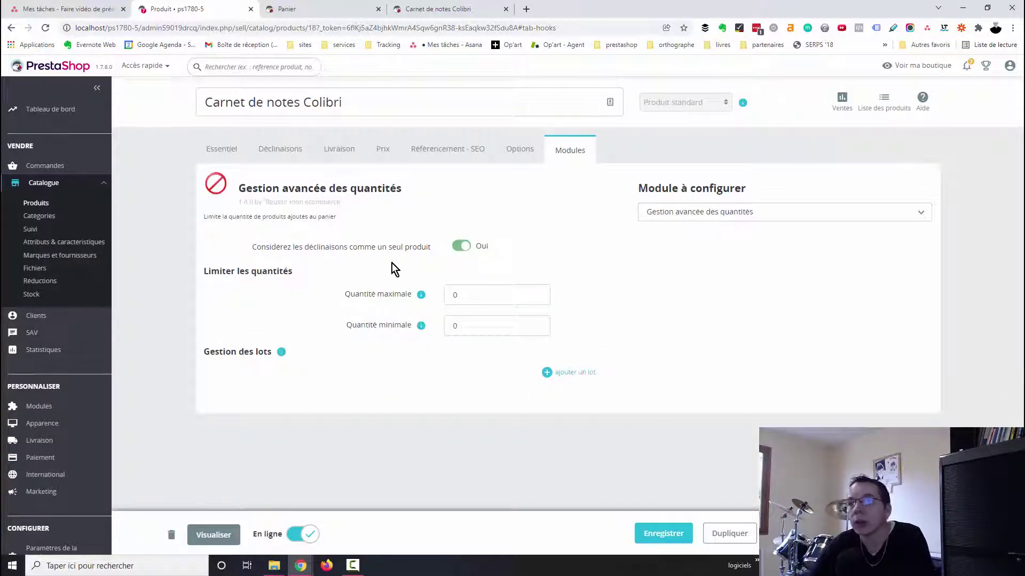
pyautogui.moveTo(245, 251); pyautogui.dragTo(426, 249)
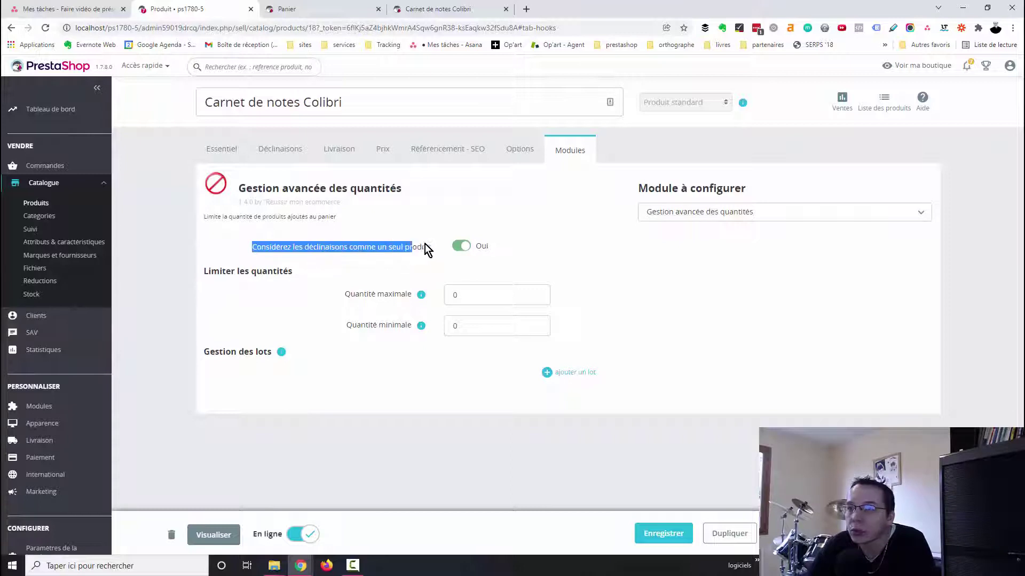
pyautogui.click(434, 254)
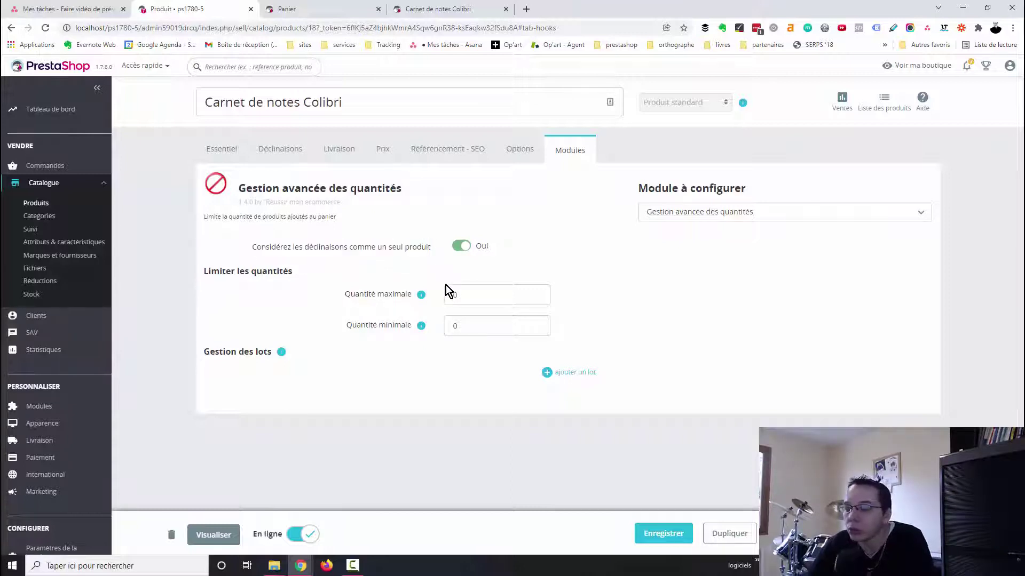
# - Set Quantité maximale to 6 and Quantité minimale to 2 for the Carnet de notes Colibri, and save the product
pyautogui.doubleClick(465, 295)
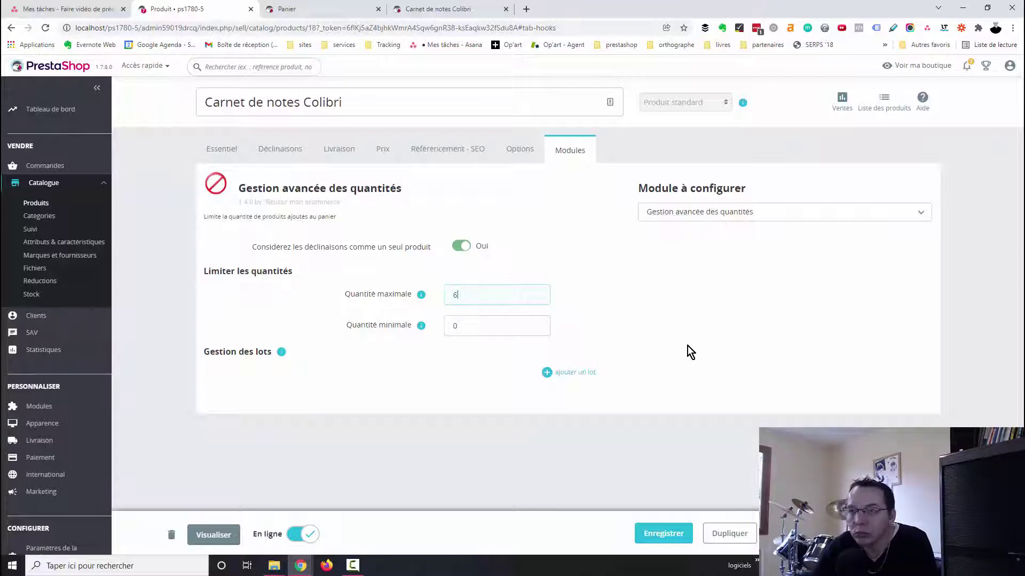
pyautogui.click(454, 321)
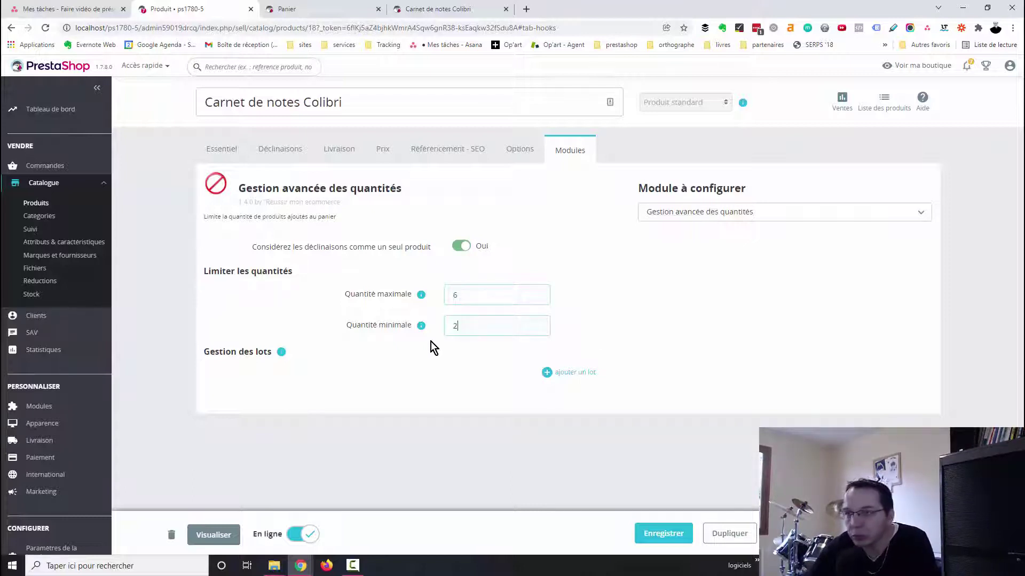
pyautogui.moveTo(463, 323); pyautogui.dragTo(415, 328)
pyautogui.click(458, 327)
pyautogui.press('BackSpace')
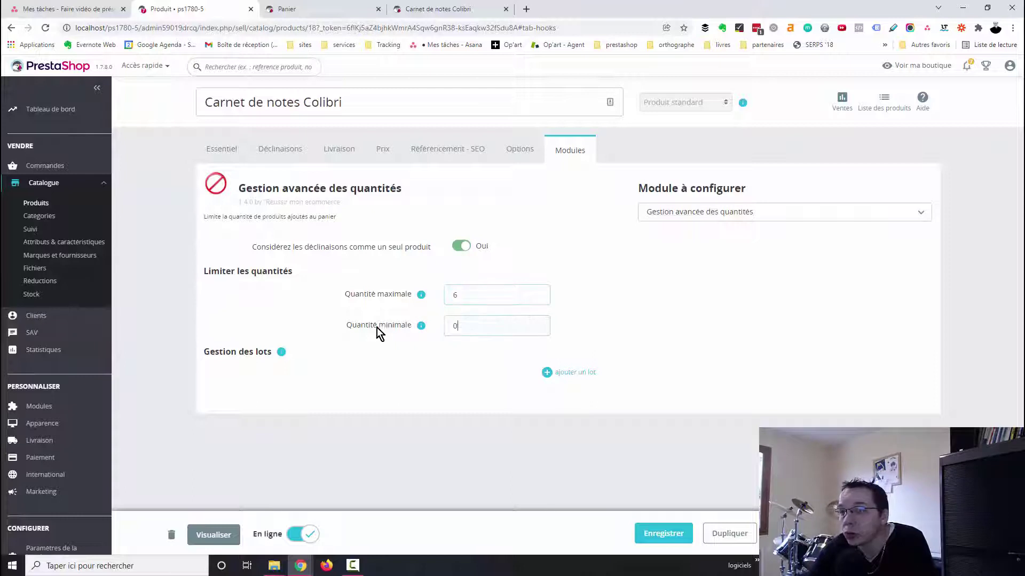
pyautogui.write('2')
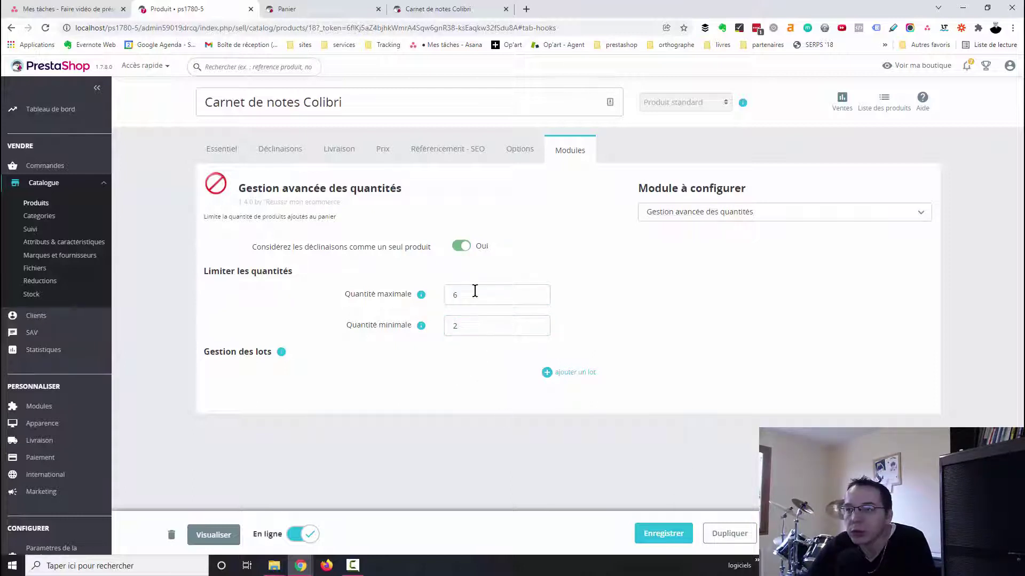
pyautogui.click(663, 535)
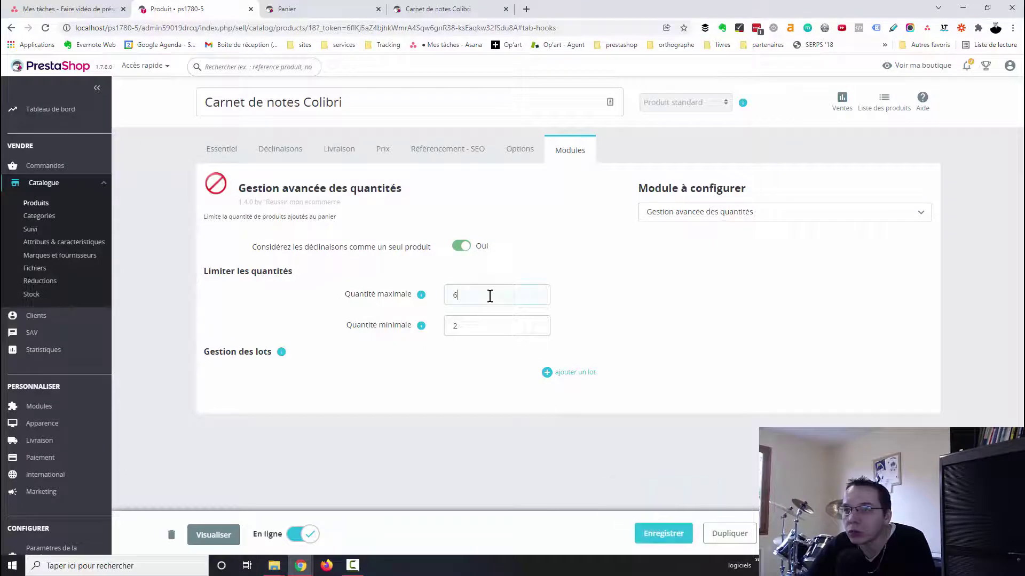
pyautogui.doubleClick(446, 296)
pyautogui.click(532, 302)
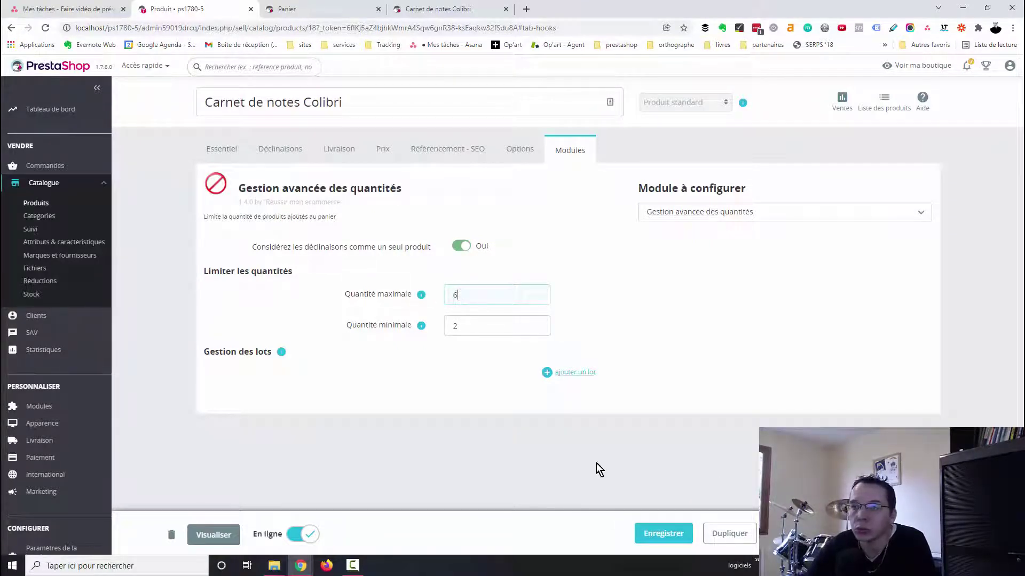
pyautogui.doubleClick(490, 322)
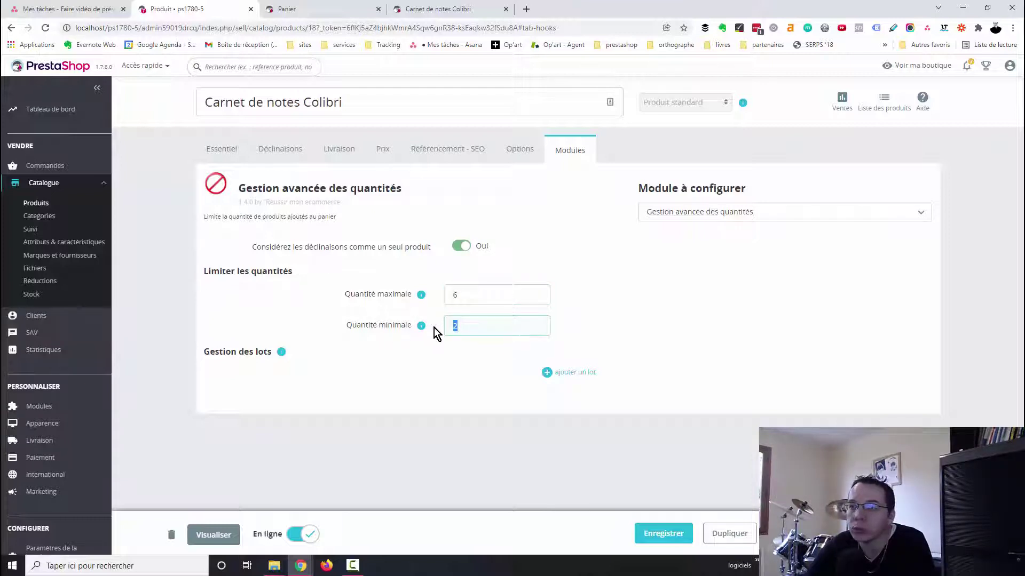
pyautogui.click(664, 534)
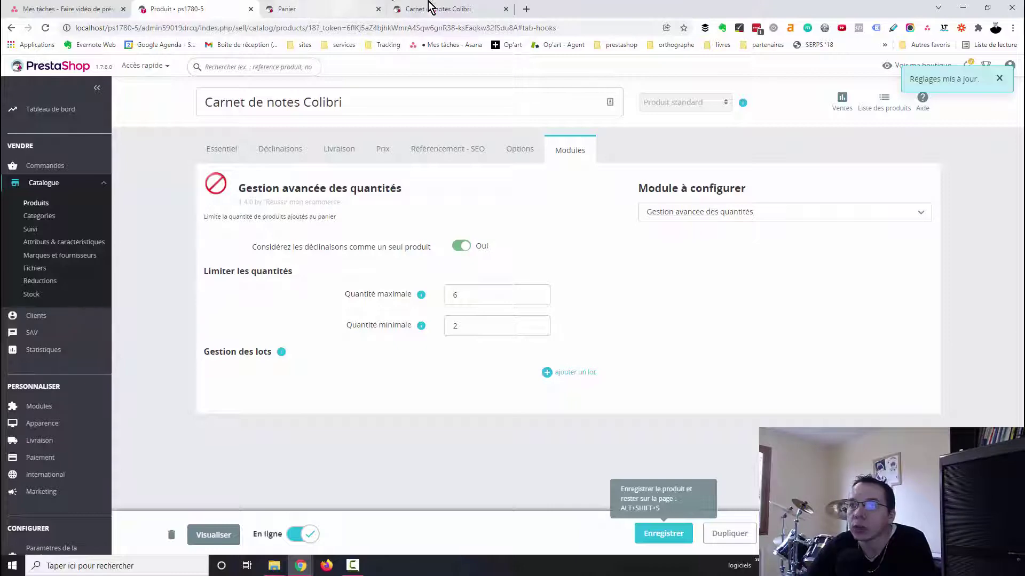
# - Close the separate cart page and try to add a single Ligné Carnet de notes Colibri to the storefront cart
pyautogui.click(374, 13)
pyautogui.click(377, 10)
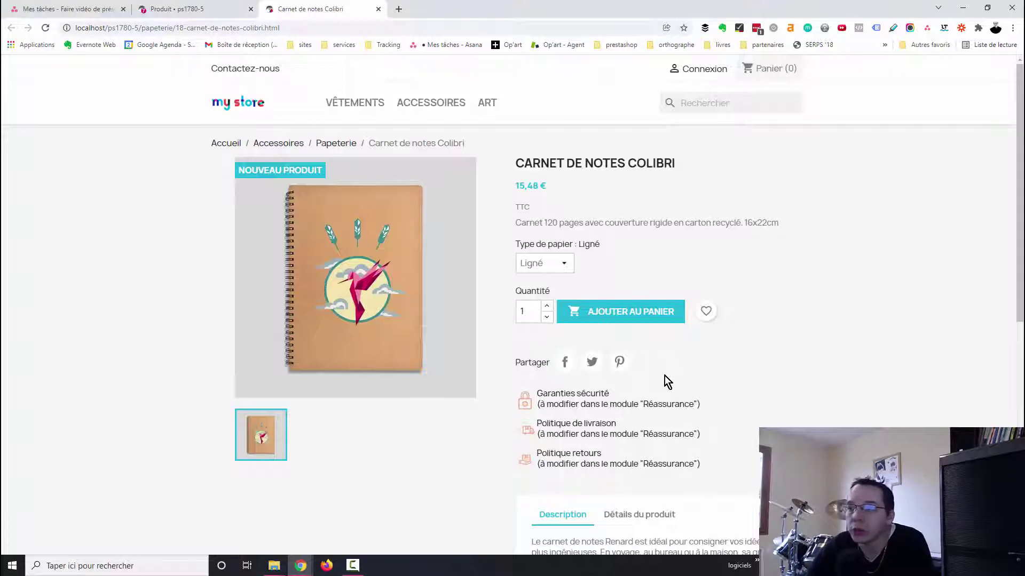
pyautogui.click(635, 317)
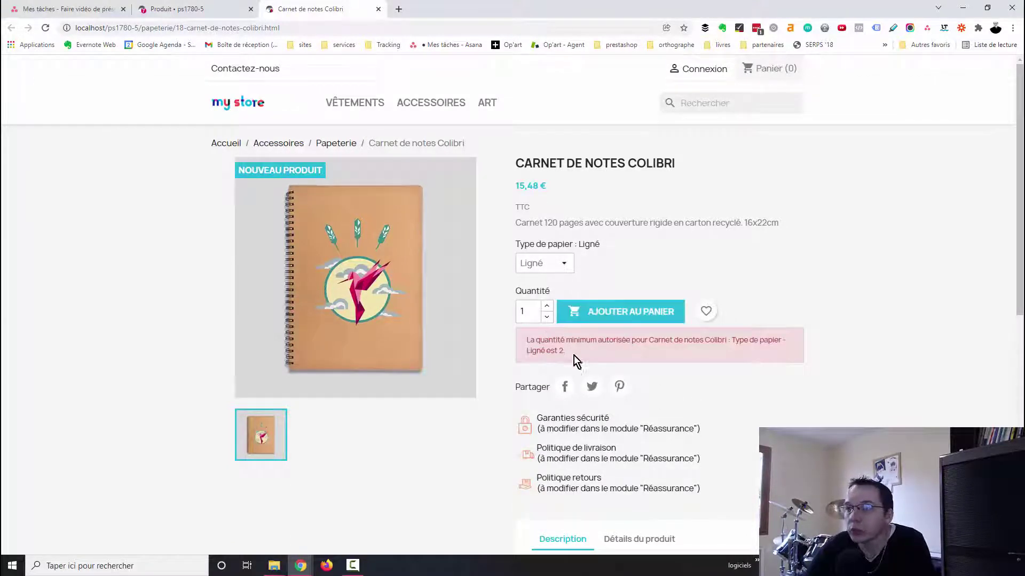
pyautogui.moveTo(588, 354); pyautogui.dragTo(522, 347)
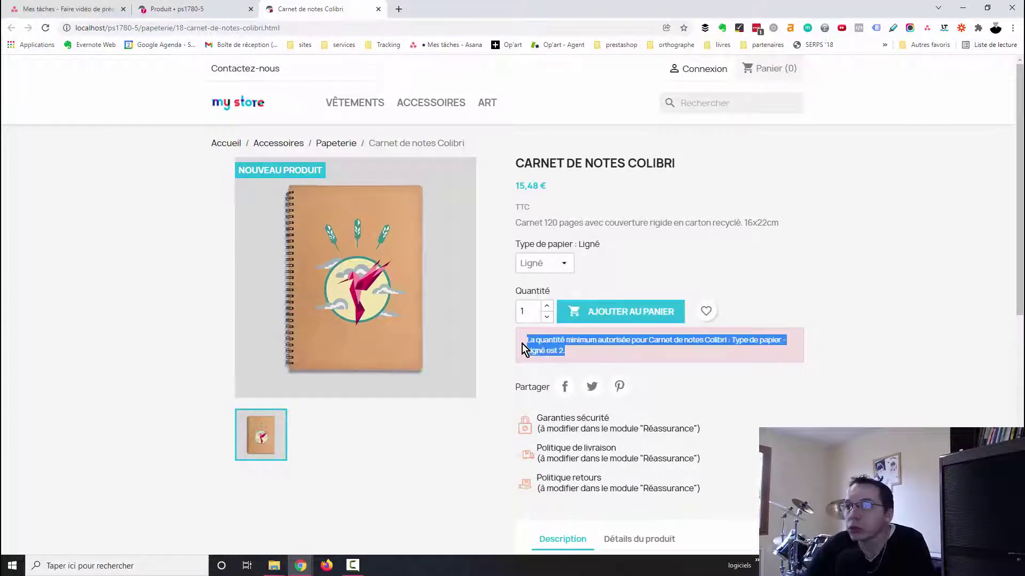
pyautogui.click(591, 356)
pyautogui.moveTo(571, 351); pyautogui.dragTo(526, 349)
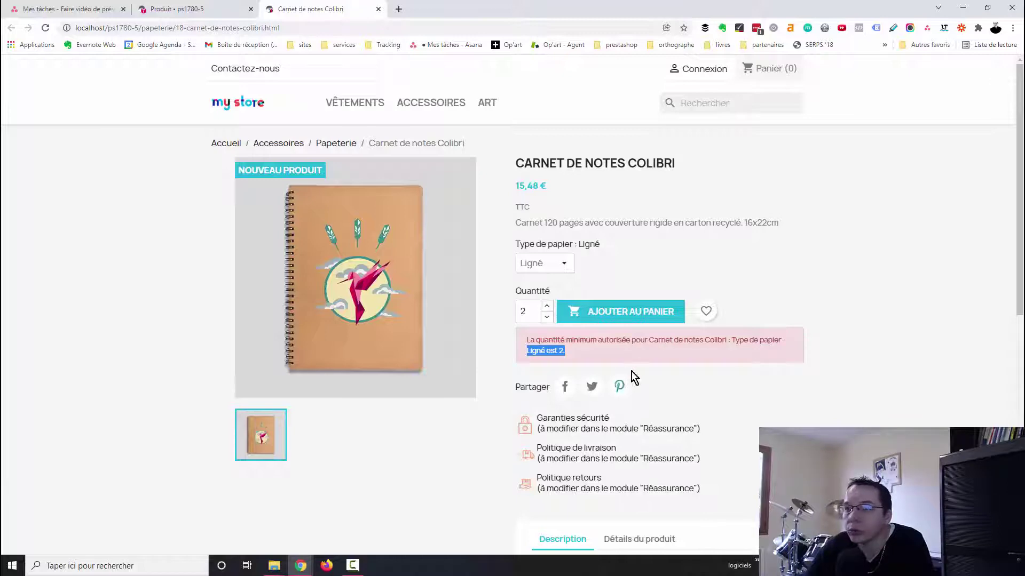
# - Add two Ligné notebooks to the cart, and try to add six more to test the maximum quantity
pyautogui.click(618, 313)
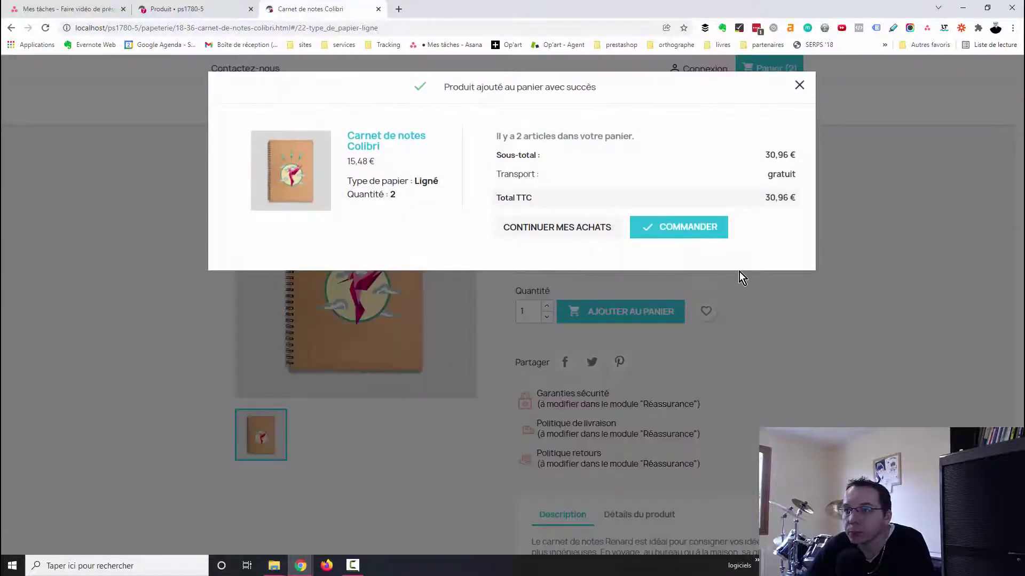
pyautogui.click(821, 330)
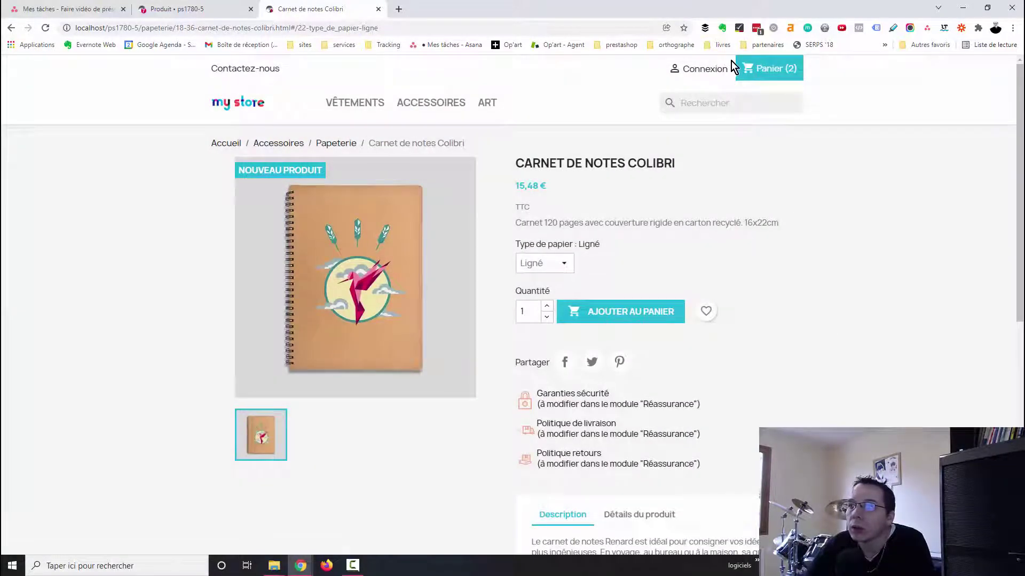
pyautogui.click(546, 306)
pyautogui.click(546, 306)
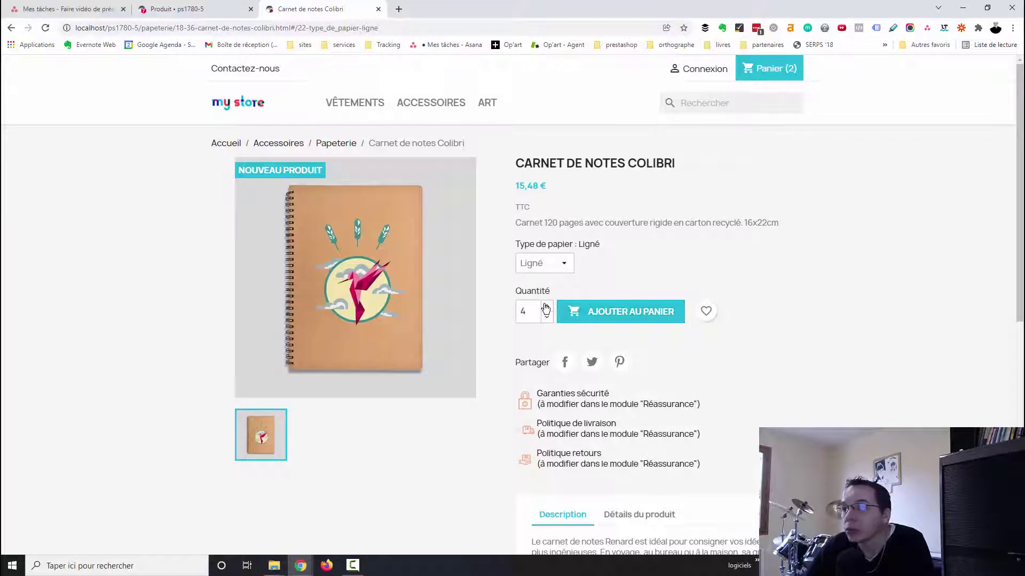
pyautogui.click(546, 306)
pyautogui.click(546, 306)
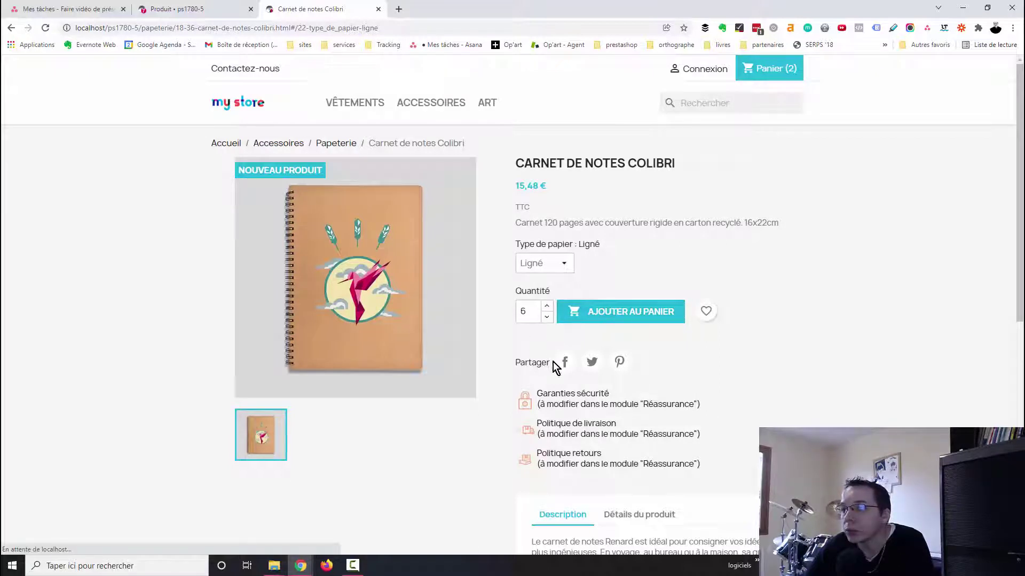
pyautogui.click(618, 314)
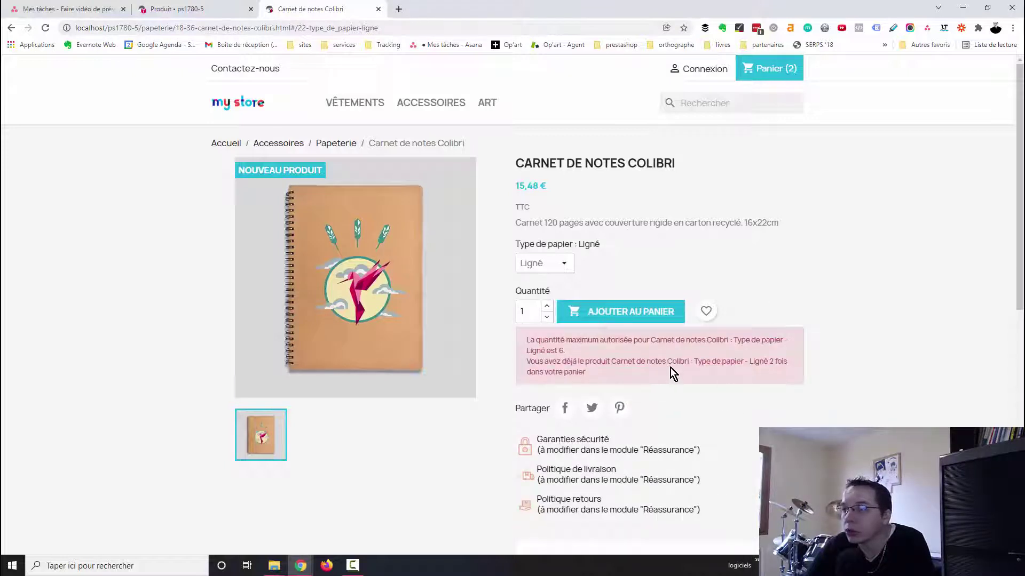
pyautogui.moveTo(769, 361); pyautogui.dragTo(776, 379)
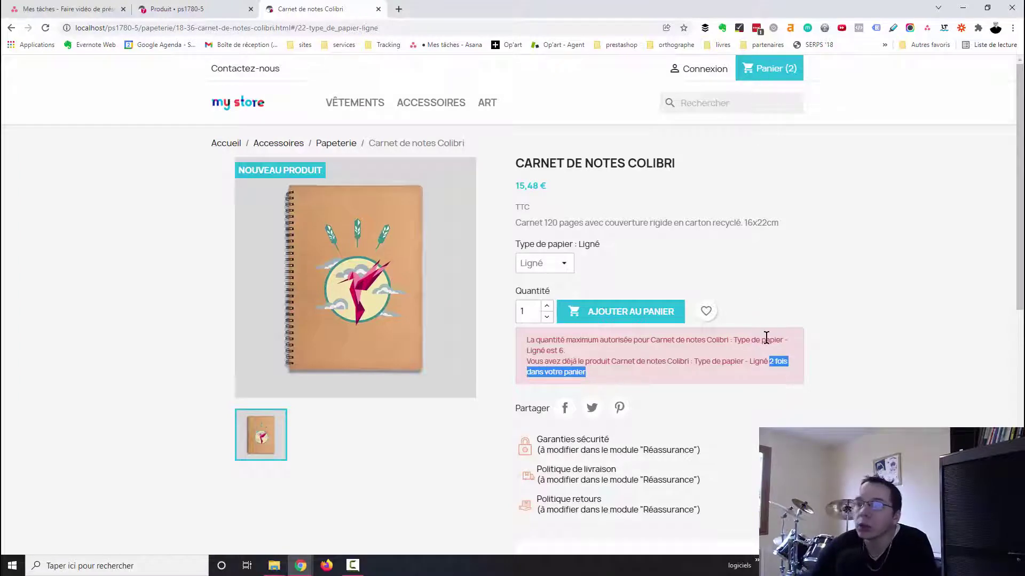
# - Add three more Ligné notebooks to the cart and return to the product page
pyautogui.click(546, 305)
pyautogui.click(546, 306)
pyautogui.click(612, 315)
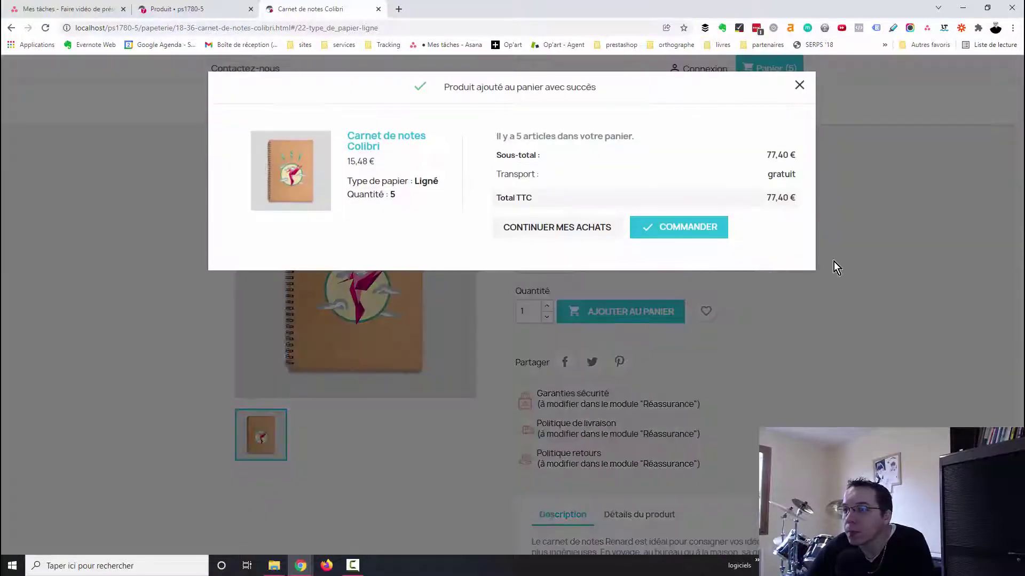
pyautogui.click(855, 284)
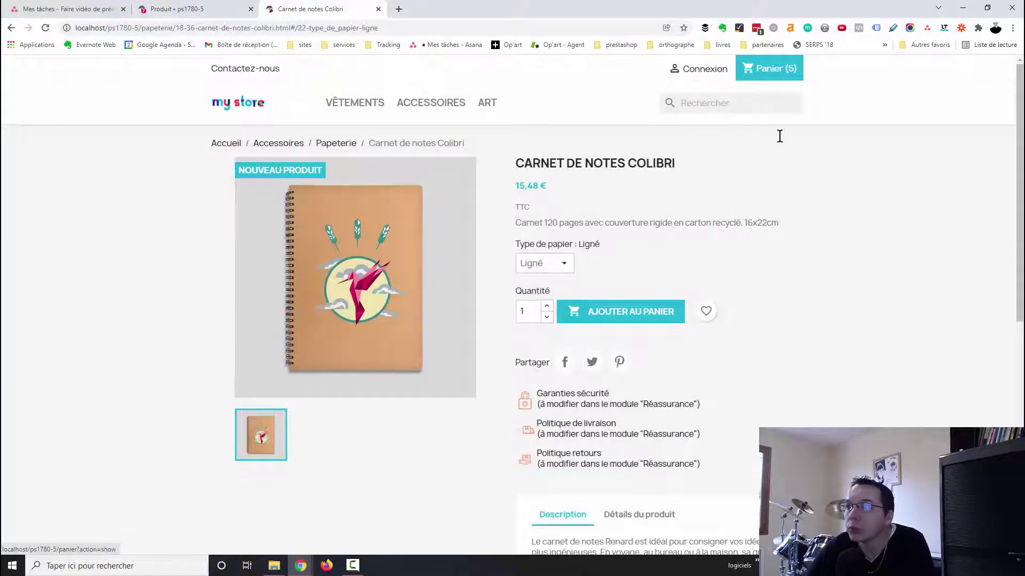
# - Check the product's Quantité maximale setting of 6 in the back office, and add one more Ligné notebook to the storefront cart
pyautogui.click(230, 8)
pyautogui.doubleClick(481, 295)
pyautogui.write('6')
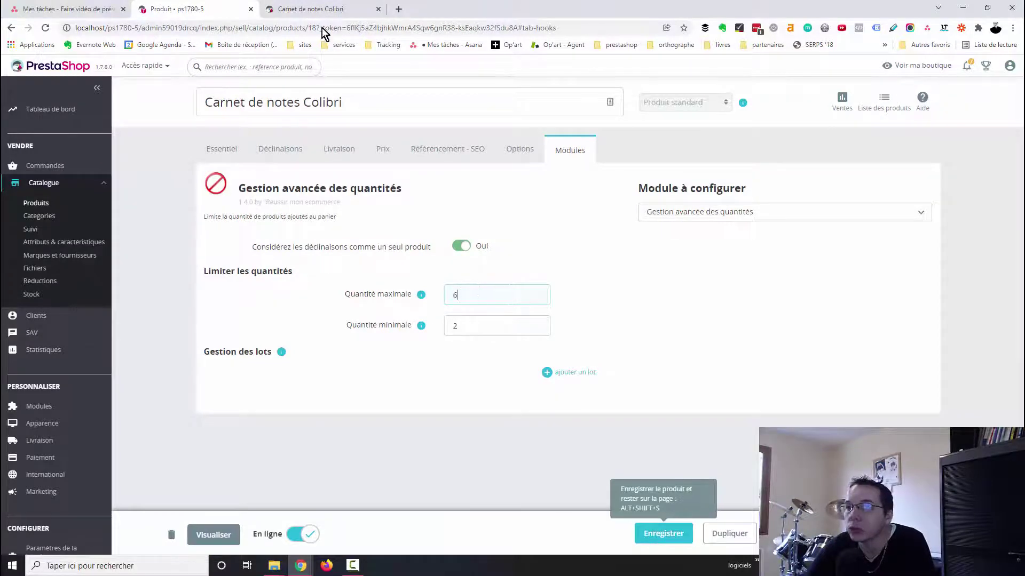
pyautogui.click(318, 9)
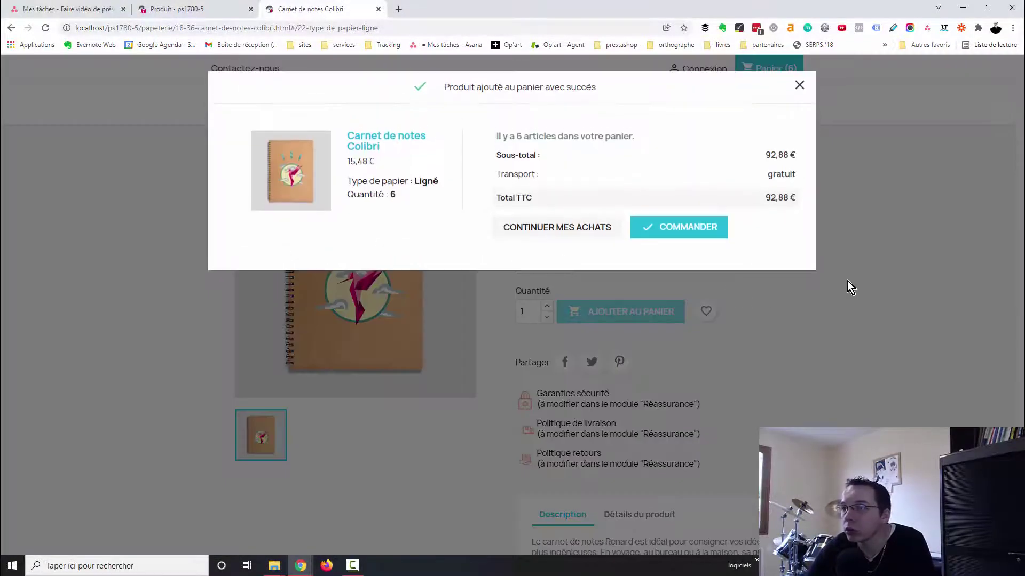
pyautogui.click(848, 283)
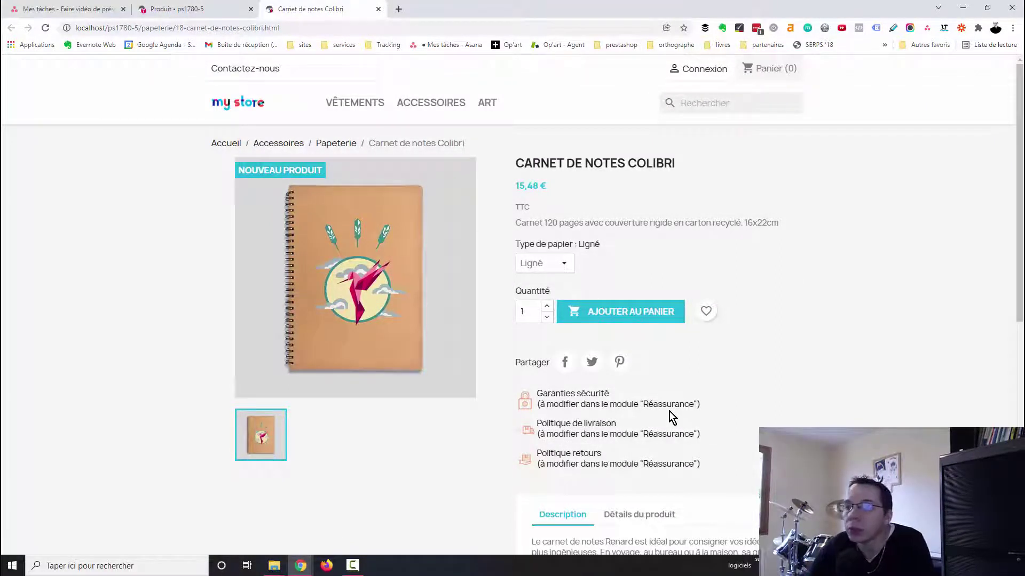
# - Add two Ligné notebooks to the emptied storefront cart and dismiss the cart confirmation
pyautogui.click(547, 306)
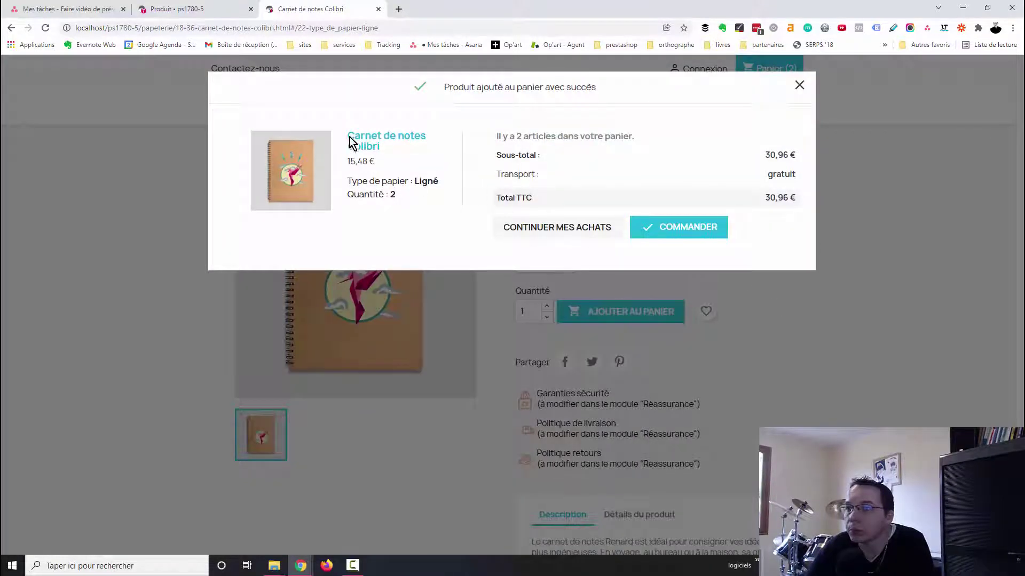
pyautogui.click(800, 329)
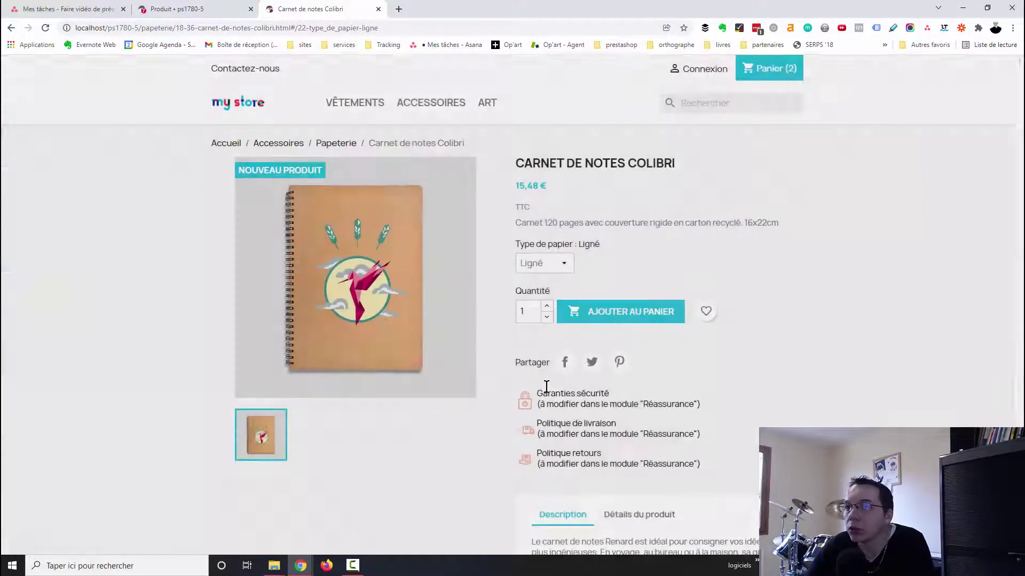
# - Add three Vierge notebooks to the storefront cart and dismiss the cart confirmation
pyautogui.click(563, 264)
pyautogui.click(553, 296)
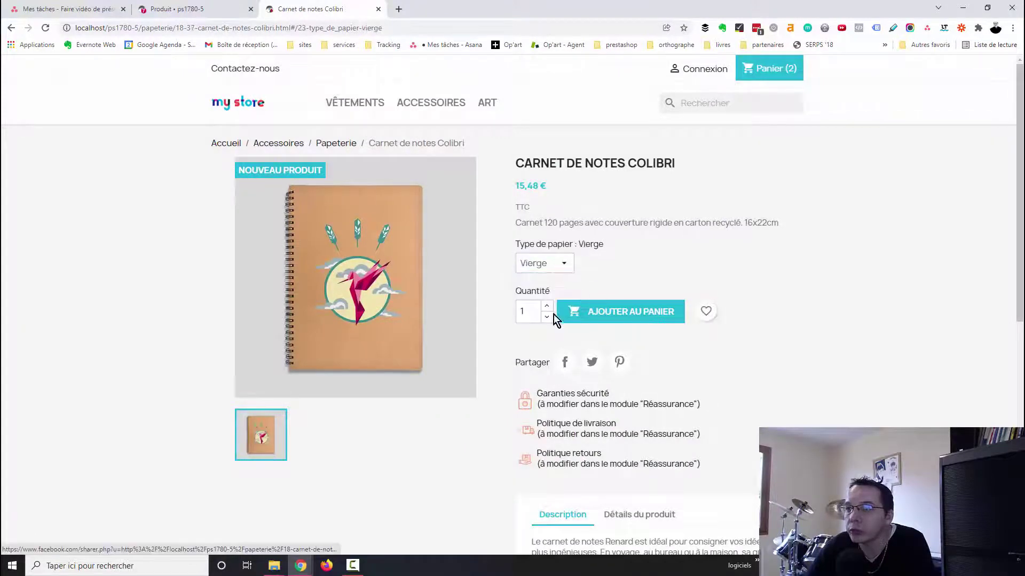
pyautogui.click(617, 323)
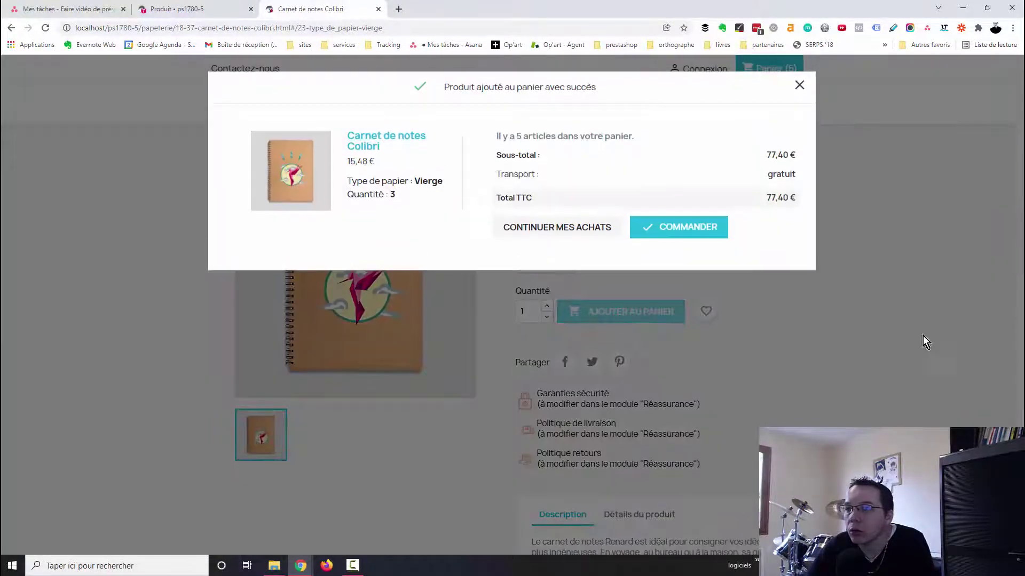
pyautogui.click(924, 335)
# - Check the product's Quantité maximale setting in the back office, and try to add three Quadrillé notebooks to the storefront cart
pyautogui.click(563, 264)
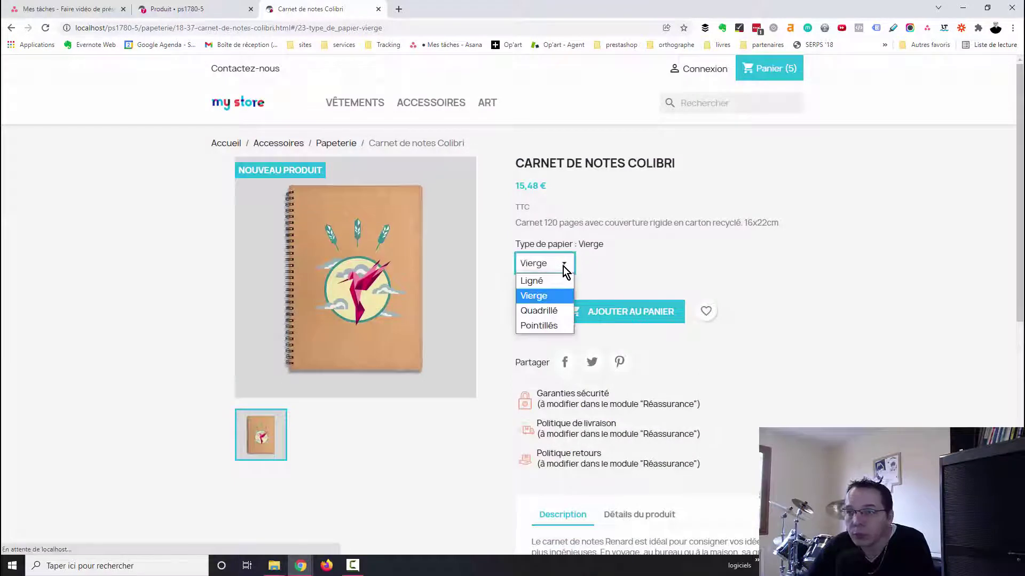
pyautogui.click(556, 312)
pyautogui.click(547, 307)
pyautogui.click(547, 307)
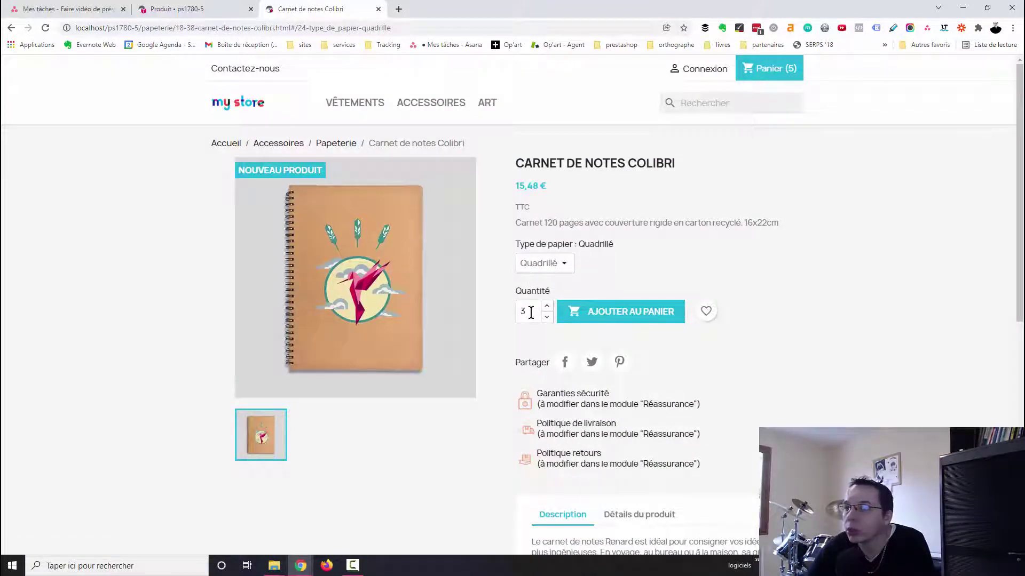
pyautogui.click(235, 8)
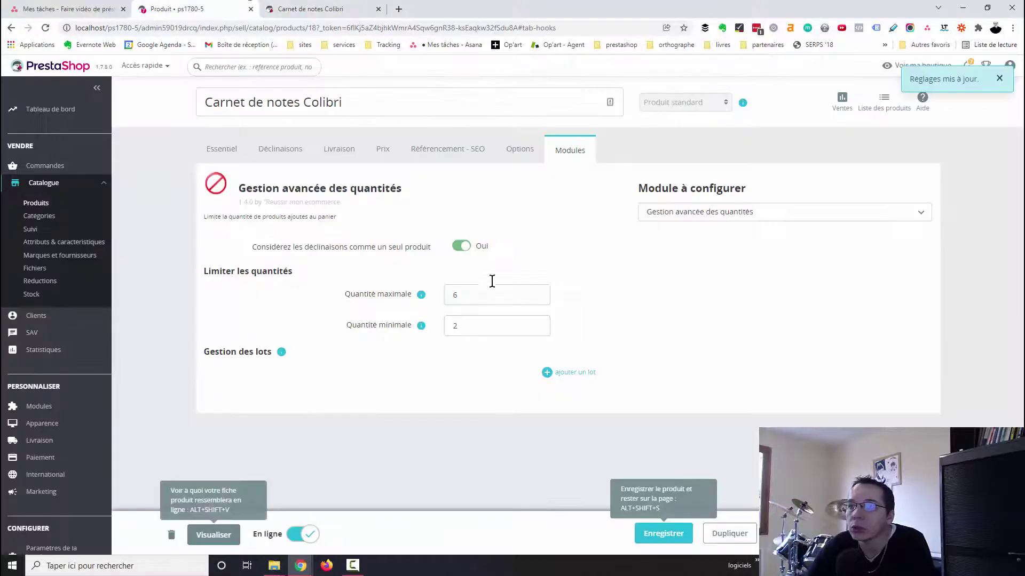
pyautogui.doubleClick(473, 295)
pyautogui.click(288, 9)
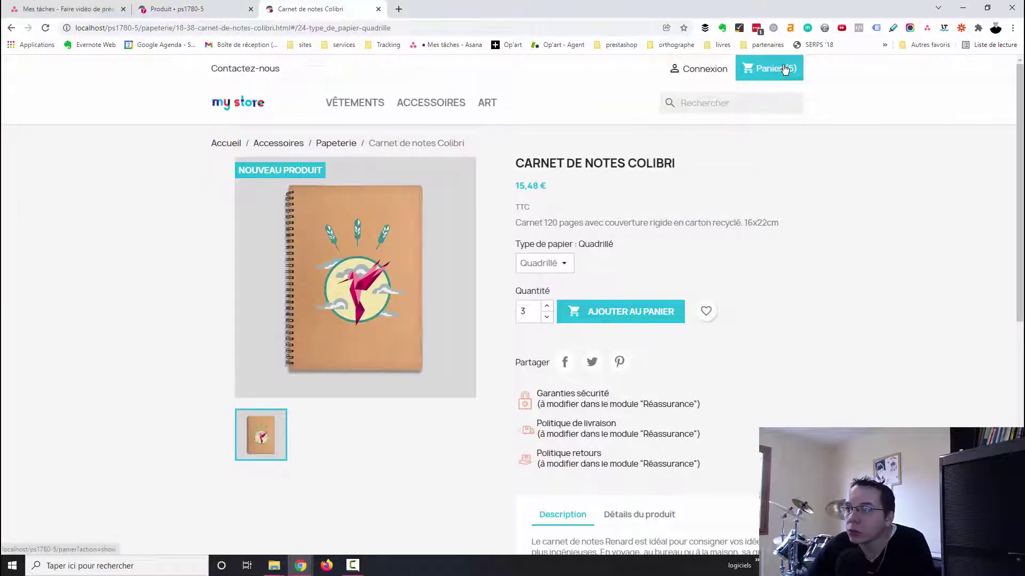
pyautogui.click(630, 305)
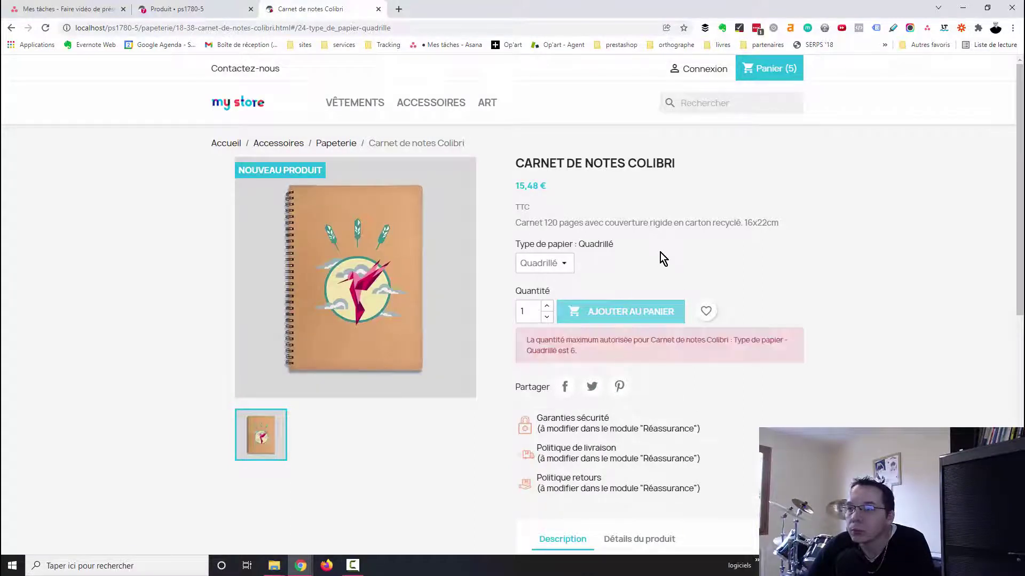
pyautogui.moveTo(575, 352); pyautogui.dragTo(513, 345)
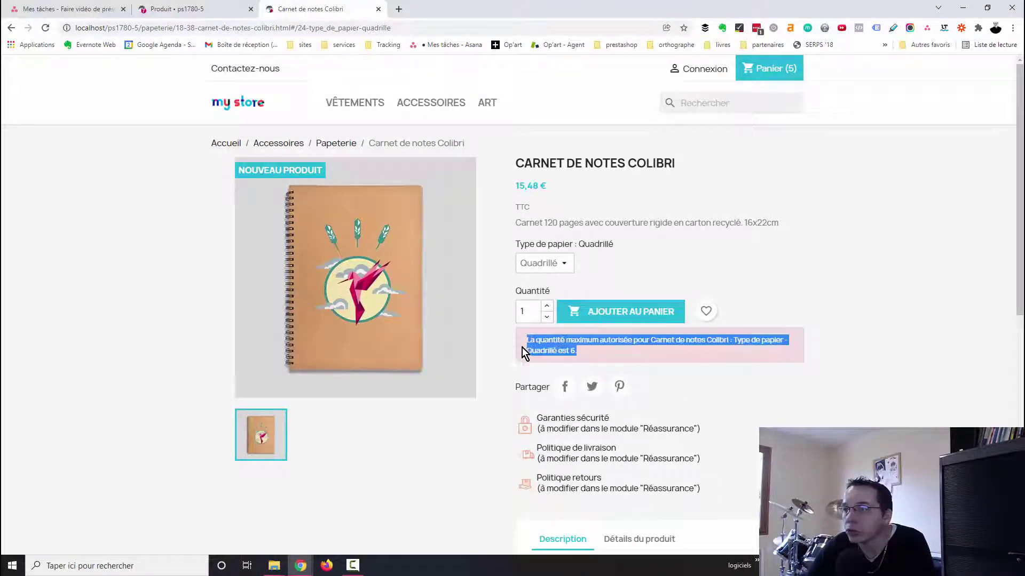
pyautogui.click(675, 352)
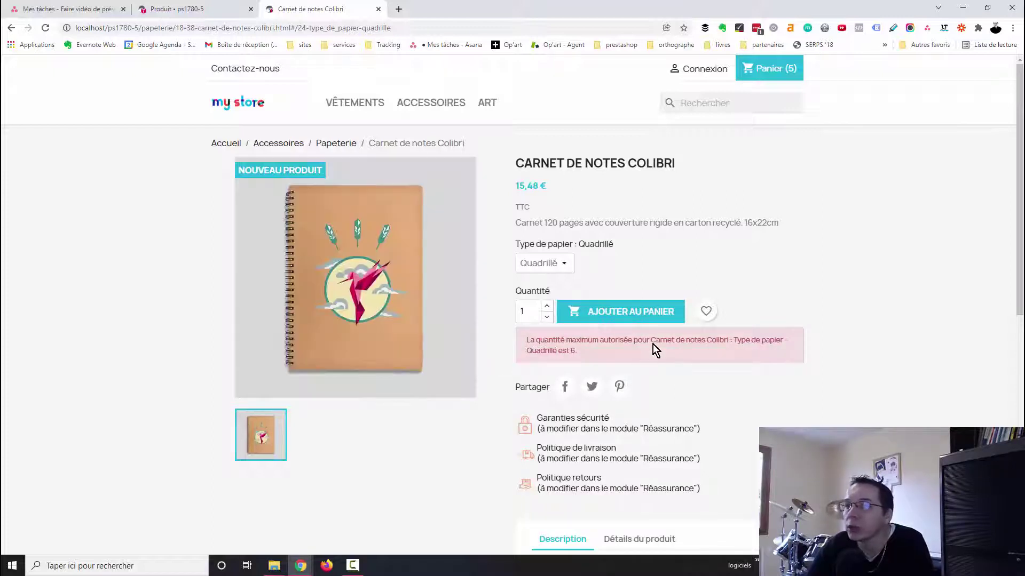
# - Review the Ligné and Vierge notebook lines in the cart, and close the storefront page
pyautogui.click(787, 75)
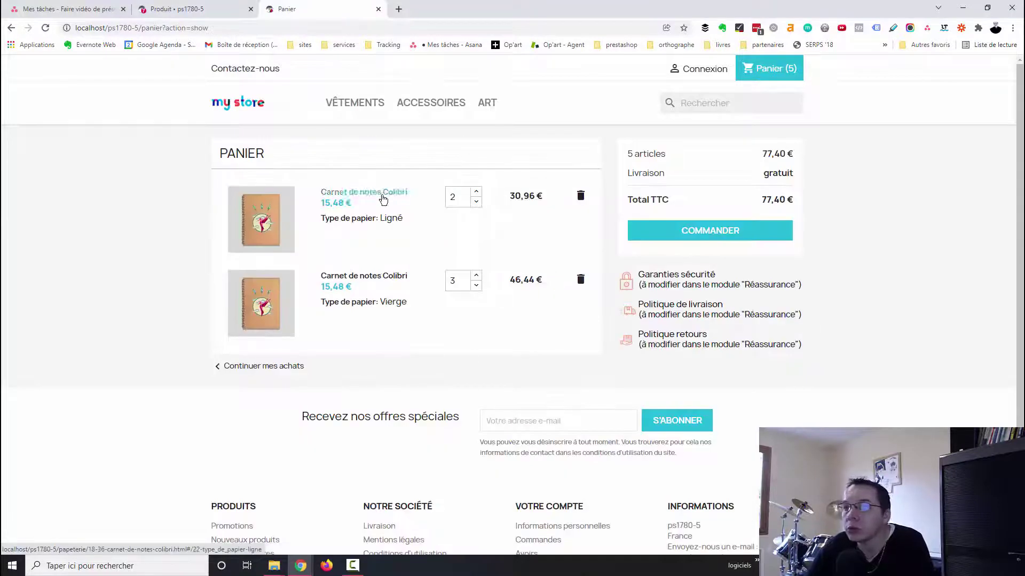
pyautogui.moveTo(386, 217); pyautogui.dragTo(404, 219)
pyautogui.moveTo(418, 305); pyautogui.dragTo(377, 302)
pyautogui.click(482, 310)
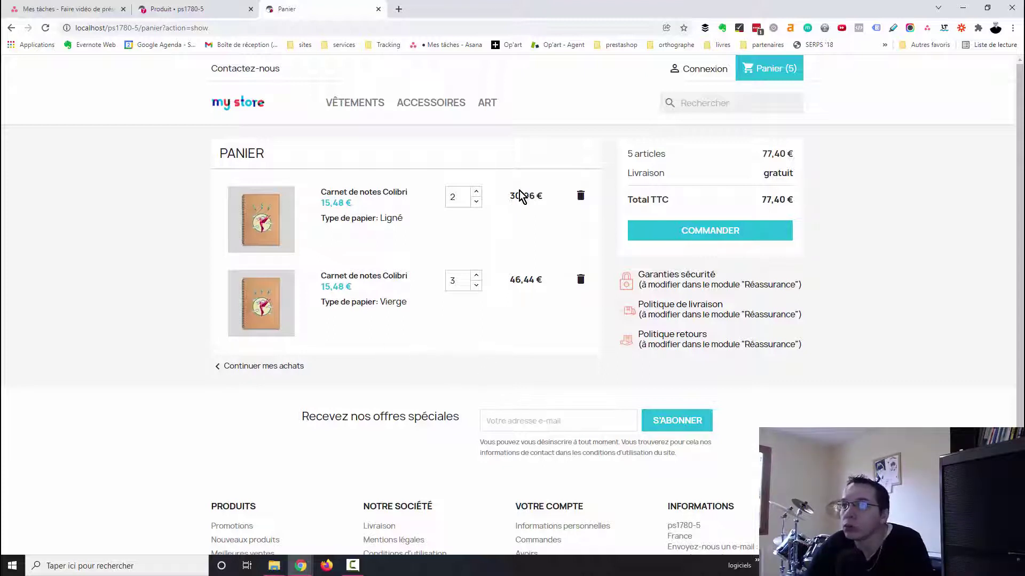
pyautogui.hotkey('ctrl', 'w')
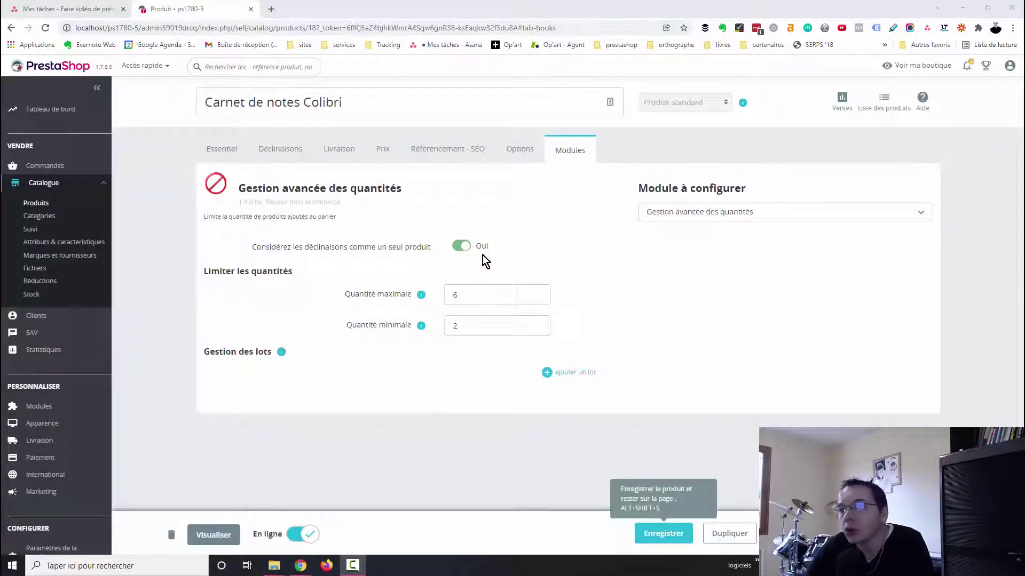
# - Turn off "Considérez les déclinaisons comme un seul produit" for Carnet de notes Colibri
pyautogui.click(460, 247)
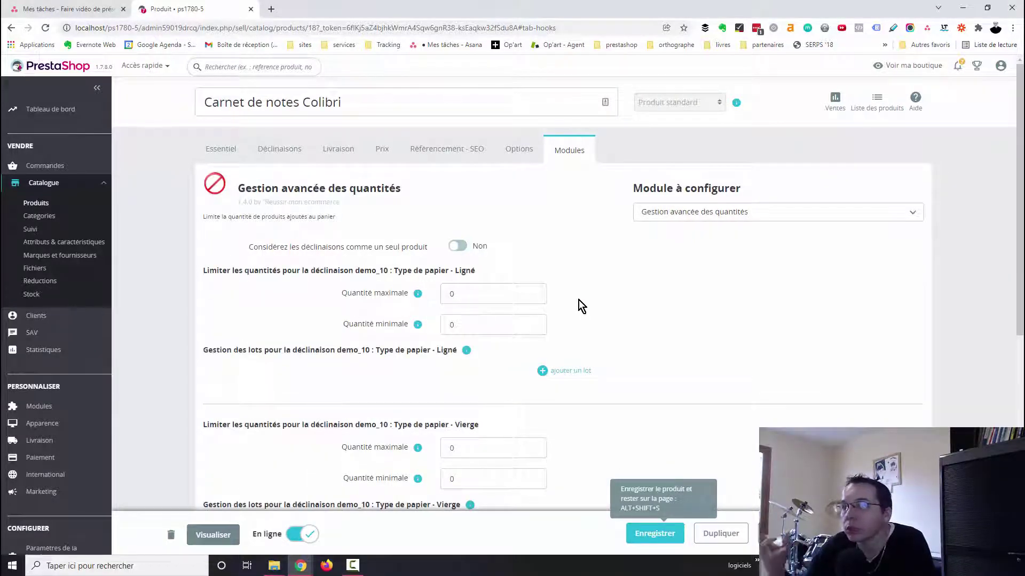
pyautogui.scroll(-3, 579, 300)
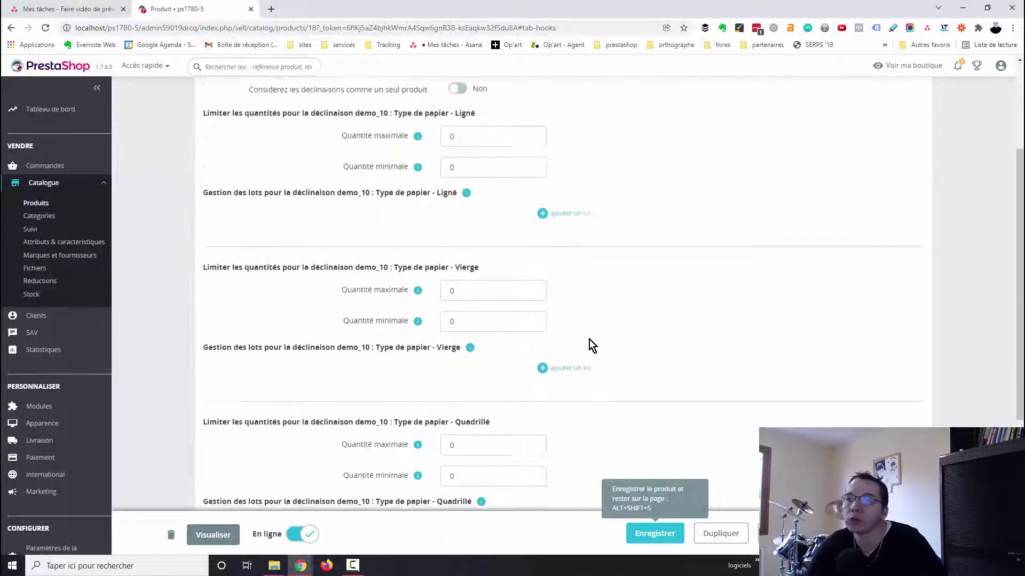
pyautogui.scroll(2, 590, 341)
# - Set the Ligné variation's Quantité maximale to 3
pyautogui.click(483, 240)
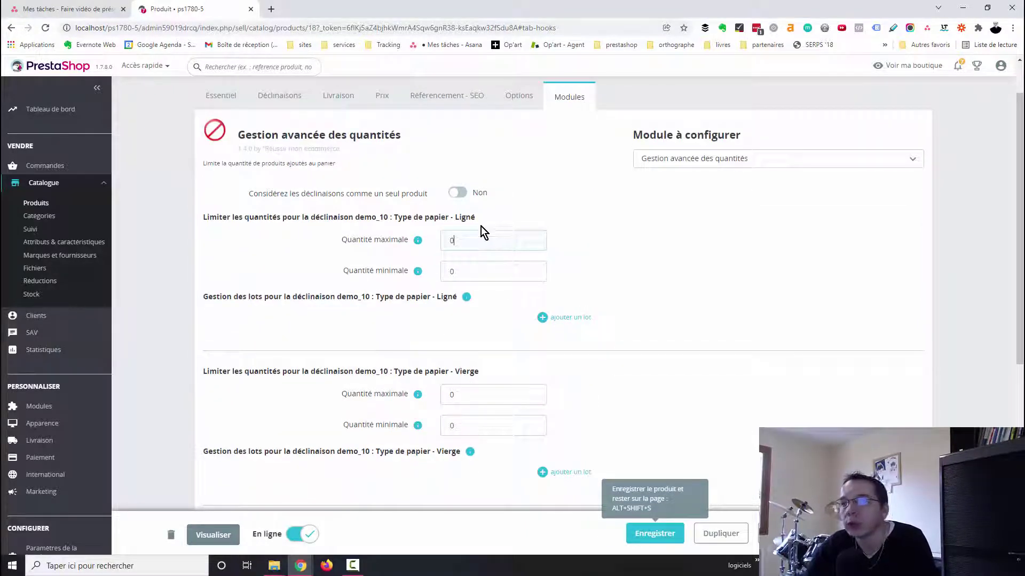
pyautogui.moveTo(473, 216); pyautogui.dragTo(456, 215)
pyautogui.click(473, 240)
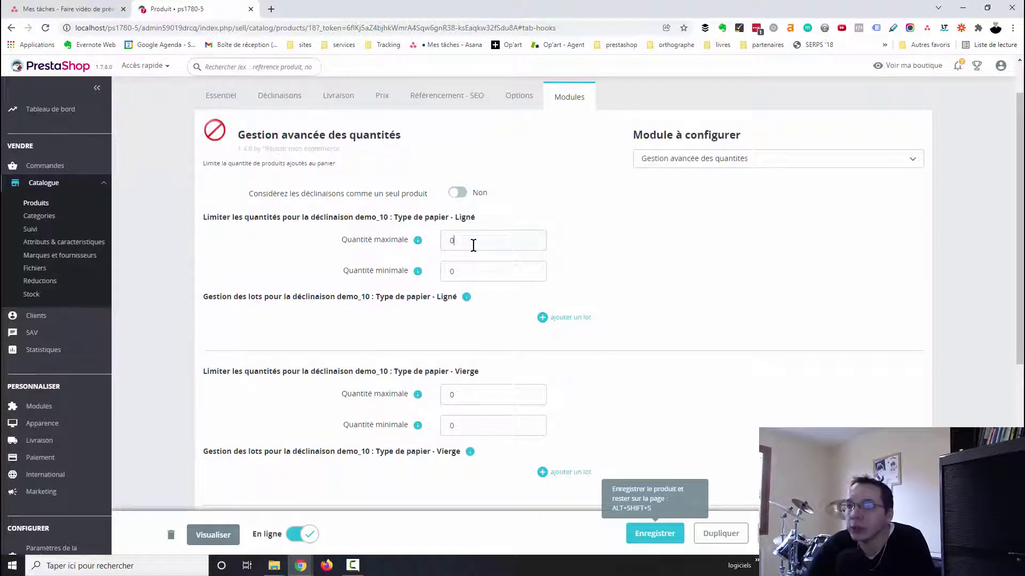
pyautogui.doubleClick(473, 240)
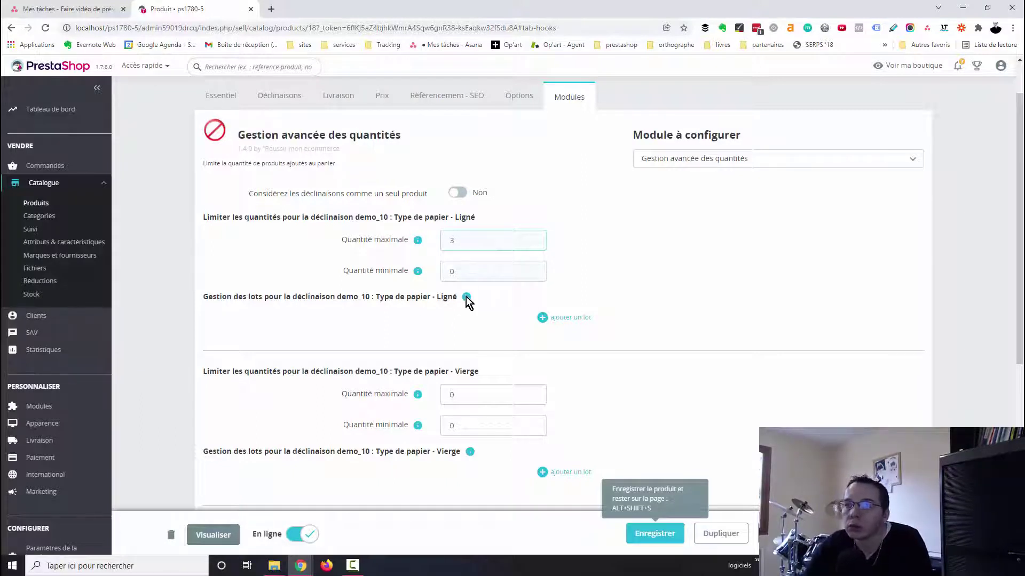
pyautogui.click(471, 267)
# - Set the Vierge variation's Quantité maximale to 5 and Quantité minimale to 2, and save the product
pyautogui.scroll(-3, 478, 449)
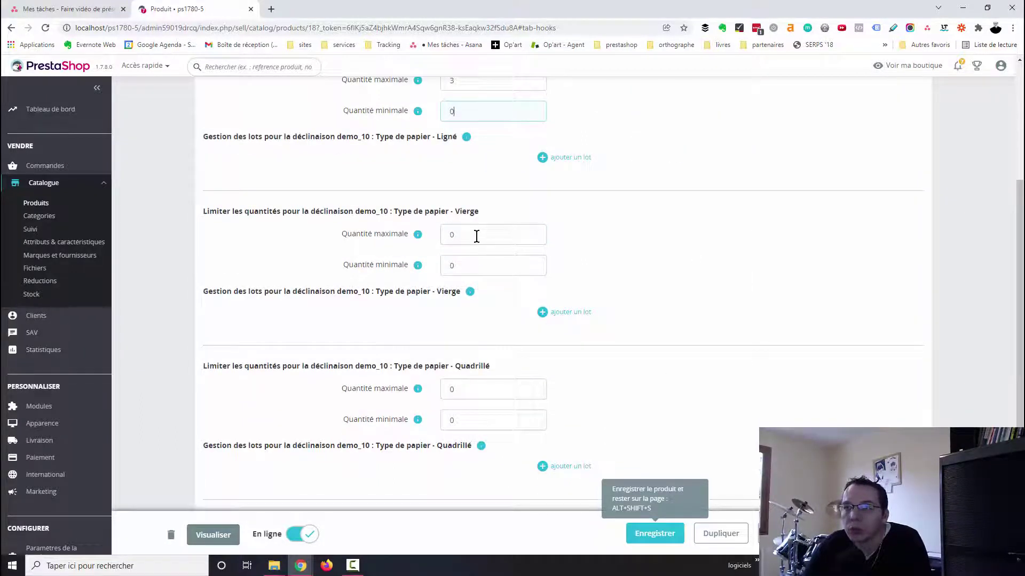
pyautogui.hotkey('ctrl', 'a')
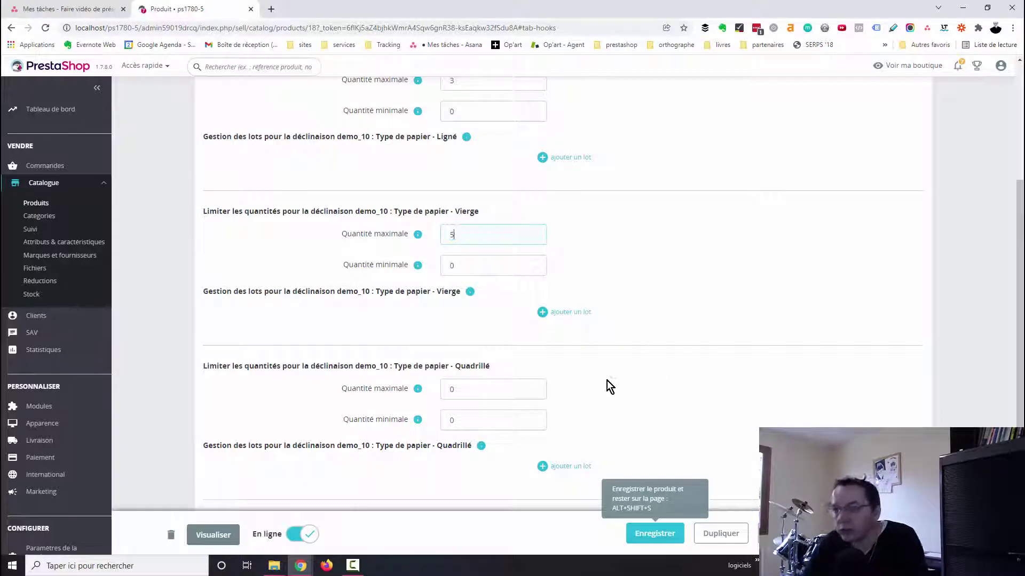
pyautogui.click(476, 265)
pyautogui.hotkey('ctrl', 'a')
pyautogui.write('2')
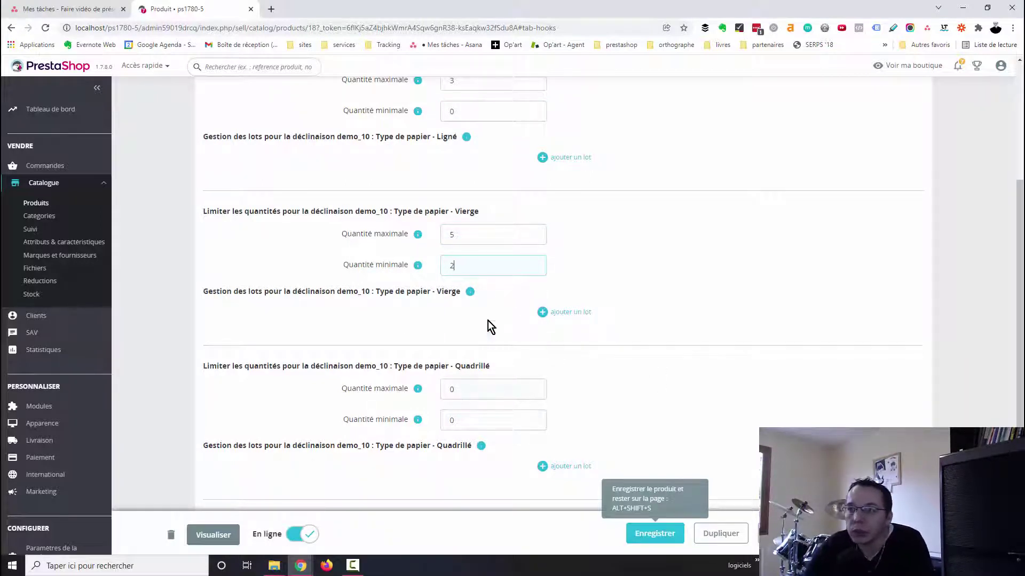
pyautogui.scroll(3, 502, 246)
pyautogui.scroll(-5, 485, 357)
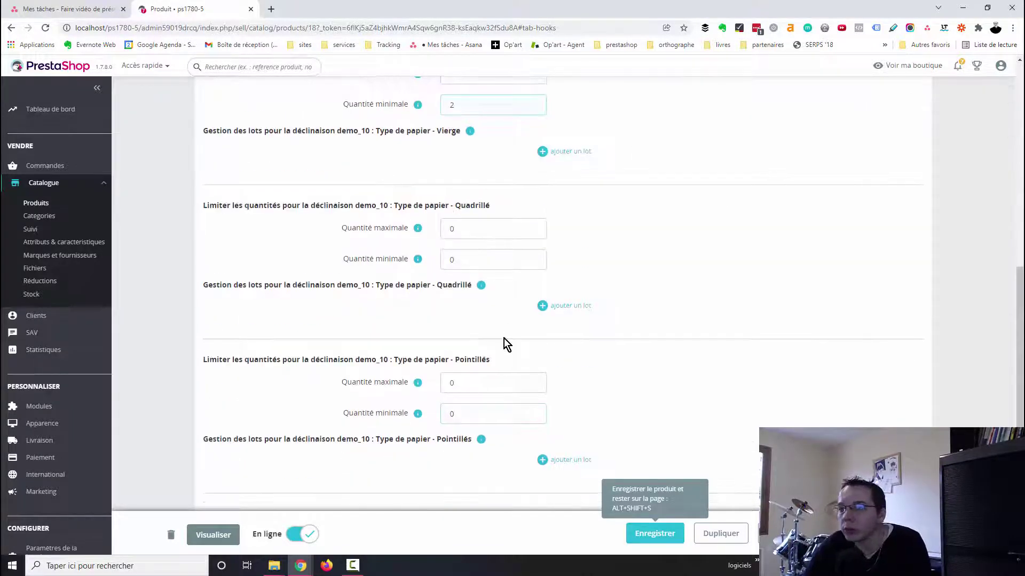
pyautogui.scroll(6, 531, 400)
pyautogui.click(659, 536)
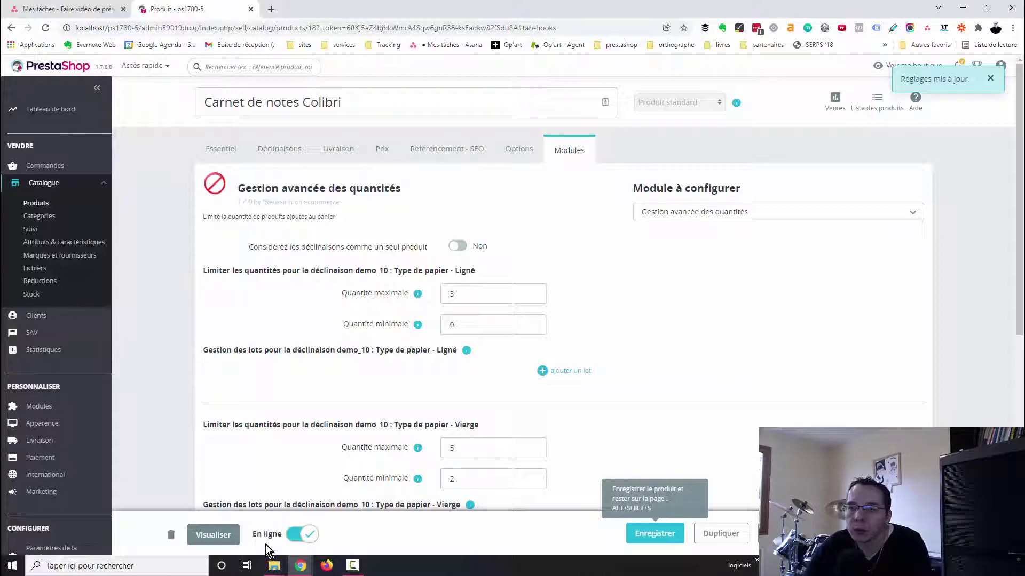
# - Open the product's storefront preview, and review the Ligné and Vierge quantity limits in the back office
pyautogui.click(213, 535)
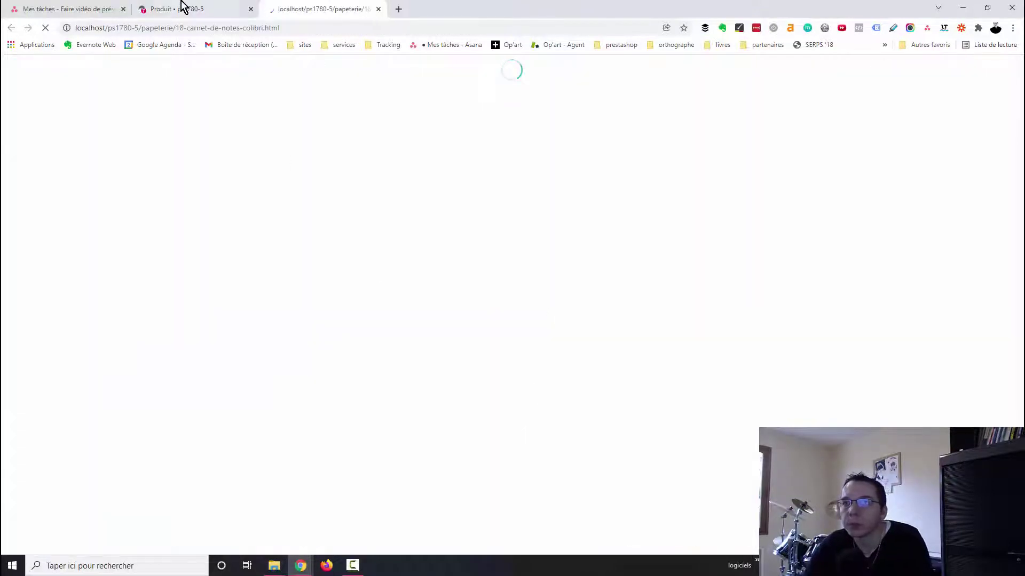
pyautogui.click(197, 9)
pyautogui.doubleClick(465, 270)
pyautogui.click(438, 323)
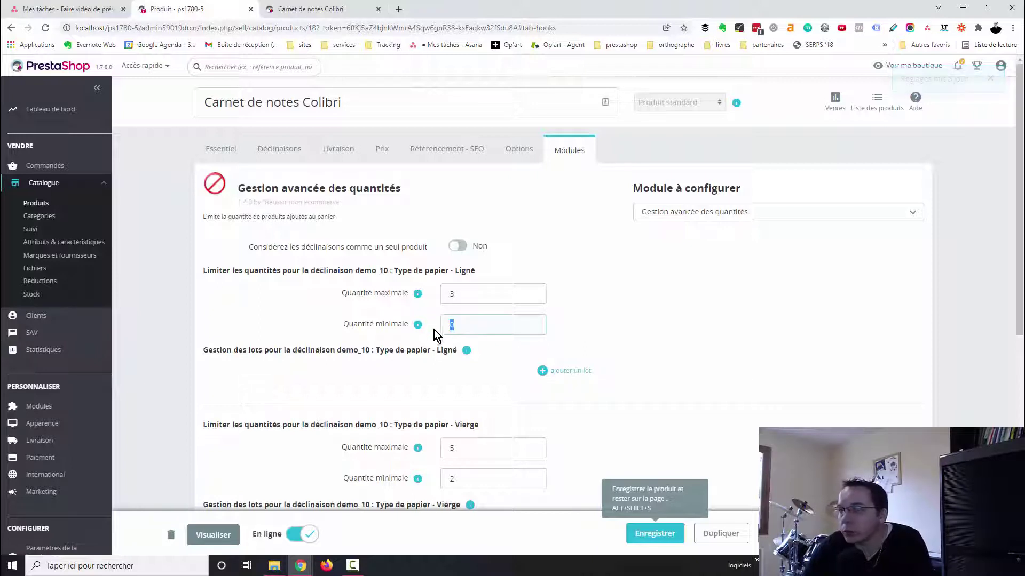
pyautogui.click(461, 324)
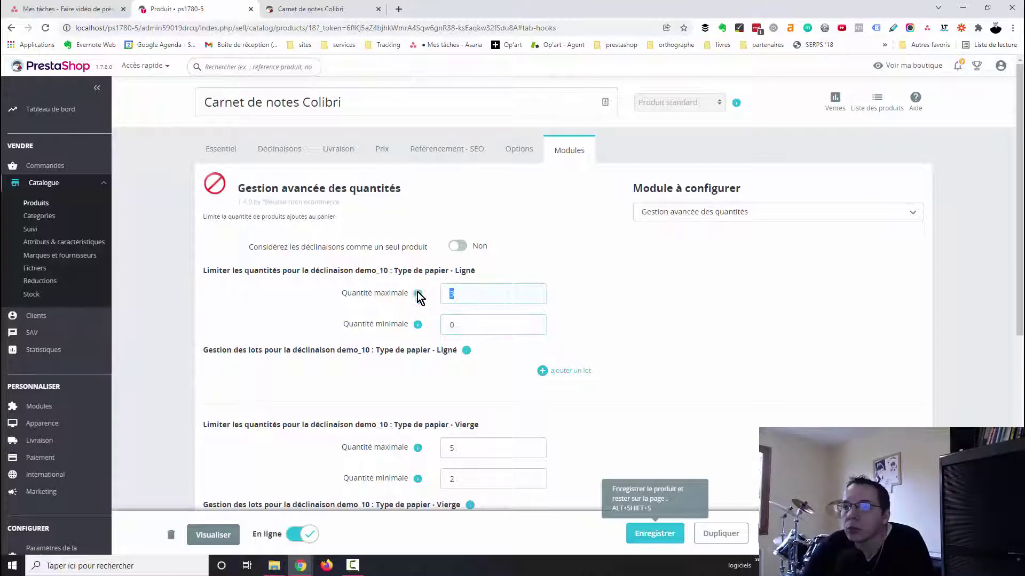
pyautogui.scroll(-3, 492, 342)
pyautogui.doubleClick(474, 288)
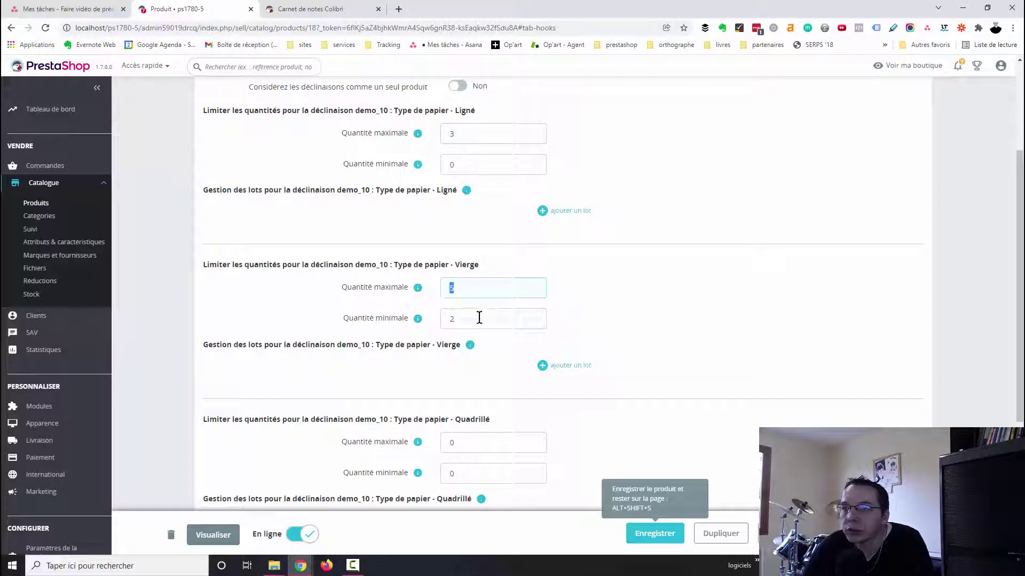
# - Try to add more than three Ligné notebooks at once to the empty storefront cart
pyautogui.click(301, 10)
pyautogui.click(561, 270)
pyautogui.click(534, 279)
pyautogui.click(547, 307)
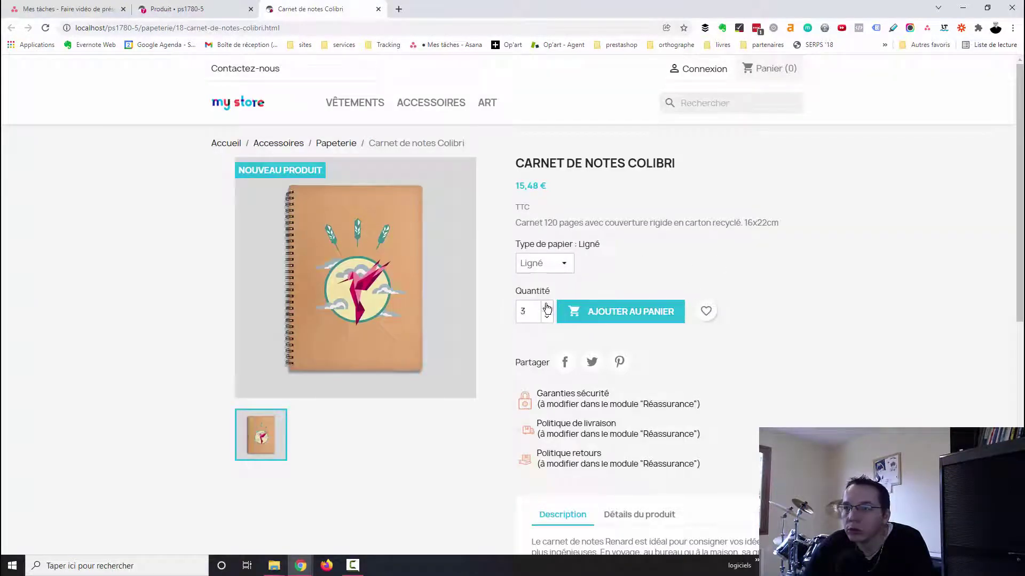
pyautogui.click(603, 320)
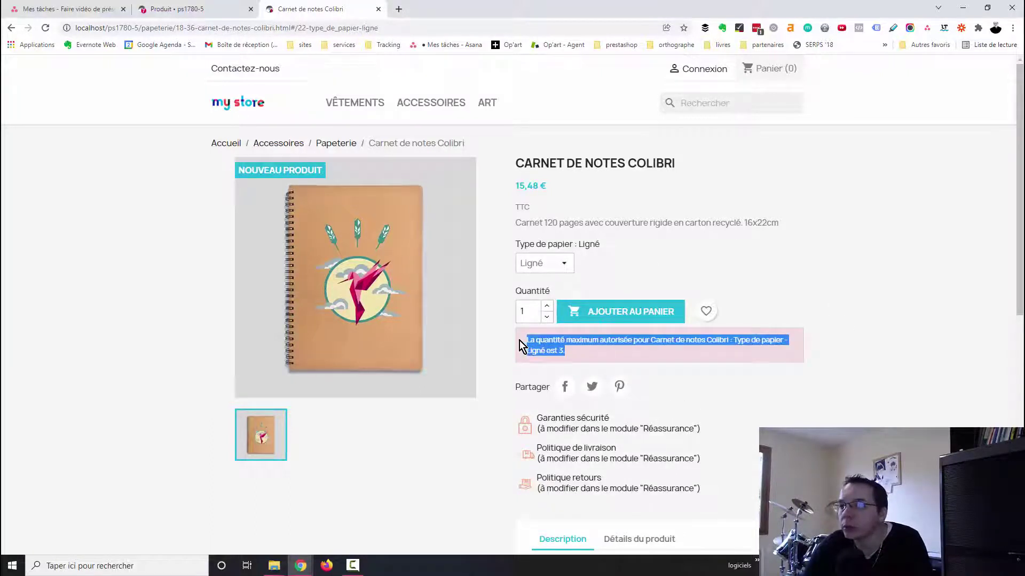
pyautogui.click(577, 338)
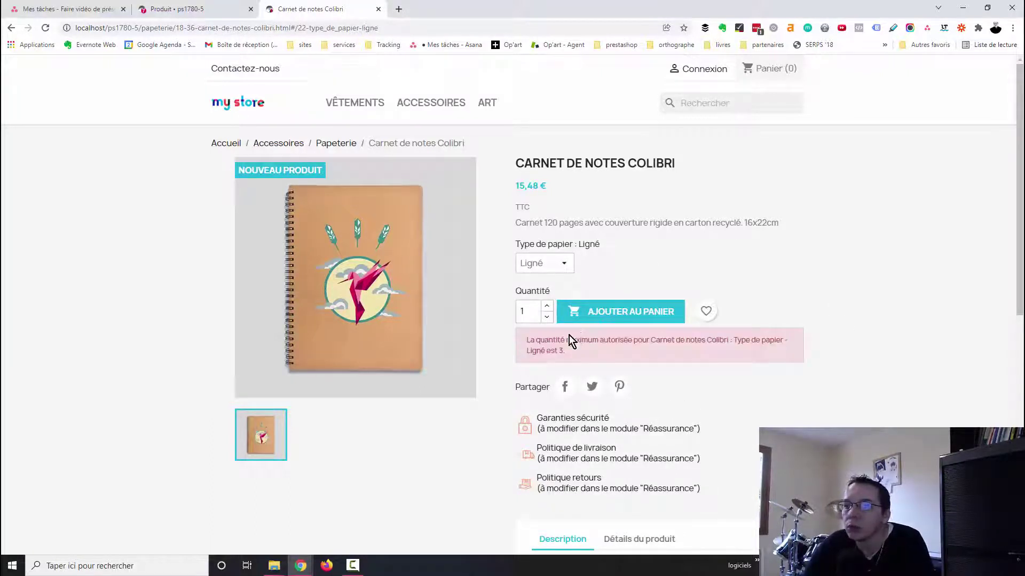
# - Add three Ligné notebooks to the cart one at a time, dismissing each cart confirmation
pyautogui.click(628, 301)
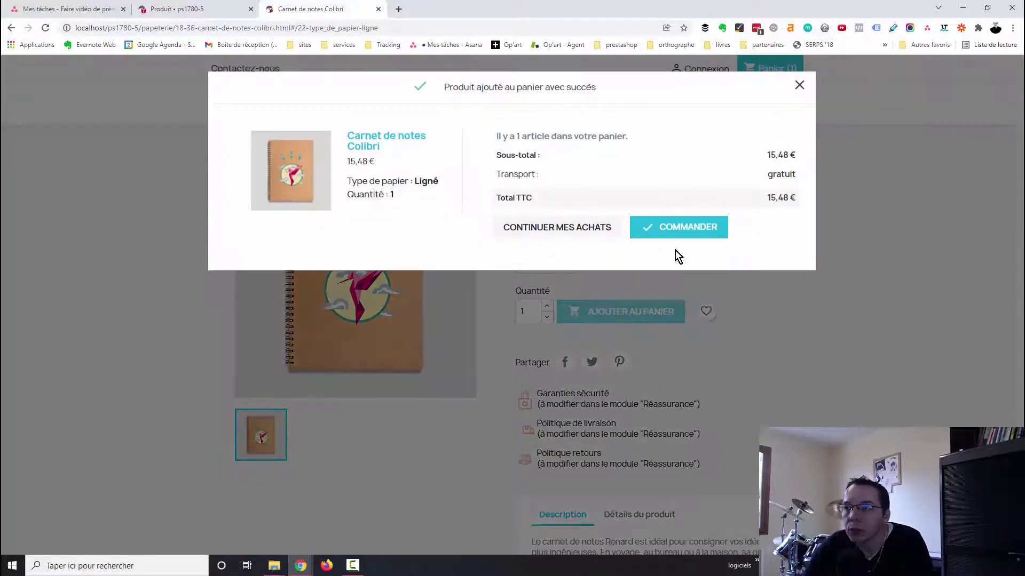
pyautogui.click(634, 342)
pyautogui.click(670, 312)
pyautogui.click(808, 318)
pyautogui.click(646, 317)
pyautogui.click(776, 364)
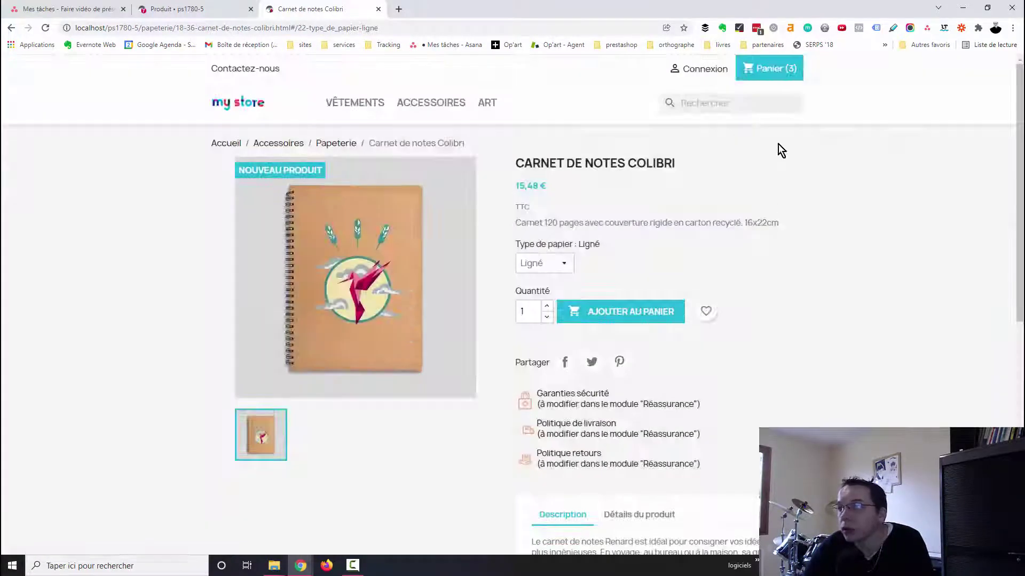
# - Try to add a fourth Ligné notebook to the cart to test the variation's maximum quantity
pyautogui.click(649, 316)
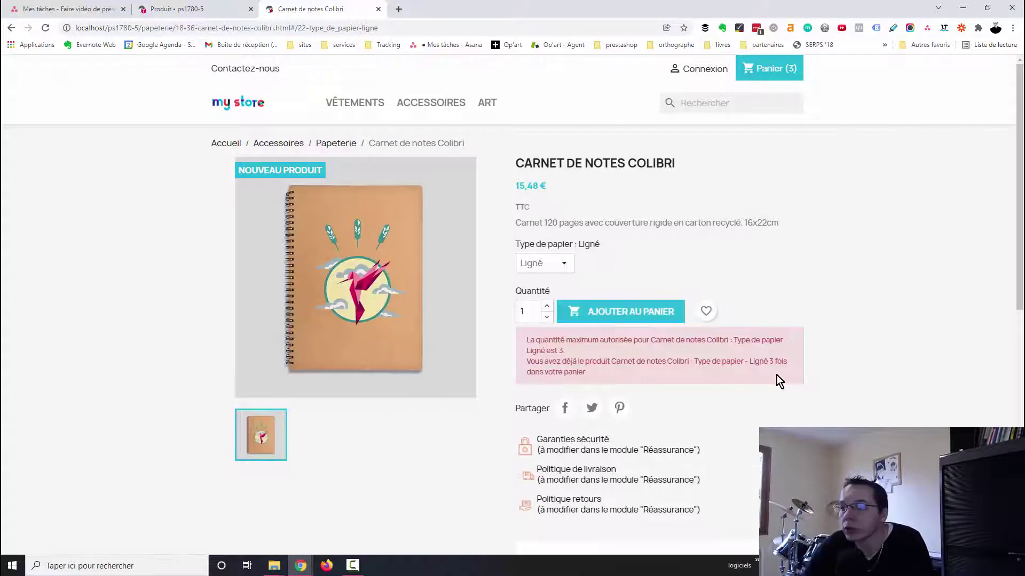
pyautogui.moveTo(769, 364); pyautogui.dragTo(587, 374)
pyautogui.click(681, 338)
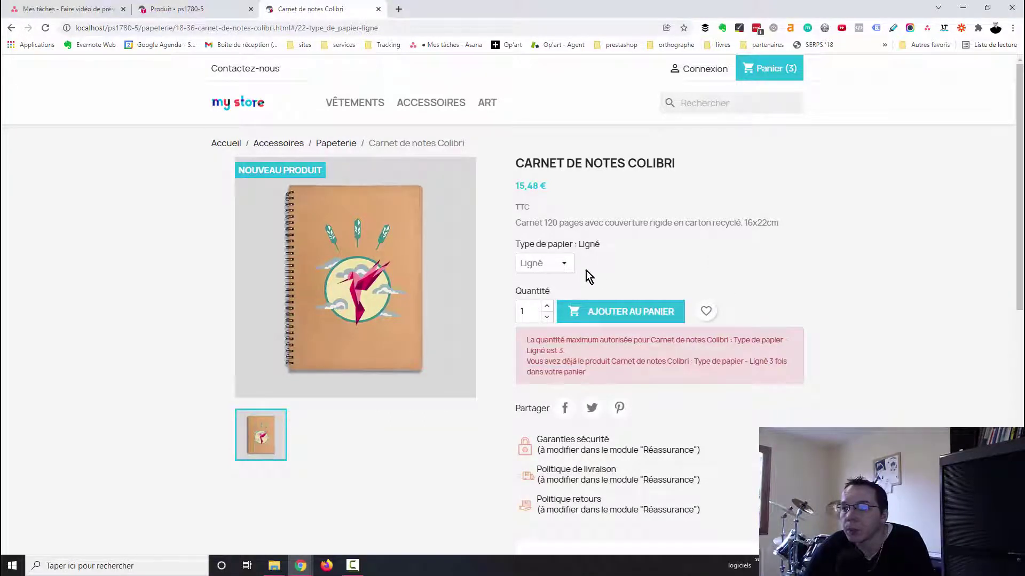
# - Try to add a single Vierge notebook to the cart to test the variation's minimum quantity
pyautogui.click(555, 263)
pyautogui.click(534, 297)
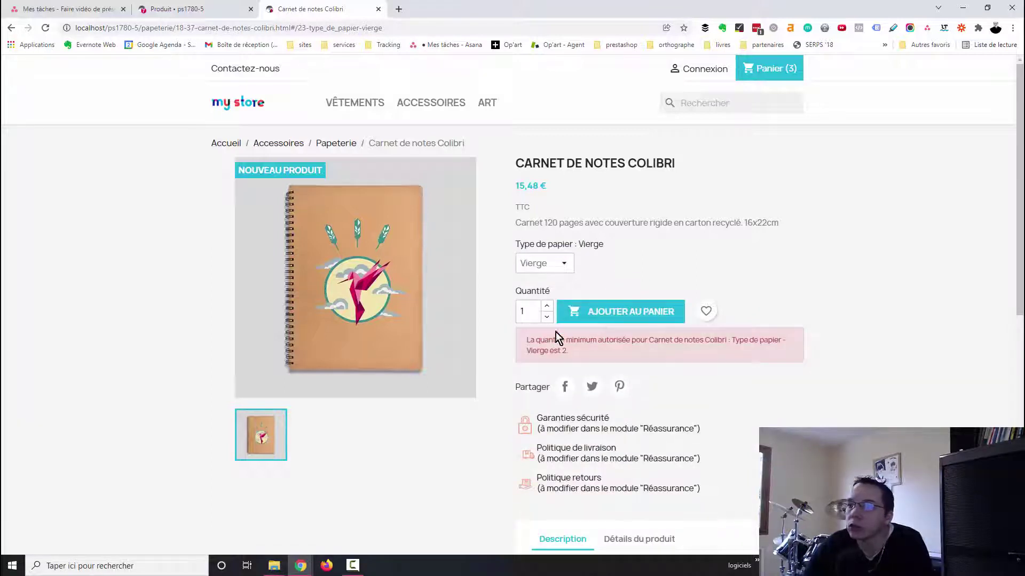
pyautogui.moveTo(588, 356); pyautogui.dragTo(511, 332)
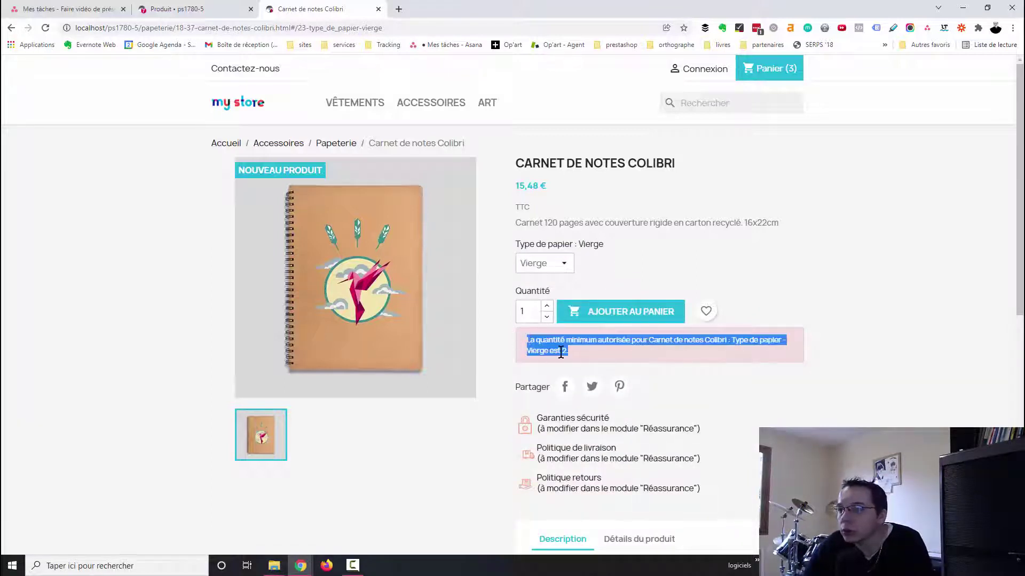
# - Compare the storefront's minimum-quantity message with the Vierge variation's limits in the product's back-office module settings
pyautogui.click(562, 352)
pyautogui.moveTo(563, 352); pyautogui.dragTo(541, 353)
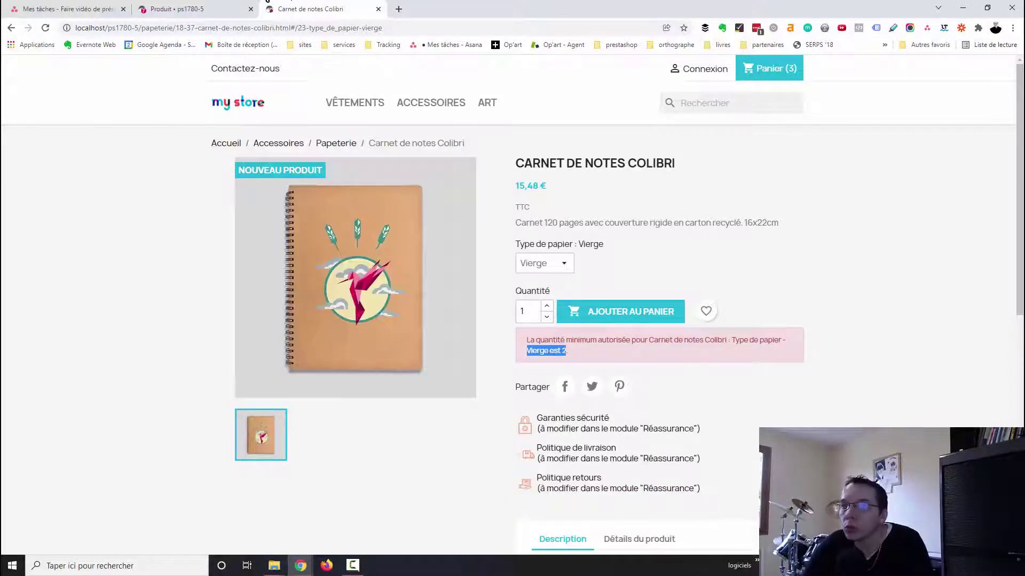
pyautogui.click(224, 8)
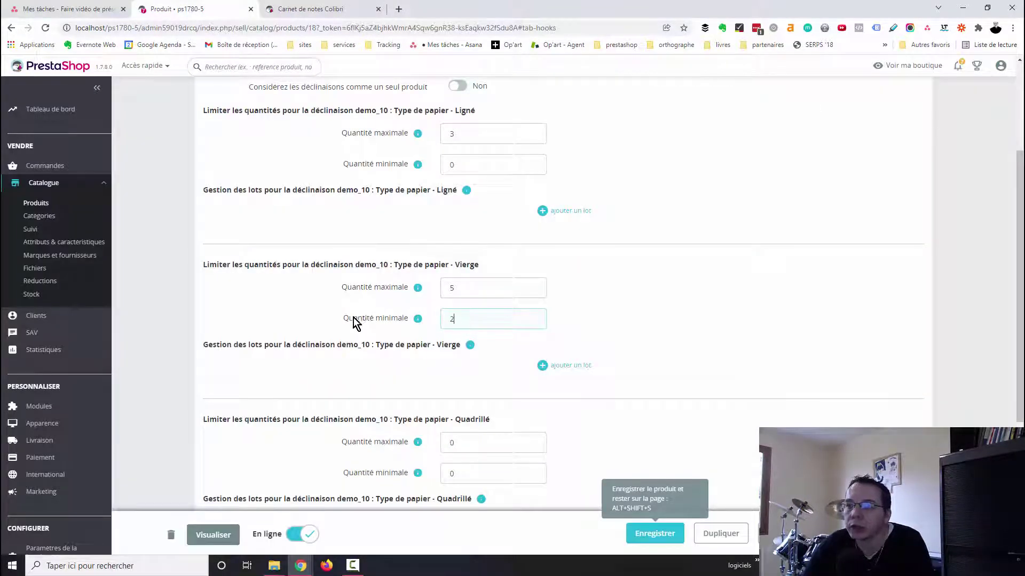
pyautogui.click(463, 323)
pyautogui.moveTo(482, 268); pyautogui.dragTo(235, 267)
pyautogui.click(311, 7)
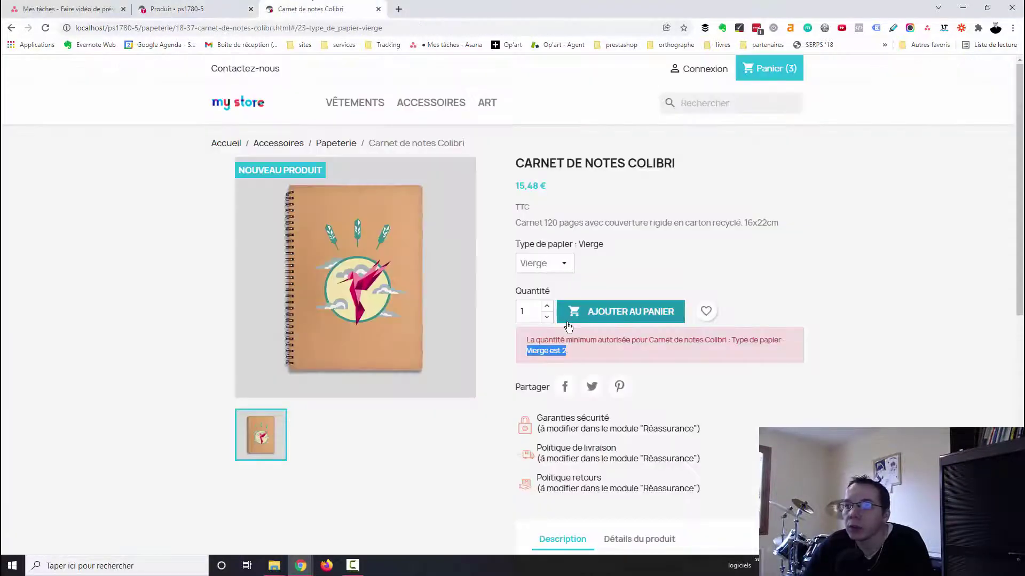
# - Add two Vierge notebooks to the cart and check the variation's maximum quantity in the product's module settings
pyautogui.click(603, 312)
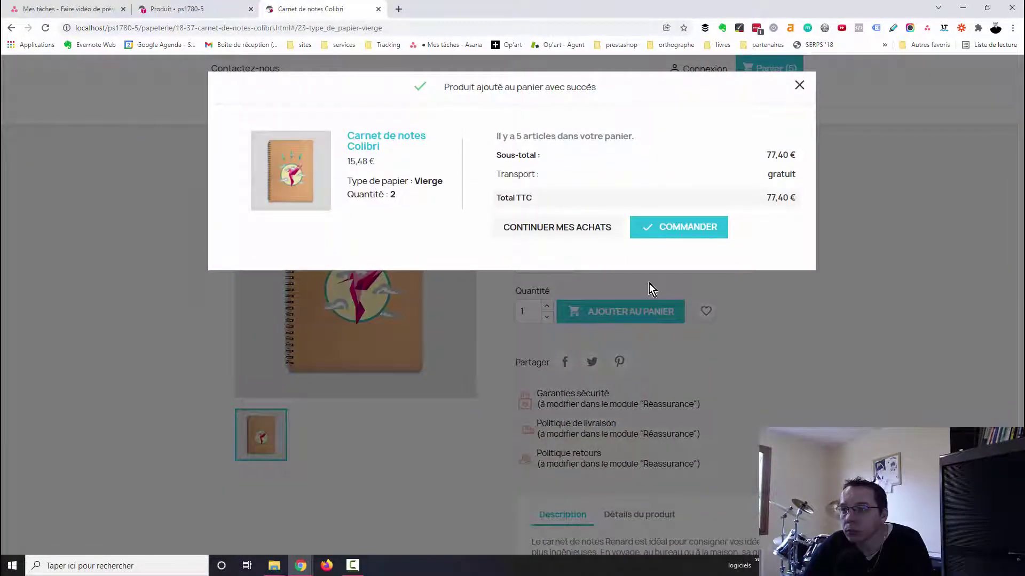
pyautogui.click(649, 283)
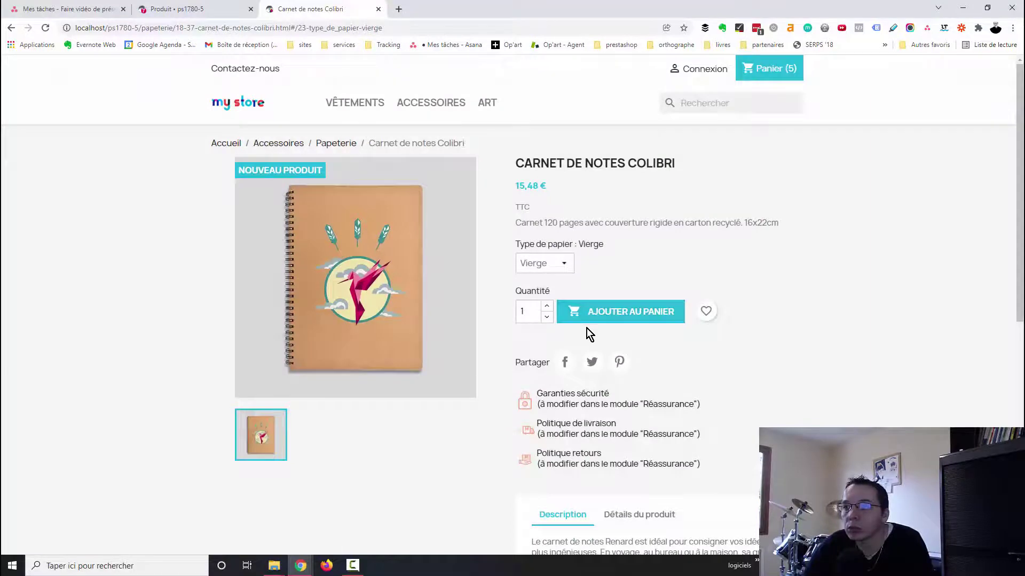
pyautogui.click(195, 7)
pyautogui.click(475, 291)
pyautogui.click(320, 8)
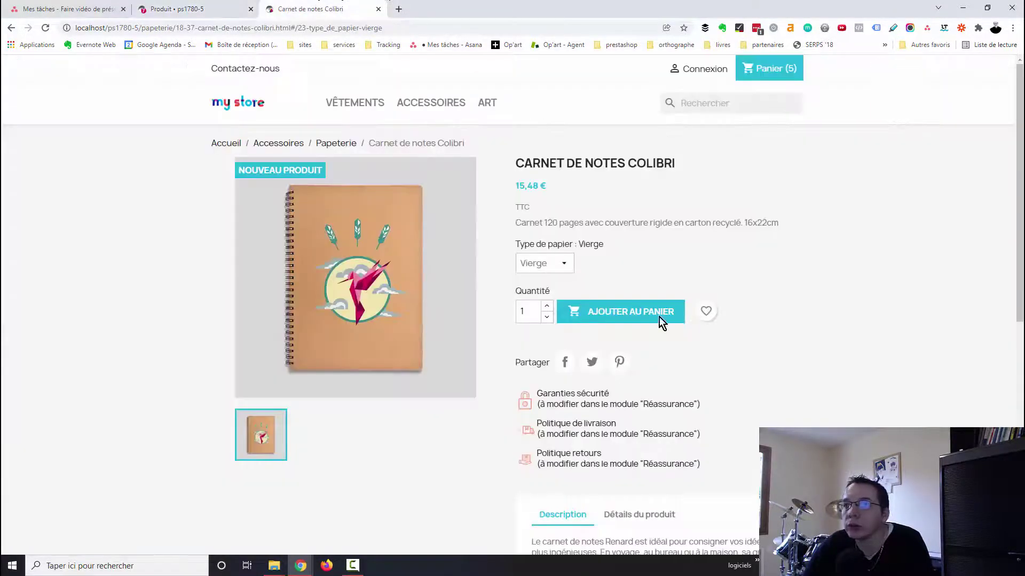
# - Try to add four more Vierge notebooks to the cart to test the variation's maximum quantity
pyautogui.click(545, 307)
pyautogui.click(545, 308)
pyautogui.click(546, 308)
pyautogui.click(628, 315)
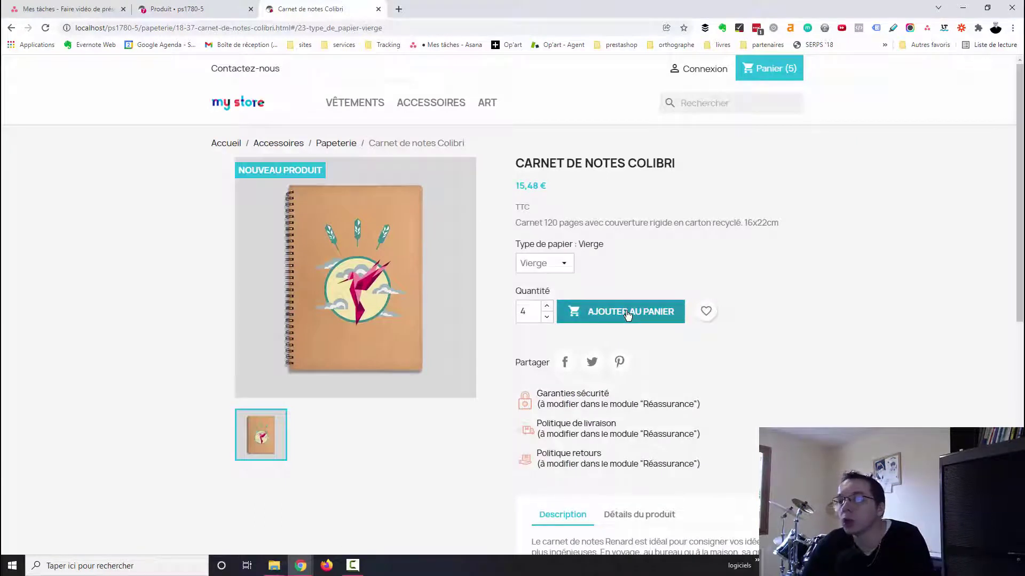
pyautogui.moveTo(594, 373); pyautogui.dragTo(528, 351)
# - Treat the notebook's variations as a single product, clear its maximum and minimum quantities, and save
pyautogui.click(240, 7)
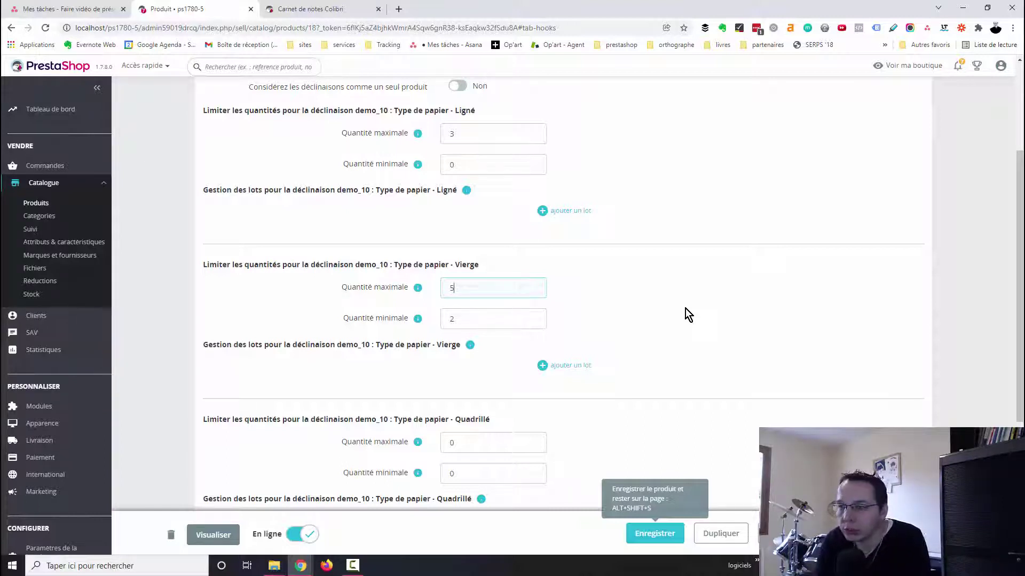
pyautogui.scroll(3, 687, 311)
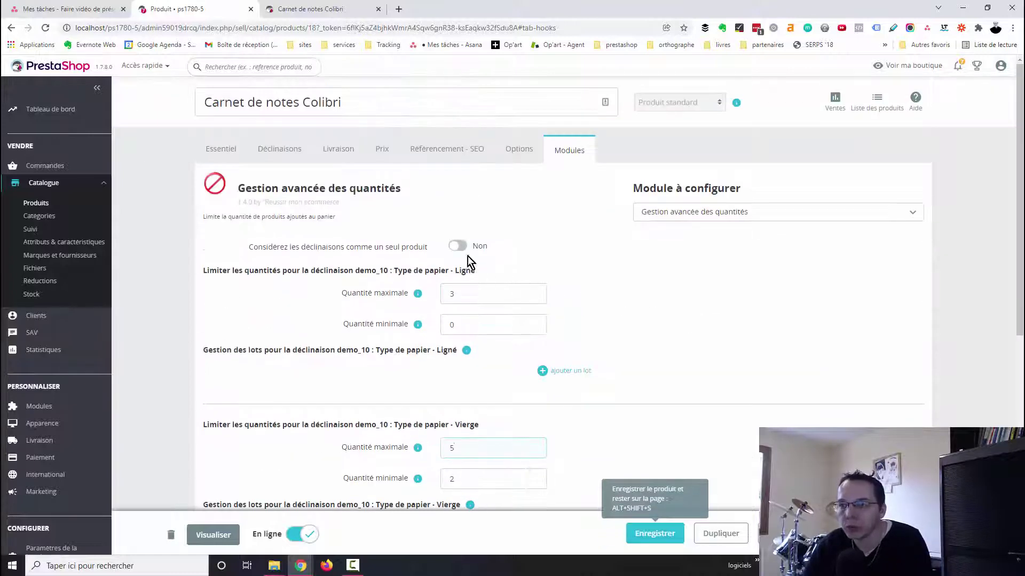
pyautogui.click(457, 246)
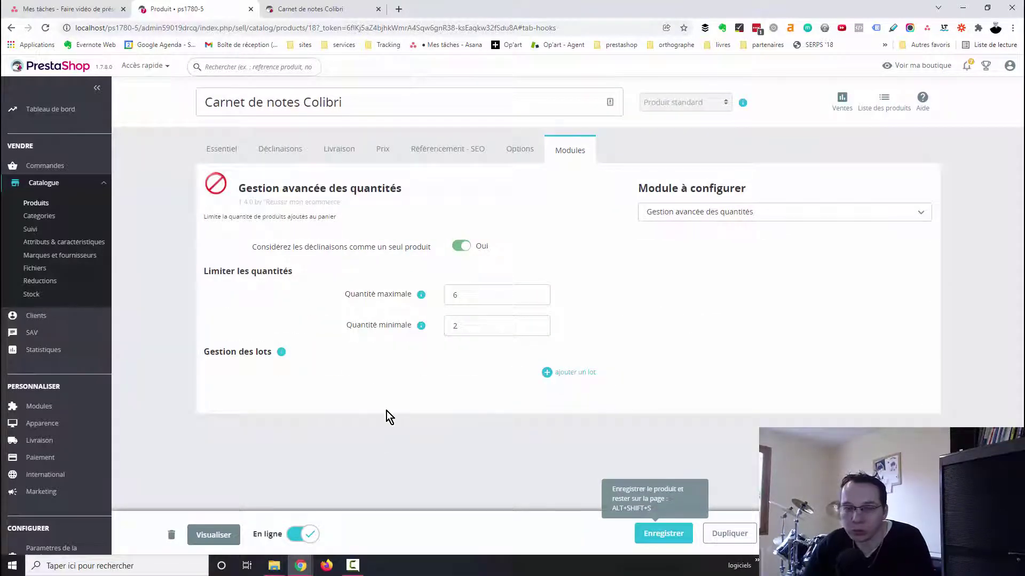
pyautogui.doubleClick(482, 293)
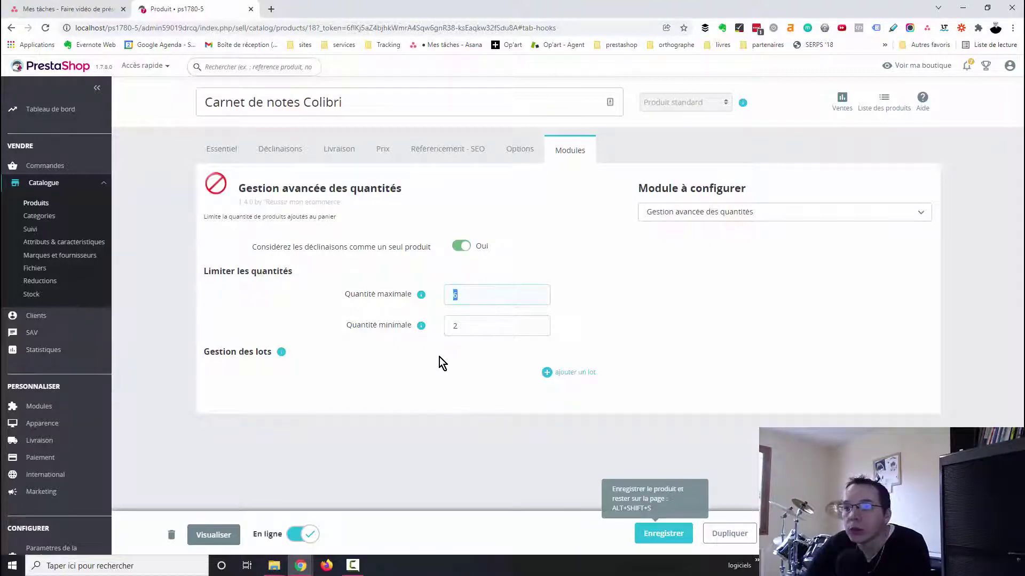
pyautogui.press('BackSpace')
pyautogui.press('Tab')
pyautogui.press('BackSpace')
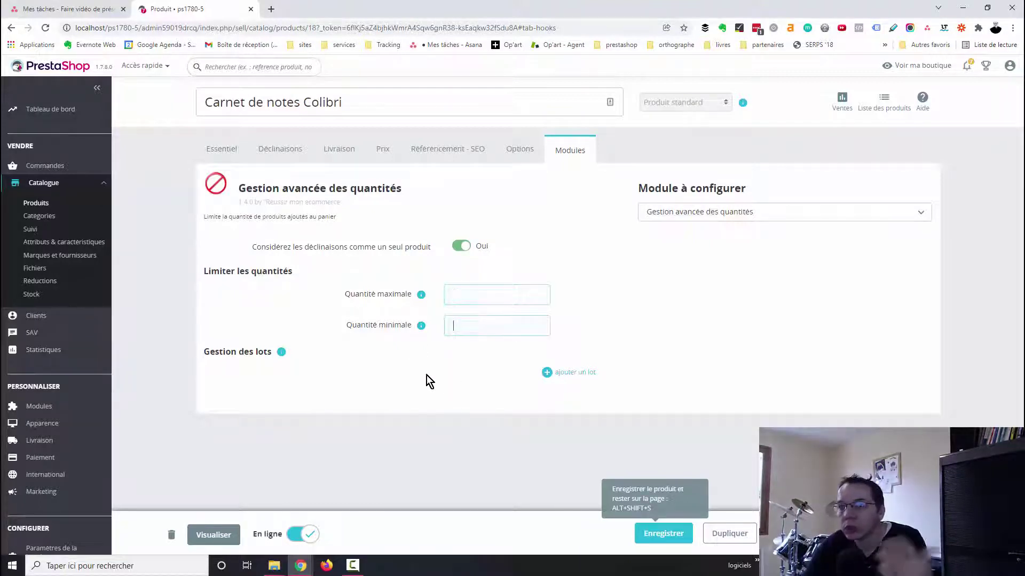
pyautogui.click(664, 534)
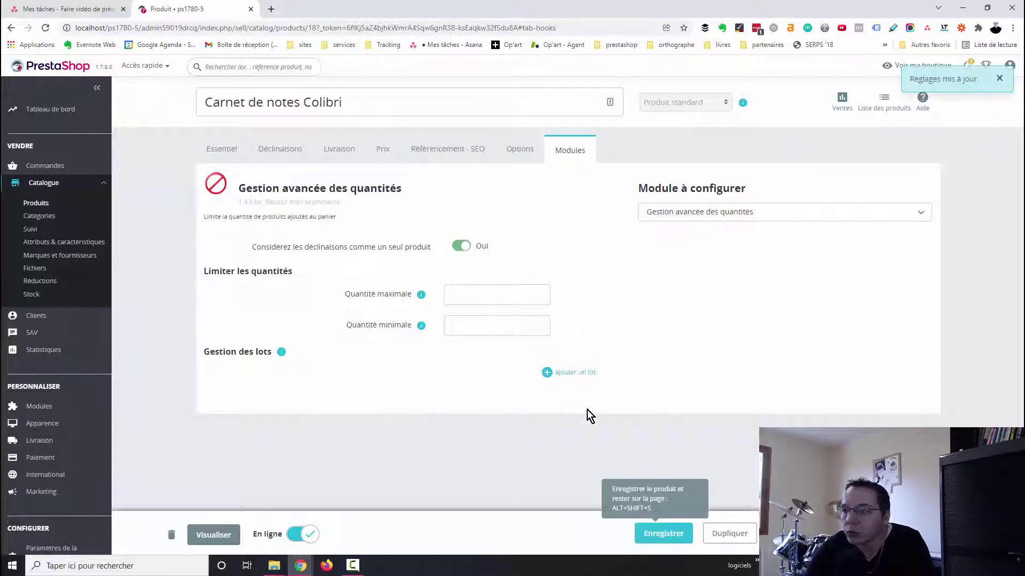
# - Add a Quantité fixe lot of 5 to the notebook and save the product
pyautogui.click(568, 373)
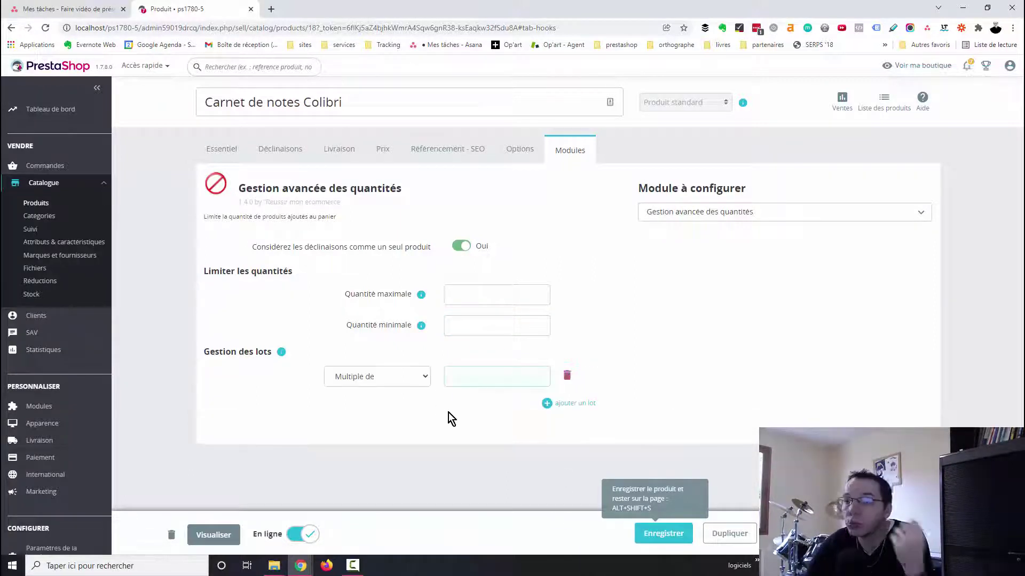
pyautogui.click(392, 382)
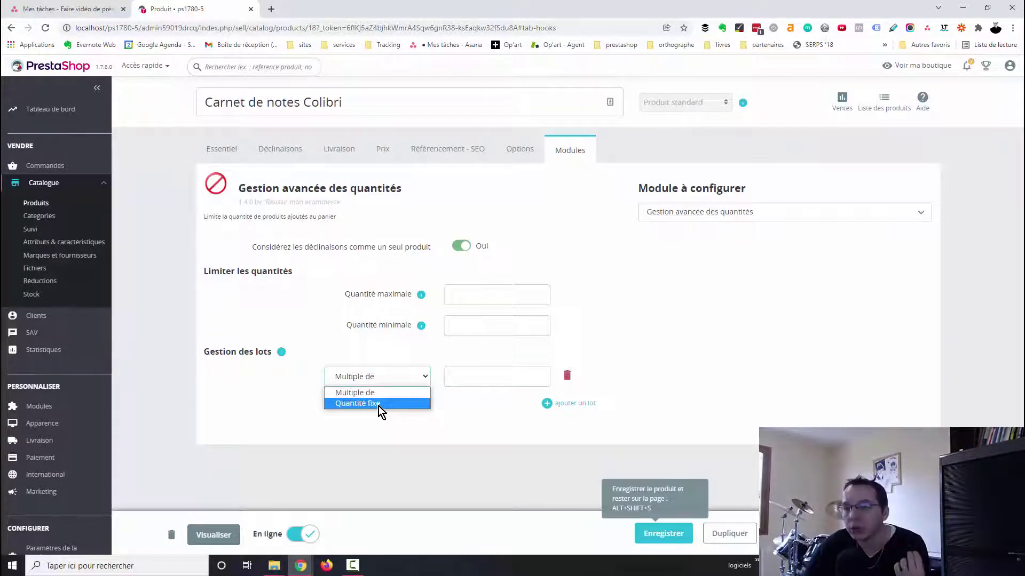
pyautogui.click(379, 404)
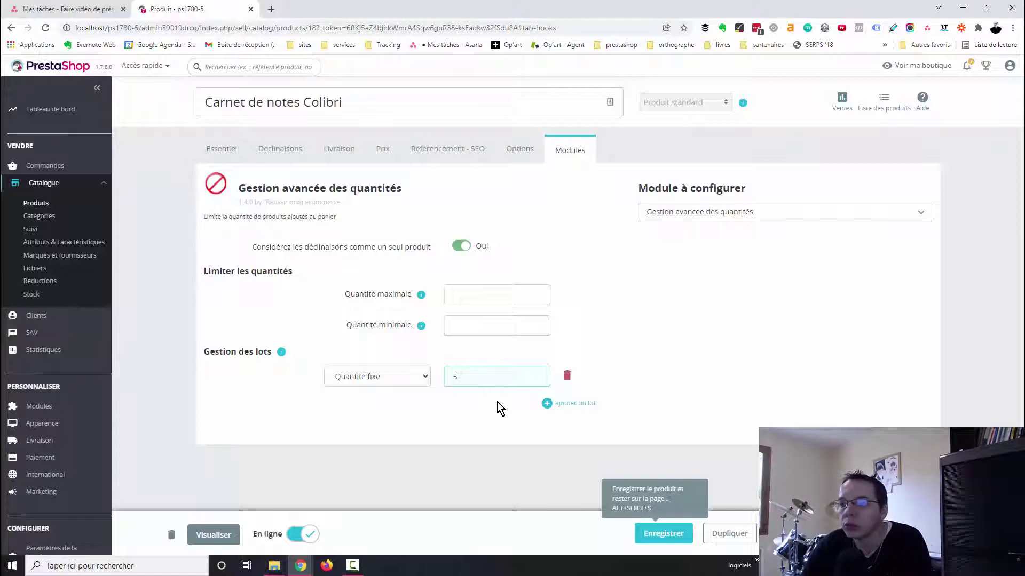
pyautogui.click(635, 534)
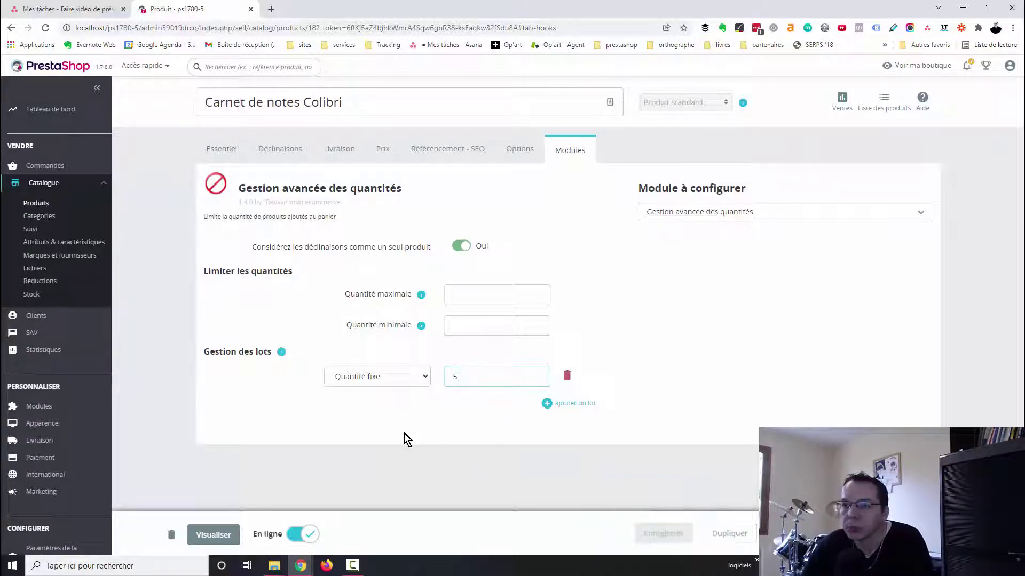
# - Open the notebook's storefront page and review the back-office option that treats its variations as a single product
pyautogui.click(204, 536)
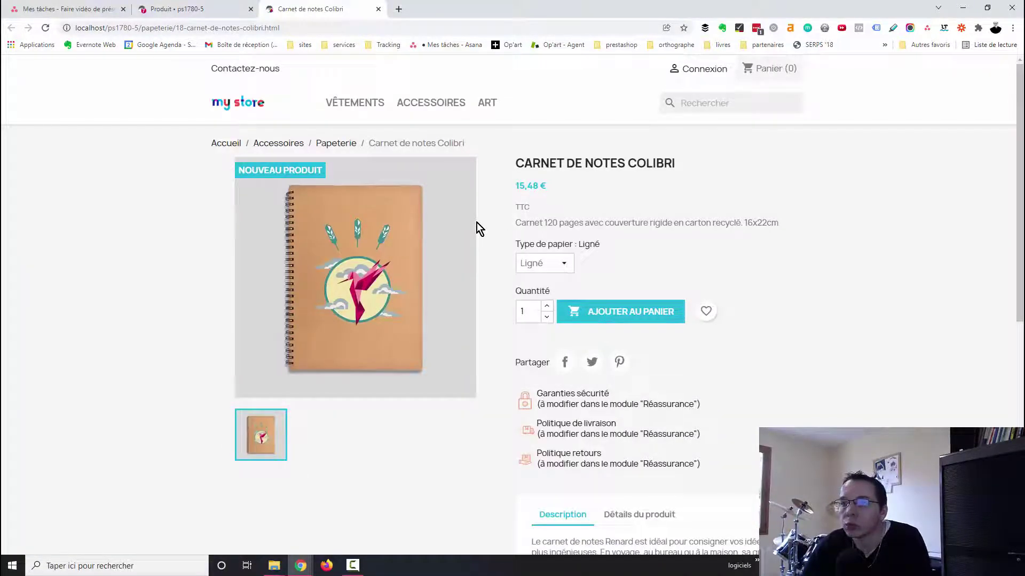
pyautogui.click(170, 9)
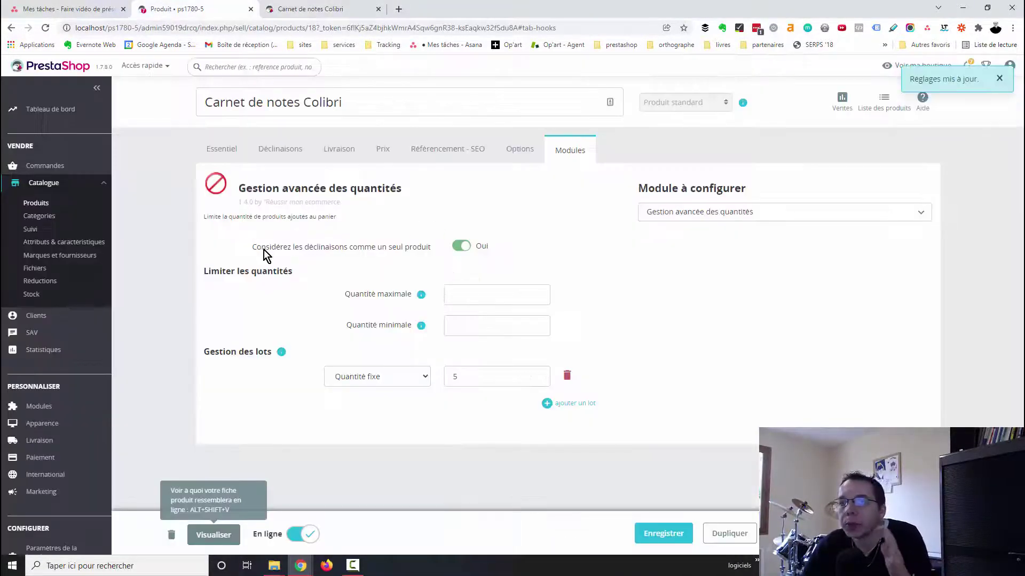
pyautogui.moveTo(431, 249); pyautogui.dragTo(242, 245)
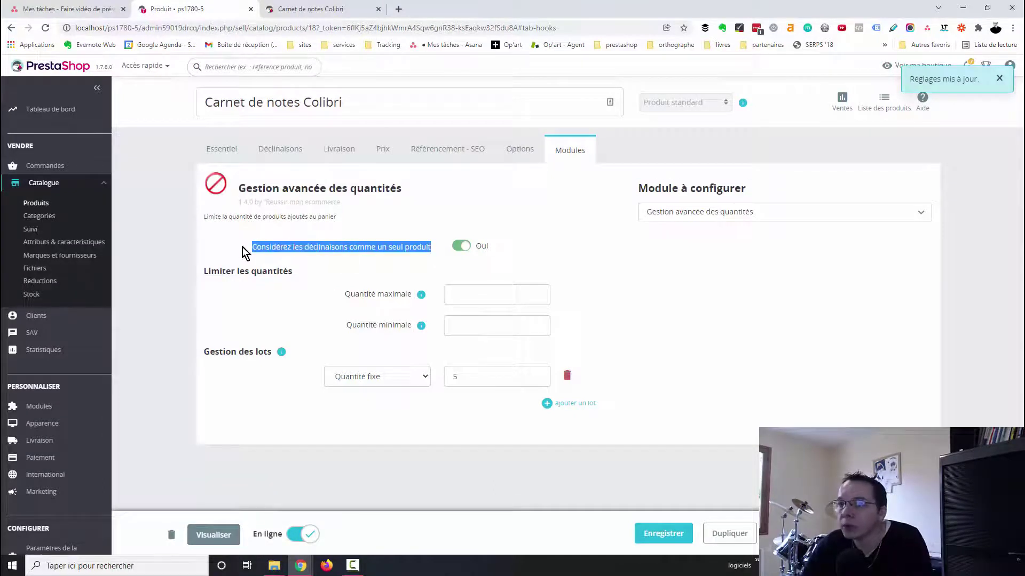
pyautogui.click(350, 259)
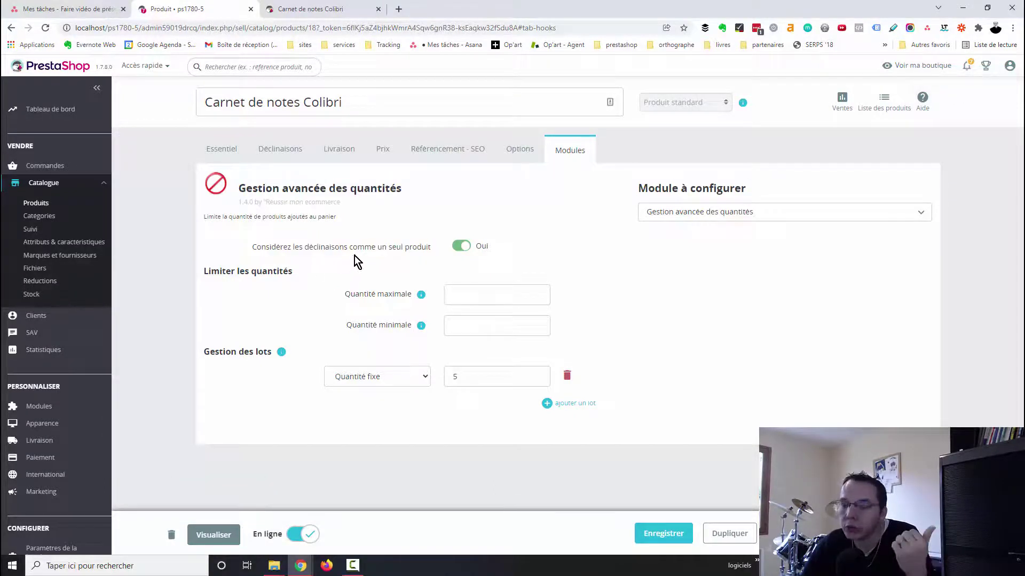
pyautogui.click(339, 9)
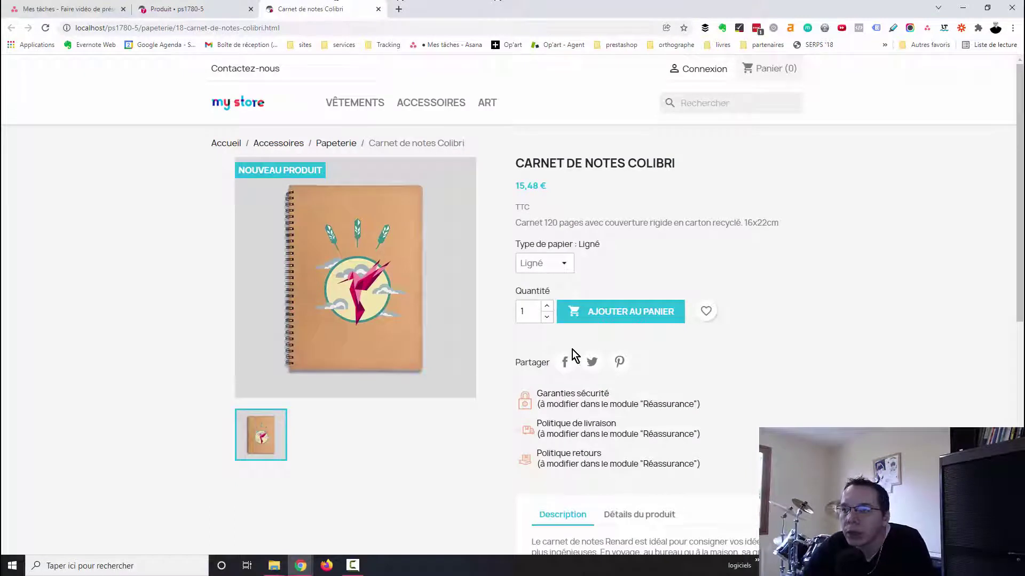
# - Try to add a single Ligné notebook to the empty cart and read the lot restriction message
pyautogui.click(612, 320)
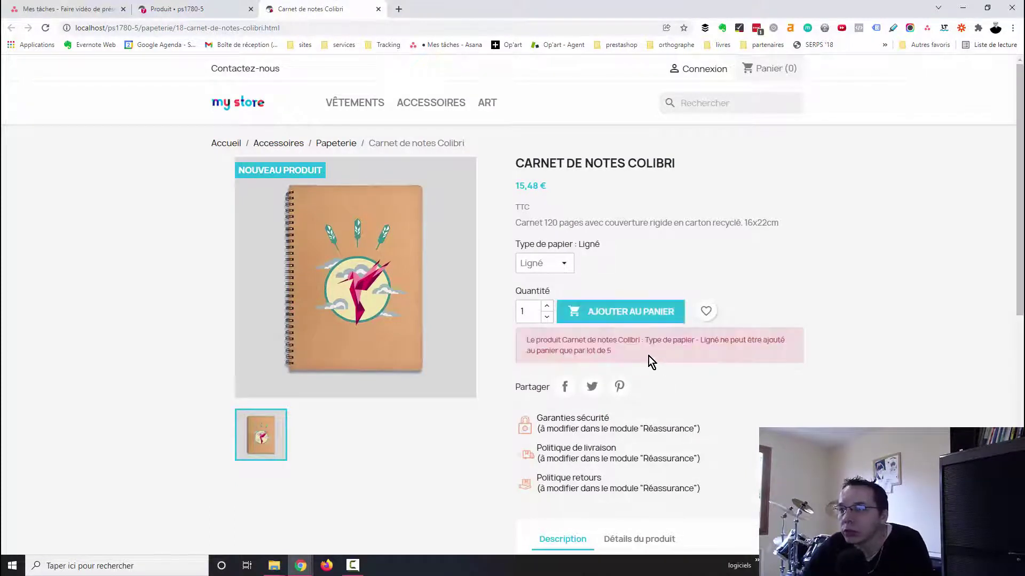
pyautogui.moveTo(607, 347); pyautogui.dragTo(520, 337)
pyautogui.click(597, 356)
pyautogui.moveTo(612, 351); pyautogui.dragTo(573, 352)
pyautogui.click(690, 279)
# - Try to add seven Ligné notebooks to the cart to test the fixed lot of 5
pyautogui.click(547, 307)
pyautogui.click(547, 306)
pyautogui.click(547, 306)
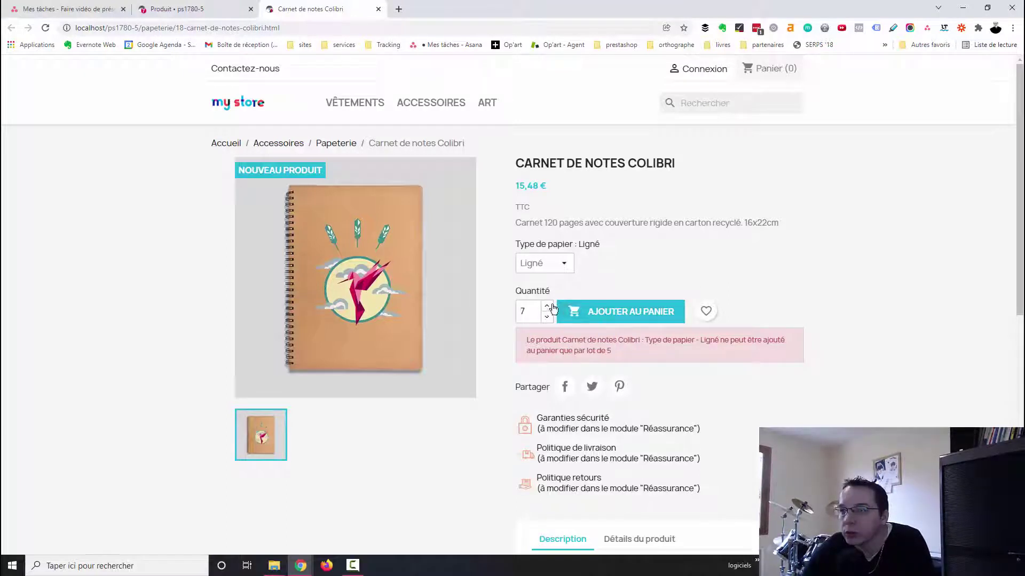
pyautogui.click(634, 317)
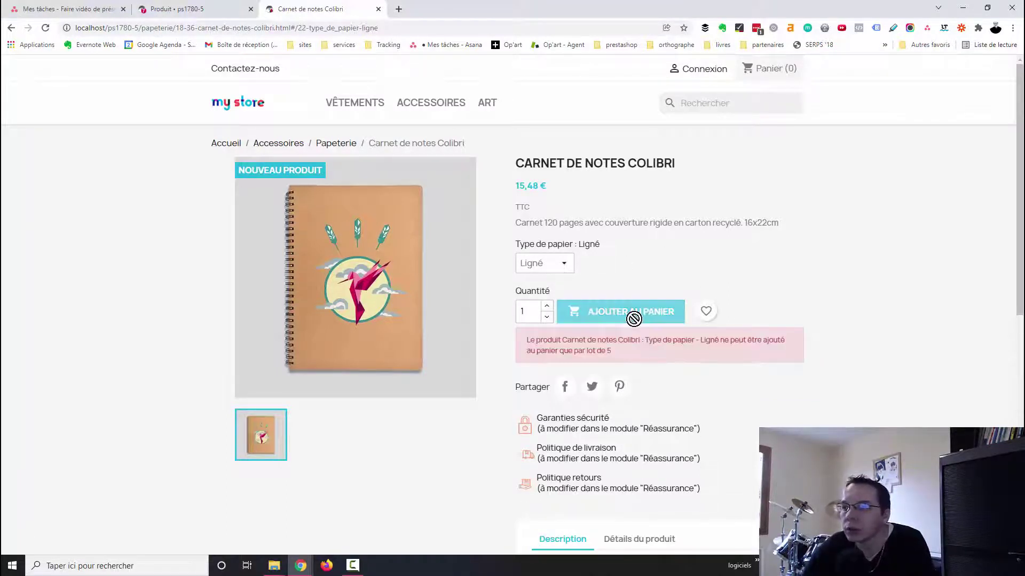
# - Add five Ligné notebooks to the cart and dismiss the cart confirmation
pyautogui.click(547, 307)
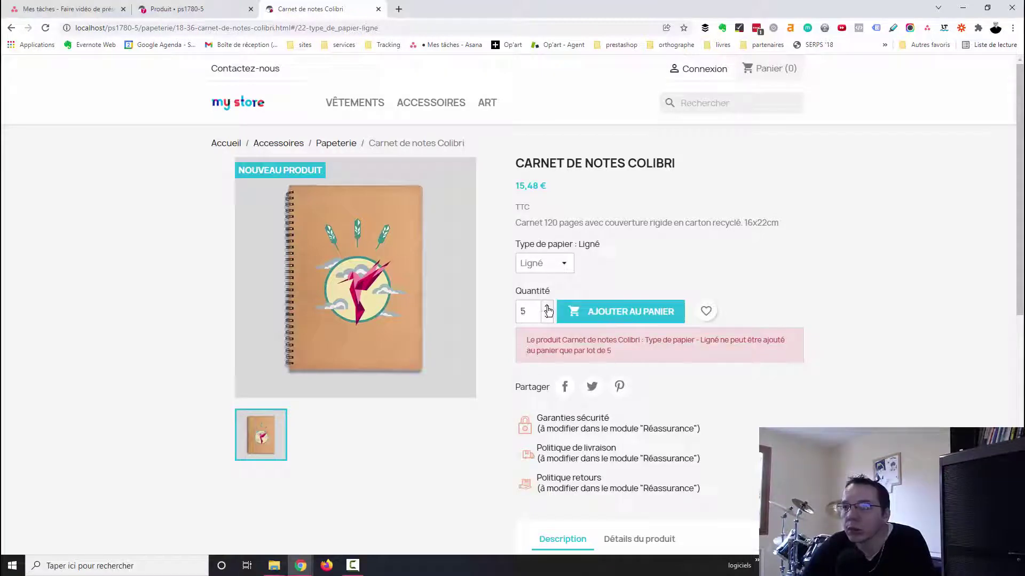
pyautogui.click(622, 307)
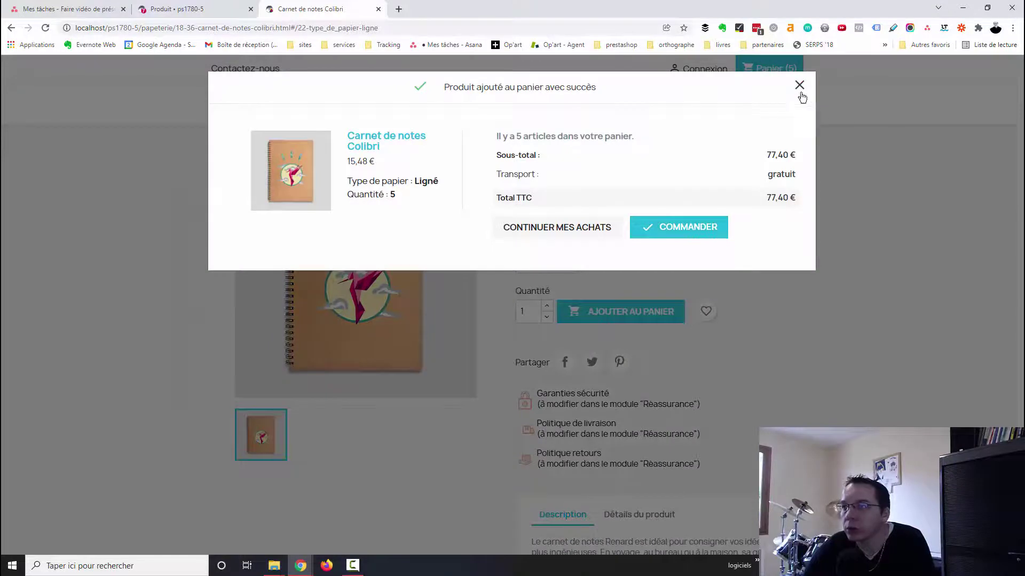
pyautogui.click(801, 92)
# - Add a second Quantité fixe lot of 7 to the notebook in the back office and save the product
pyautogui.hotkey('ctrl', 'shift', 'Tab')
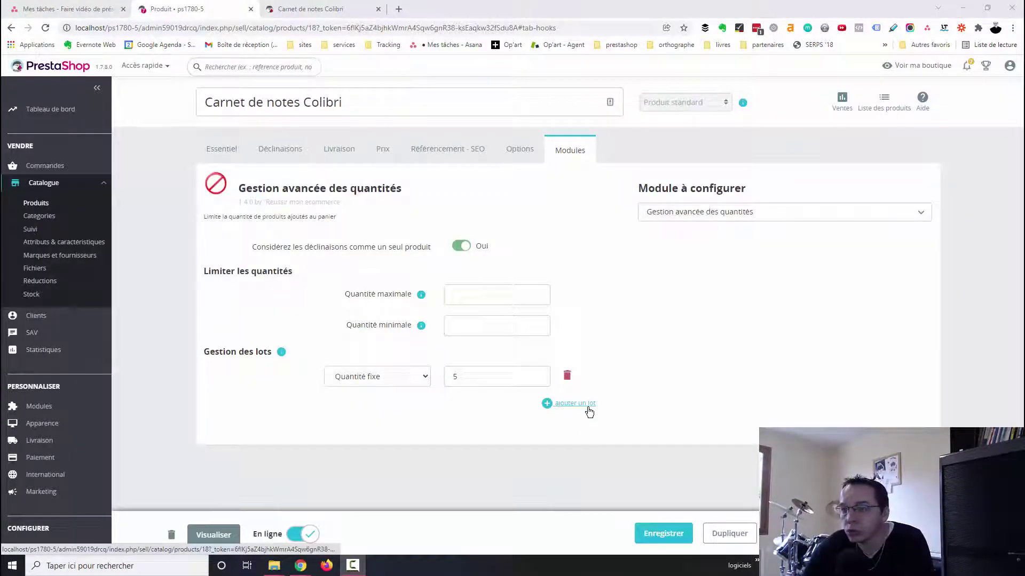
pyautogui.click(589, 411)
pyautogui.click(382, 409)
pyautogui.click(376, 437)
pyautogui.click(469, 410)
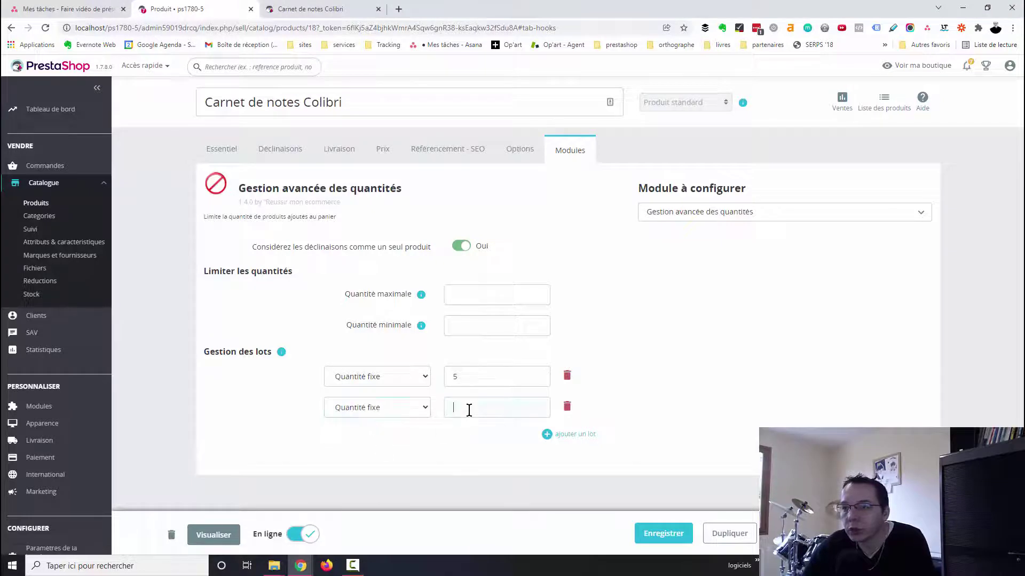
pyautogui.write('7')
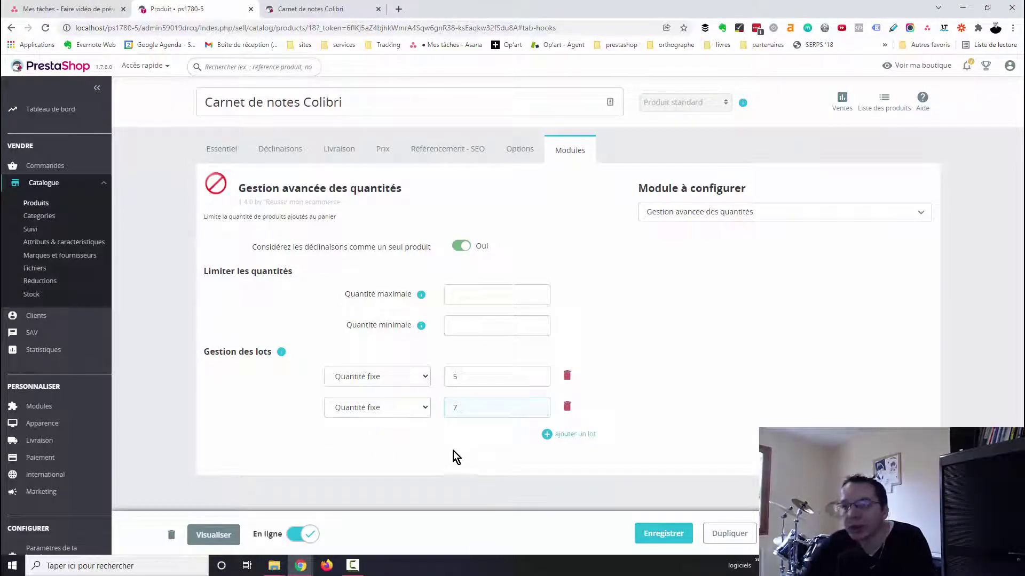
pyautogui.click(665, 533)
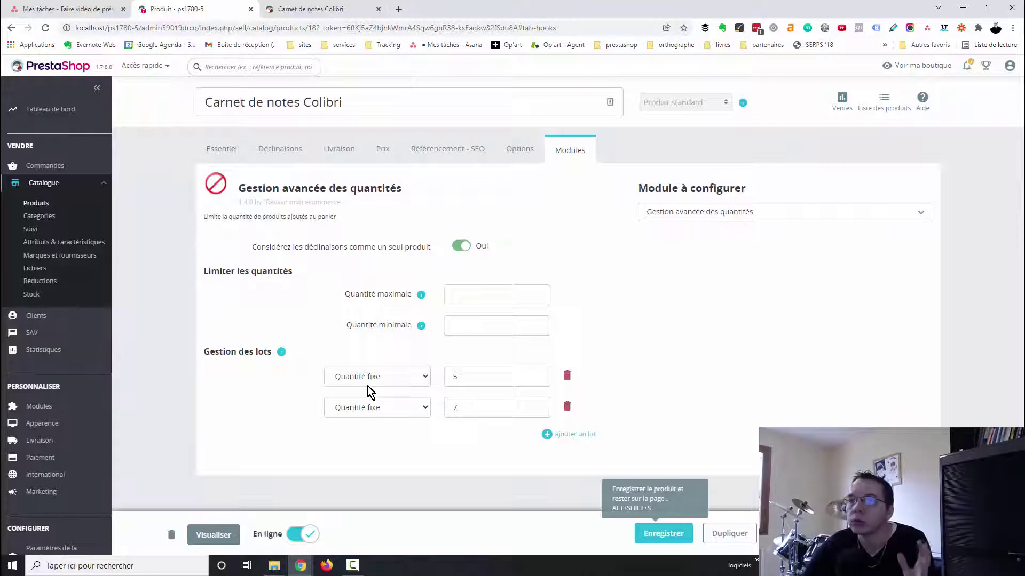
# - Try to add a quantity of Ligné notebooks matching neither fixed lot to the storefront cart and read the message
pyautogui.click(320, 8)
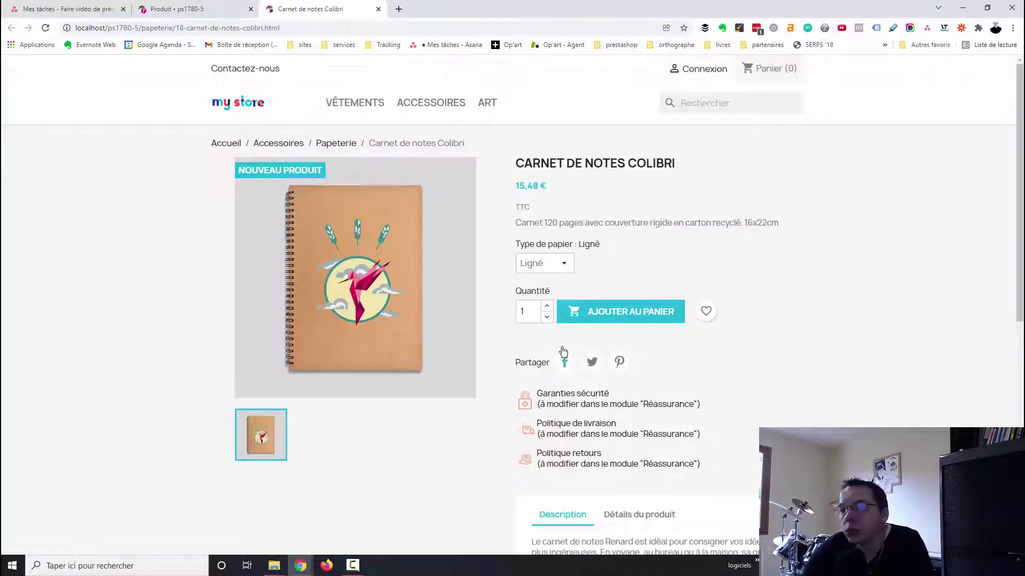
pyautogui.click(546, 307)
pyautogui.click(546, 307)
pyautogui.click(624, 311)
pyautogui.moveTo(636, 353); pyautogui.dragTo(567, 353)
pyautogui.click(764, 406)
# - Add five Ligné notebooks to the cart to test the first of the two fixed lots, dismissing the confirmation
pyautogui.click(547, 307)
pyautogui.click(547, 308)
pyautogui.click(546, 307)
pyautogui.click(546, 308)
pyautogui.click(618, 318)
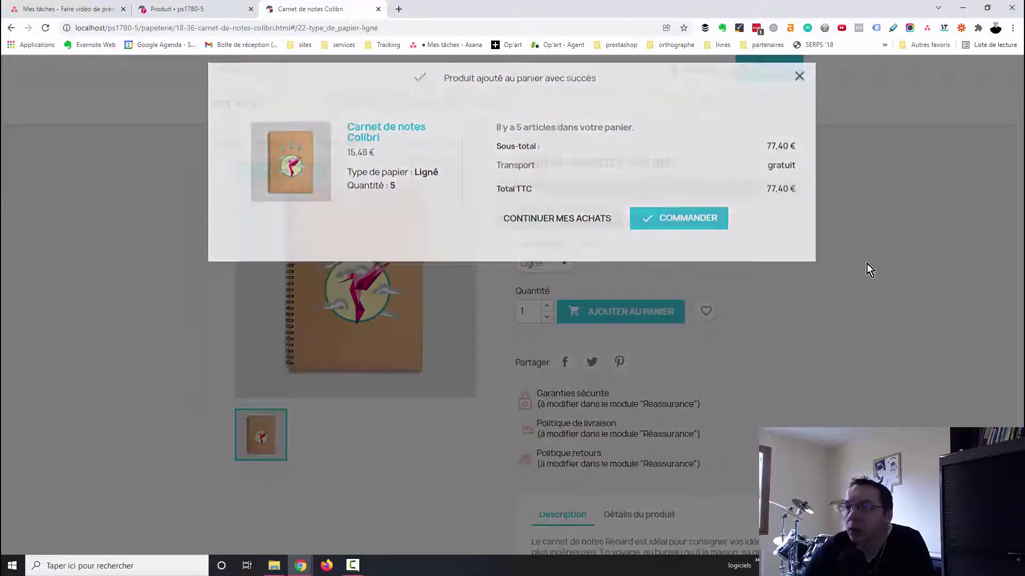
pyautogui.click(867, 264)
# - Add two more Ligné notebooks to bring the cart up to the fixed lot of 7
pyautogui.click(547, 305)
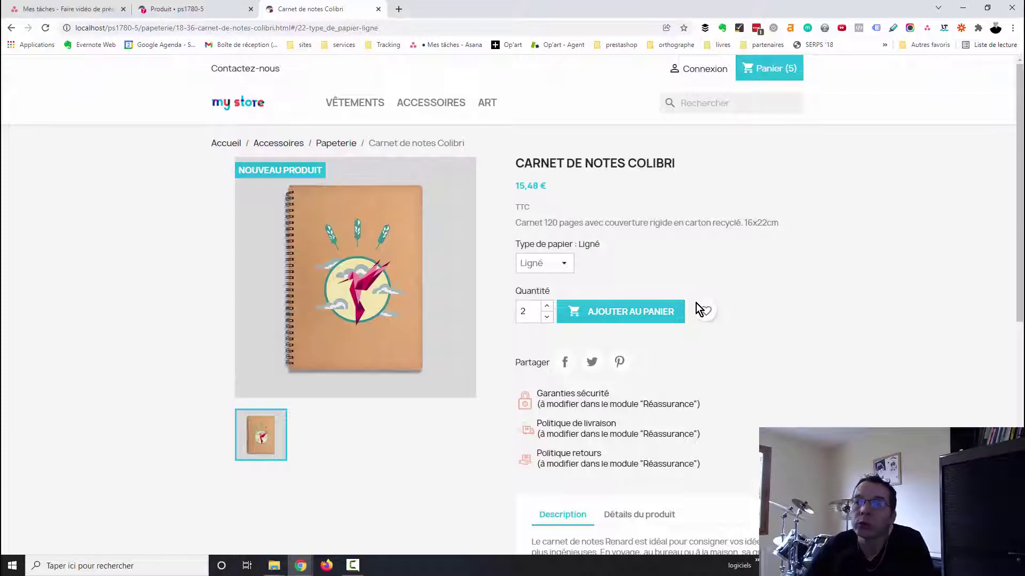
pyautogui.click(612, 315)
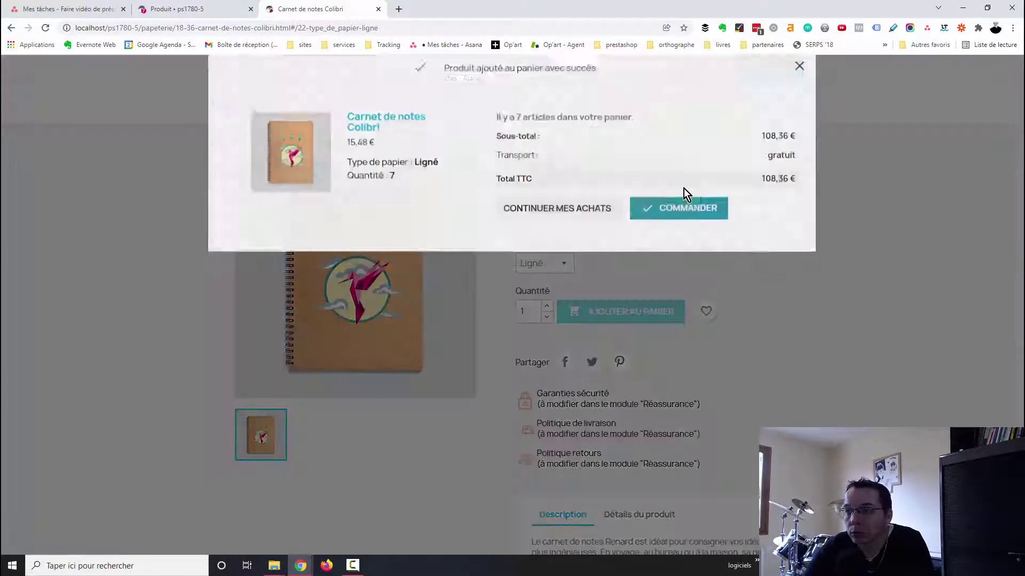
# - In the storefront cart, set the Ligné notebook quantity to 5, try lowering it to 4, and close the storefront
pyautogui.click(766, 320)
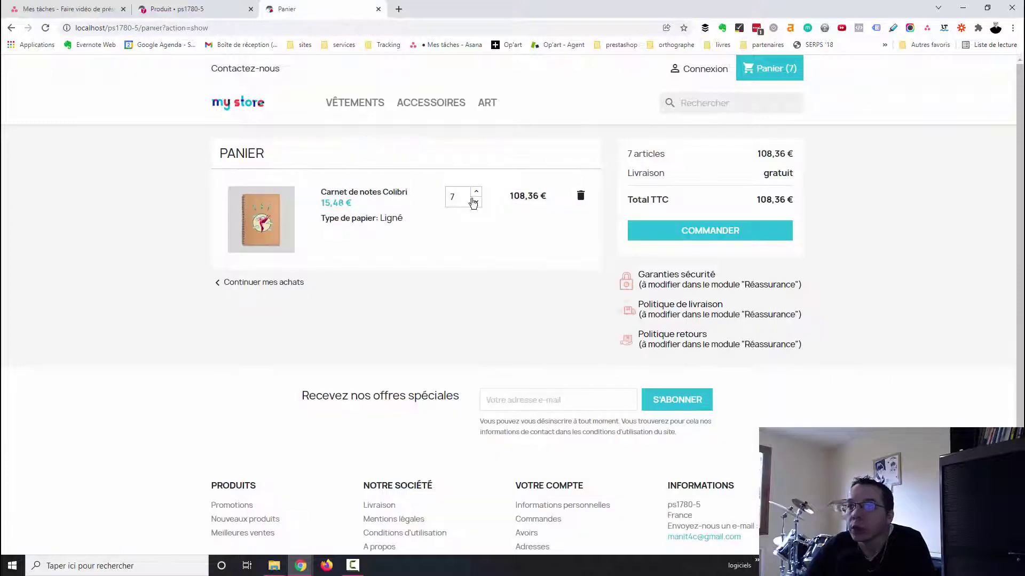
pyautogui.doubleClick(458, 199)
pyautogui.write('5')
pyautogui.doubleClick(457, 197)
pyautogui.write('4')
pyautogui.click(467, 303)
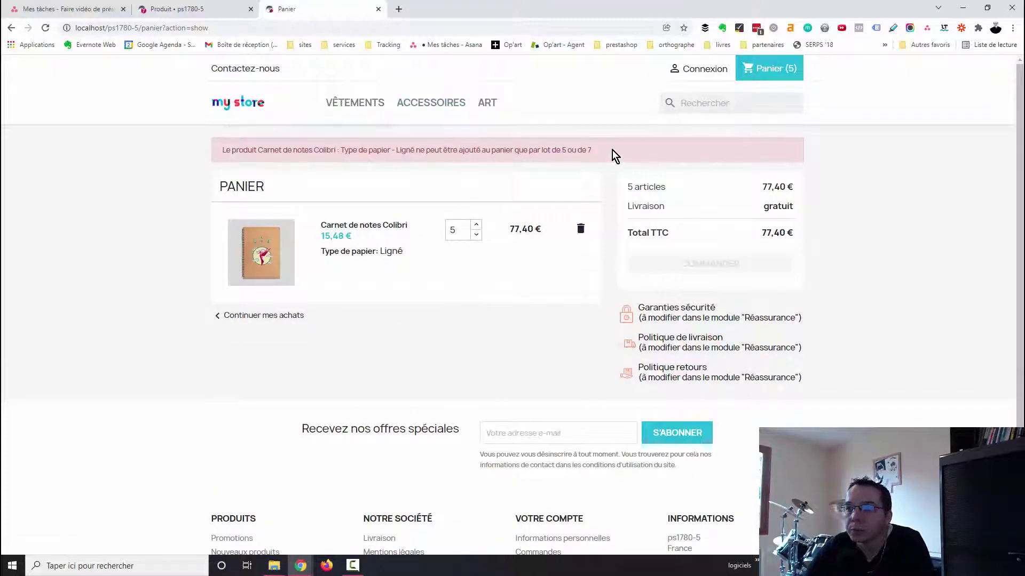
pyautogui.hotkey('ctrl', 'w')
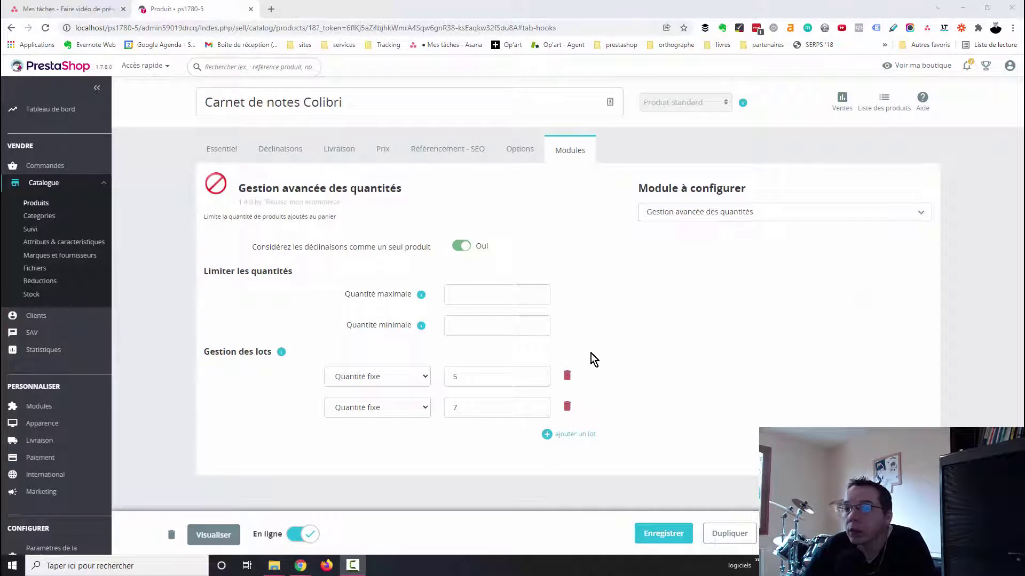
# - Delete the fixed lot of 7, change the remaining lot to Multiple de 3, and save the product
pyautogui.click(566, 407)
pyautogui.click(406, 379)
pyautogui.click(357, 406)
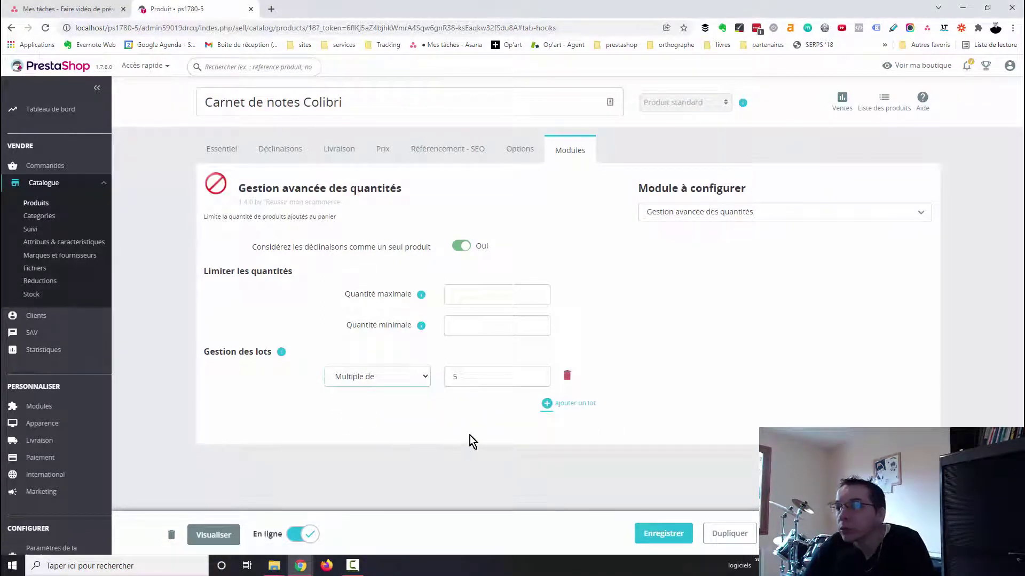
pyautogui.doubleClick(465, 376)
pyautogui.write('3')
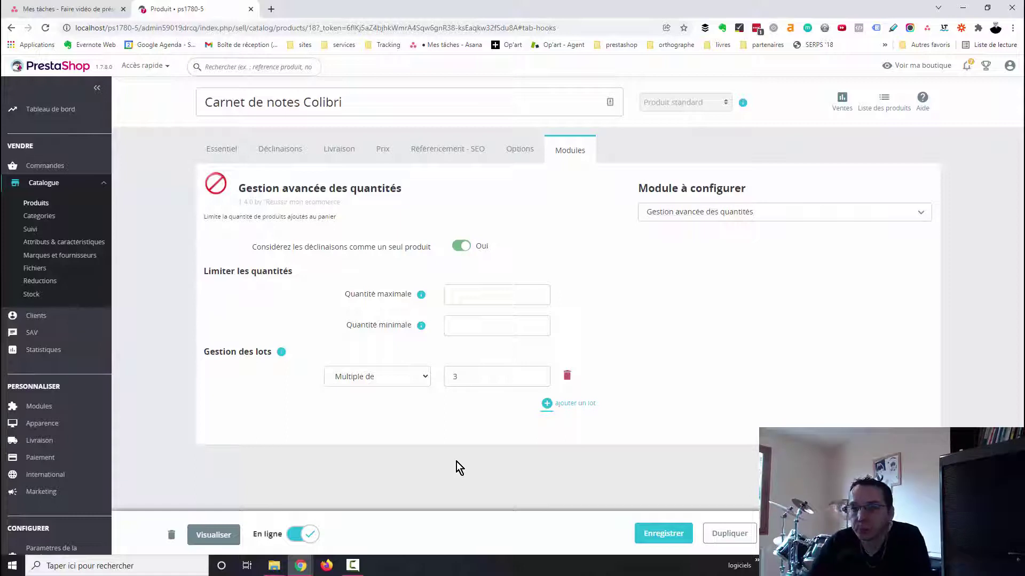
pyautogui.click(654, 534)
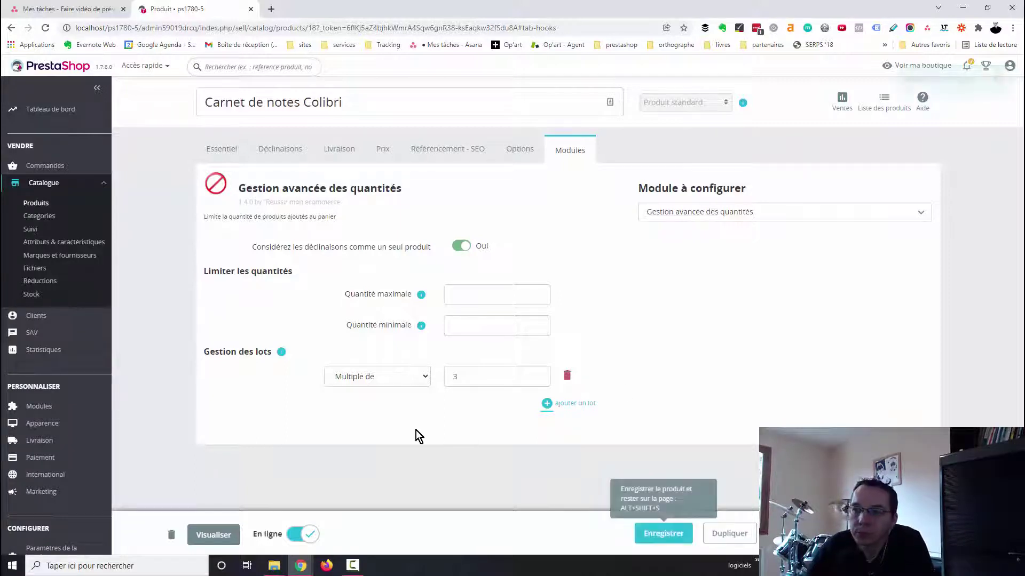
# - Preview the notebook in the storefront, try to add one Ligné copy to the cart, and read the message
pyautogui.click(213, 535)
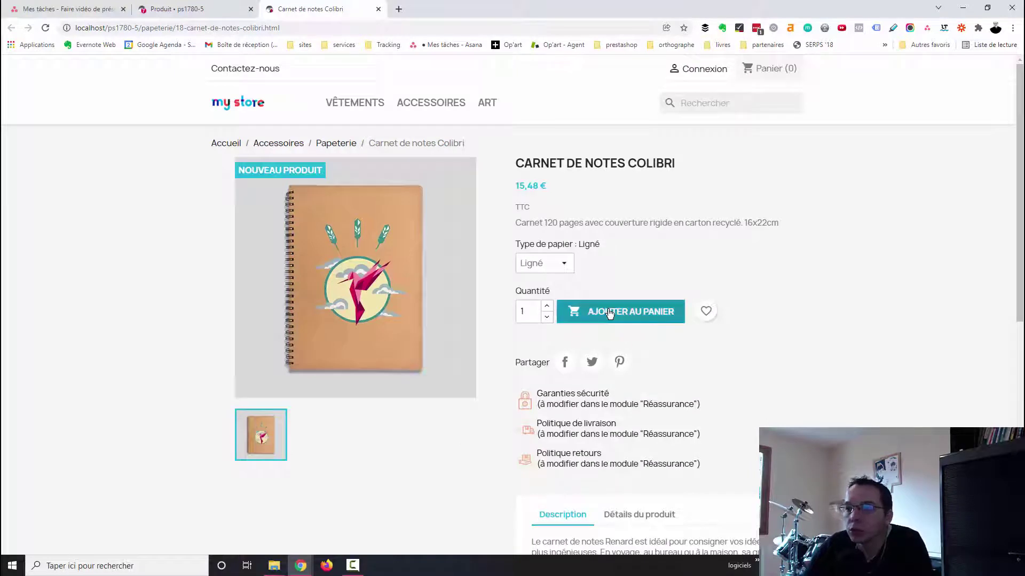
pyautogui.click(610, 314)
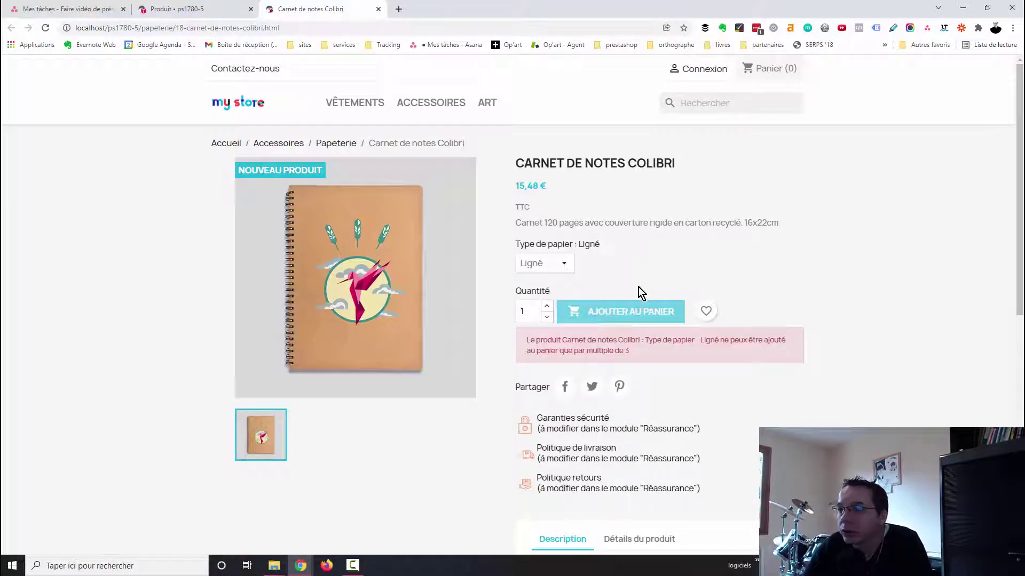
pyautogui.moveTo(630, 351); pyautogui.dragTo(559, 354)
# - Add Ligné notebooks to the cart in two batches totalling 15 to test the multiple-of-3 rule, dismissing each confirmation
pyautogui.doubleClick(547, 306)
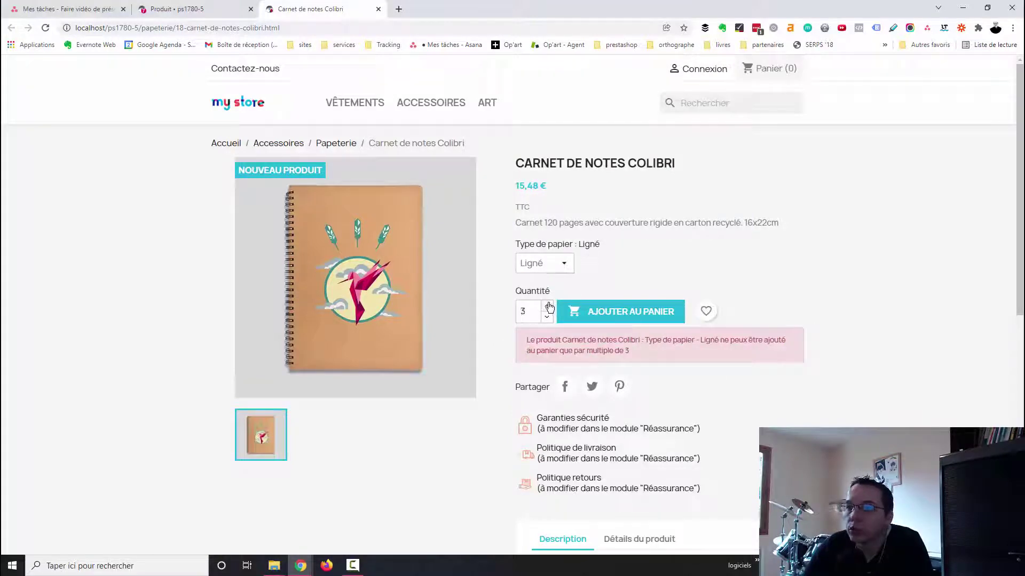
pyautogui.doubleClick(548, 306)
pyautogui.click(620, 311)
pyautogui.click(867, 320)
pyautogui.click(546, 306)
pyautogui.click(546, 306)
pyautogui.click(546, 307)
pyautogui.click(546, 306)
pyautogui.click(546, 306)
pyautogui.click(619, 311)
pyautogui.click(850, 336)
# - Back in the product's module settings, turn off treating the variations as a single product
pyautogui.click(215, 8)
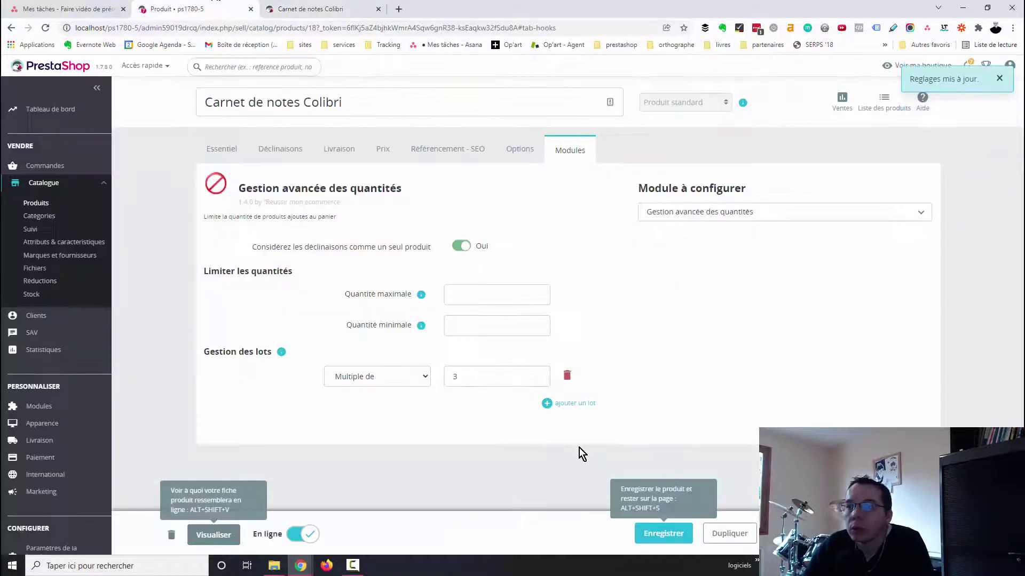
pyautogui.click(587, 404)
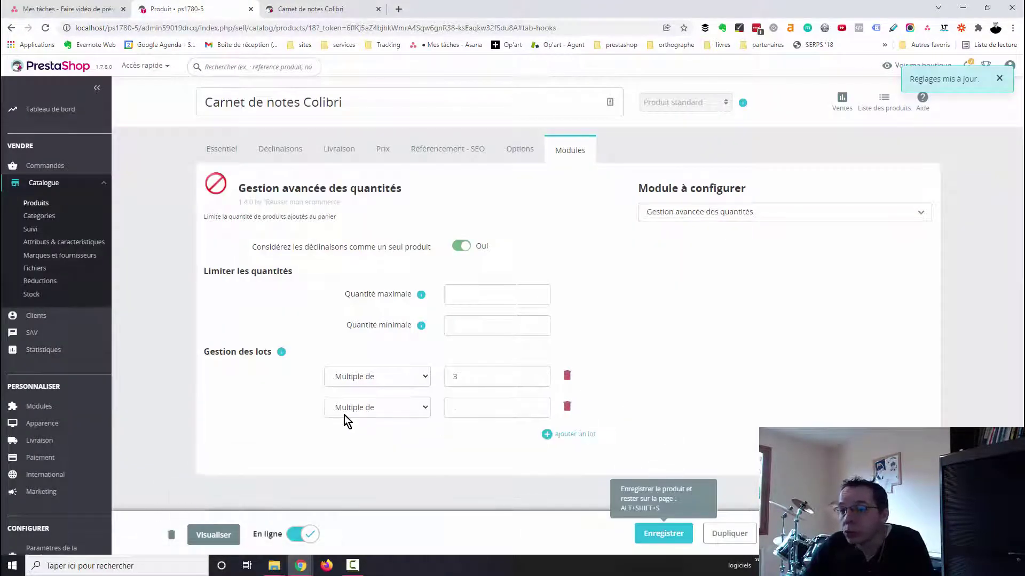
pyautogui.click(567, 407)
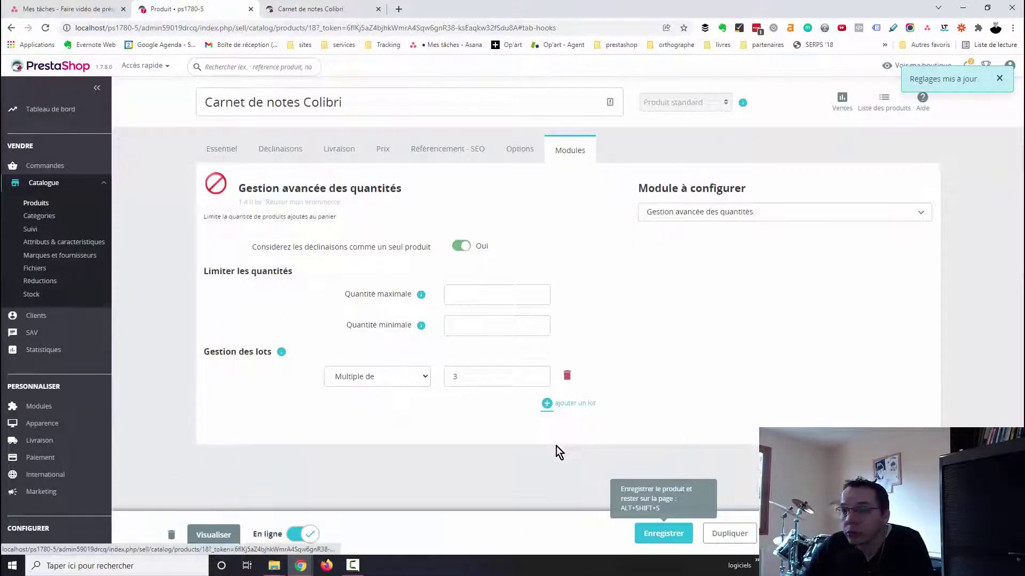
pyautogui.click(461, 252)
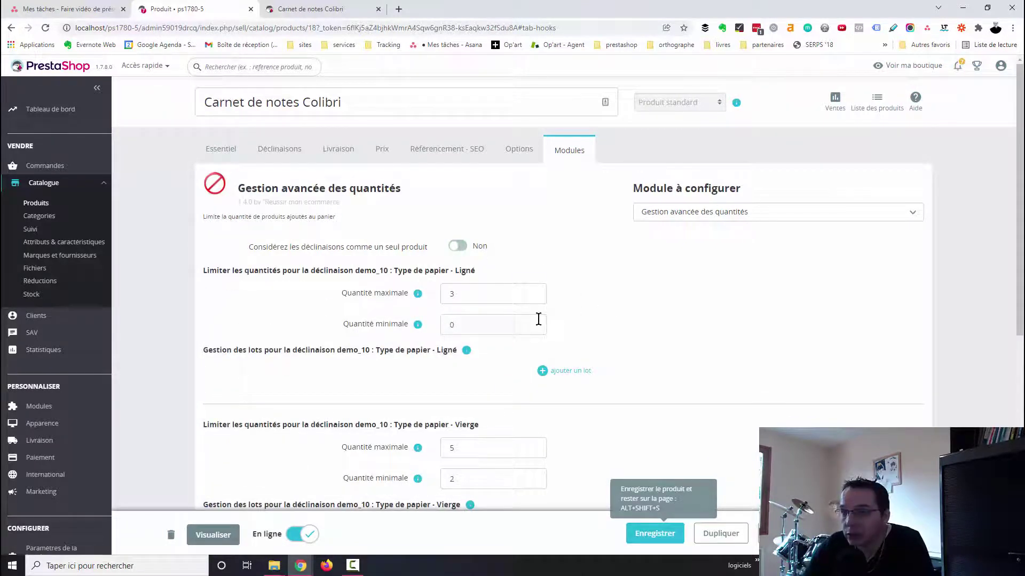
# - Set the Ligné variation's maximum quantity and the Vierge variation's maximum and minimum quantities to 0
pyautogui.click(514, 292)
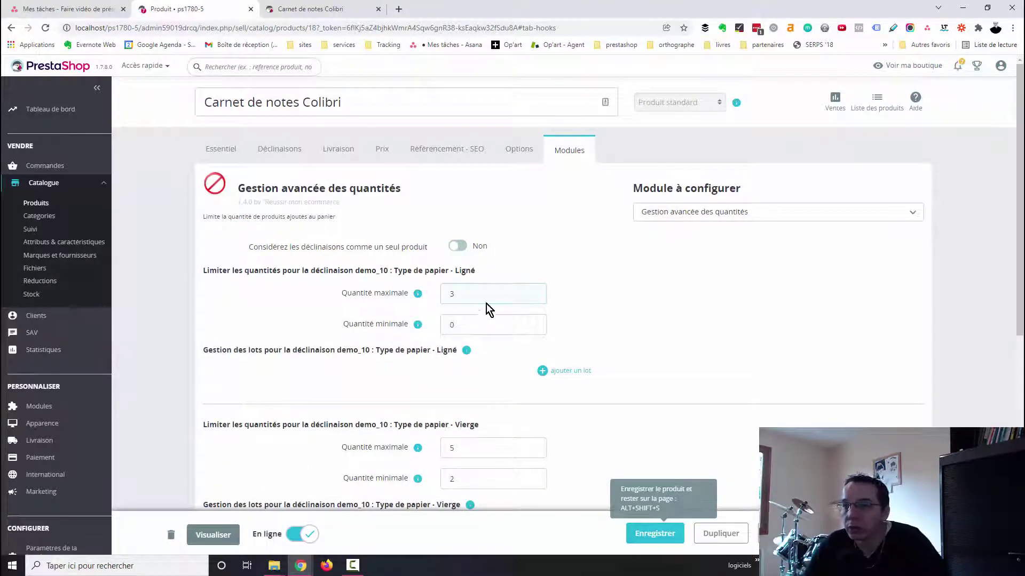
pyautogui.press('BackSpace')
pyautogui.click(485, 447)
pyautogui.press('BackSpace')
pyautogui.write('0')
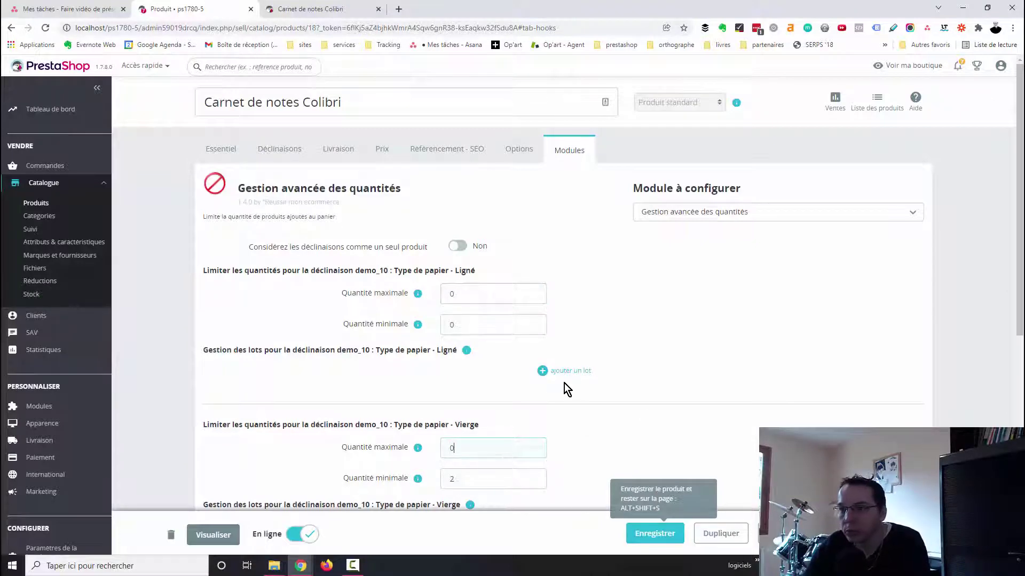
pyautogui.scroll(-3, 487, 342)
pyautogui.tripleClick(485, 341)
pyautogui.click(482, 317)
pyautogui.press('BackSpace')
pyautogui.write('0')
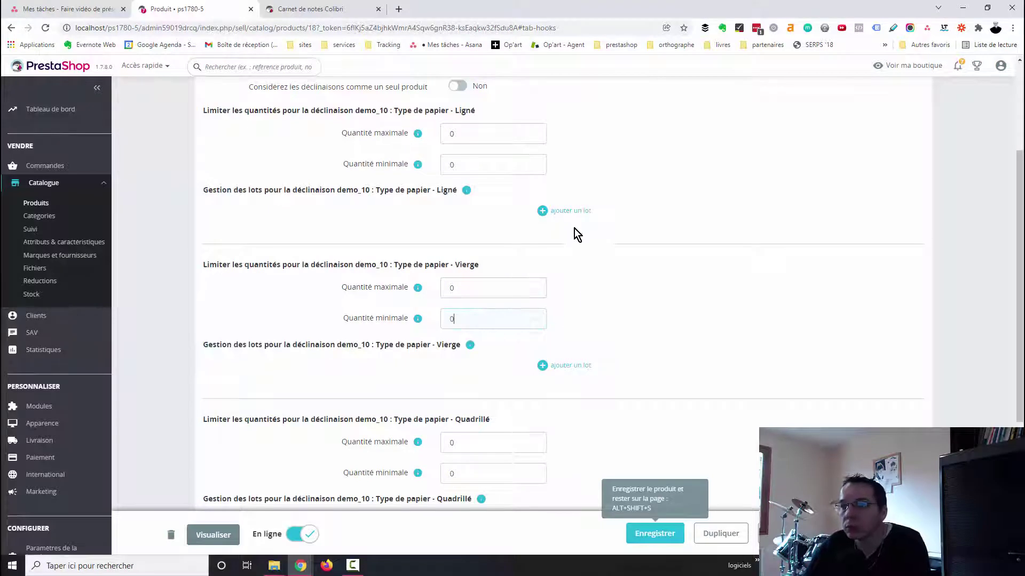
# - Add a lot row to both the Ligné and Vierge variations and set the Ligné one to Multiple de 5
pyautogui.click(570, 210)
pyautogui.click(566, 397)
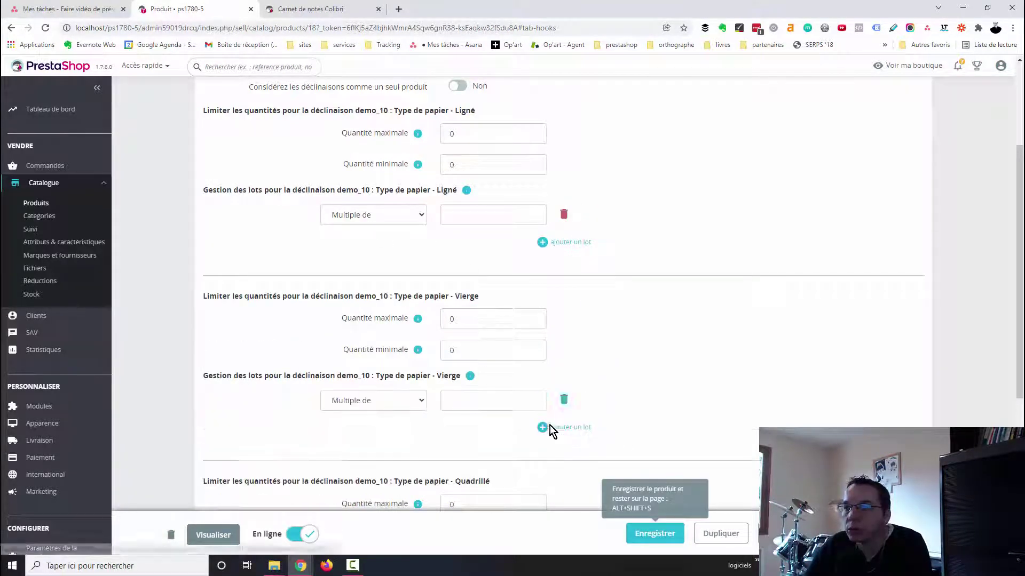
pyautogui.click(451, 214)
pyautogui.scroll(3, 434, 293)
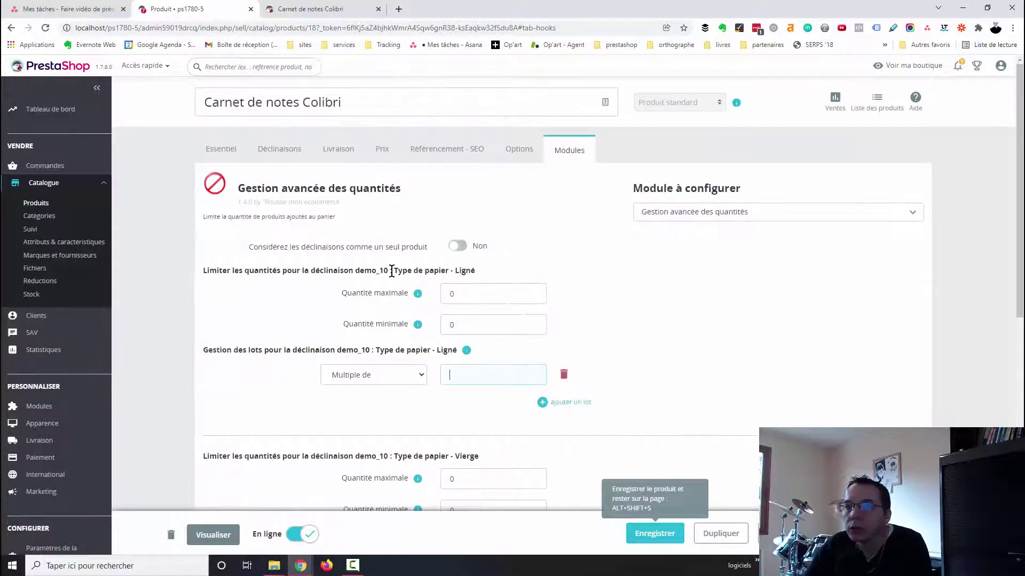
pyautogui.moveTo(483, 273); pyautogui.dragTo(201, 271)
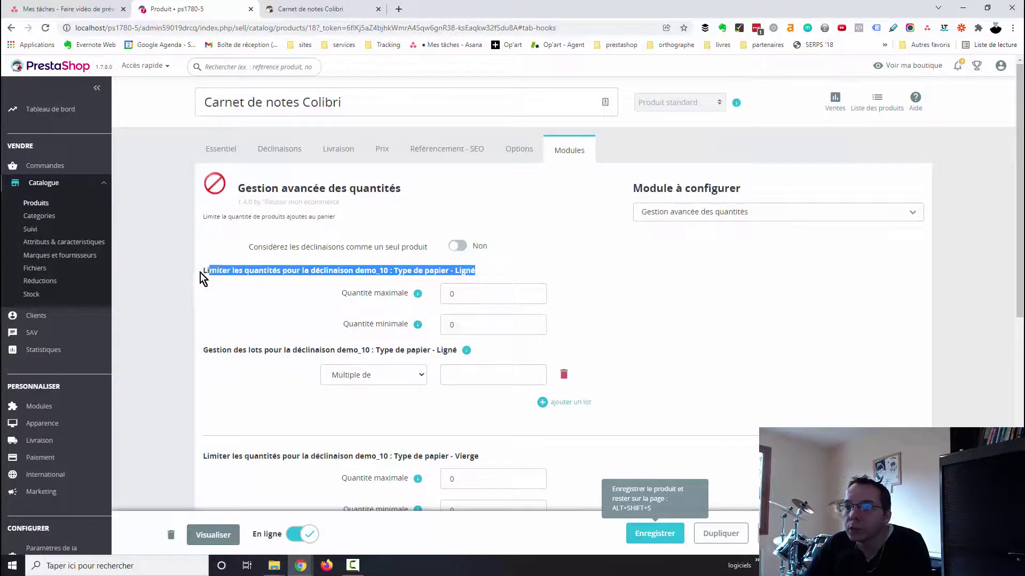
pyautogui.scroll(-3, 736, 302)
pyautogui.click(479, 214)
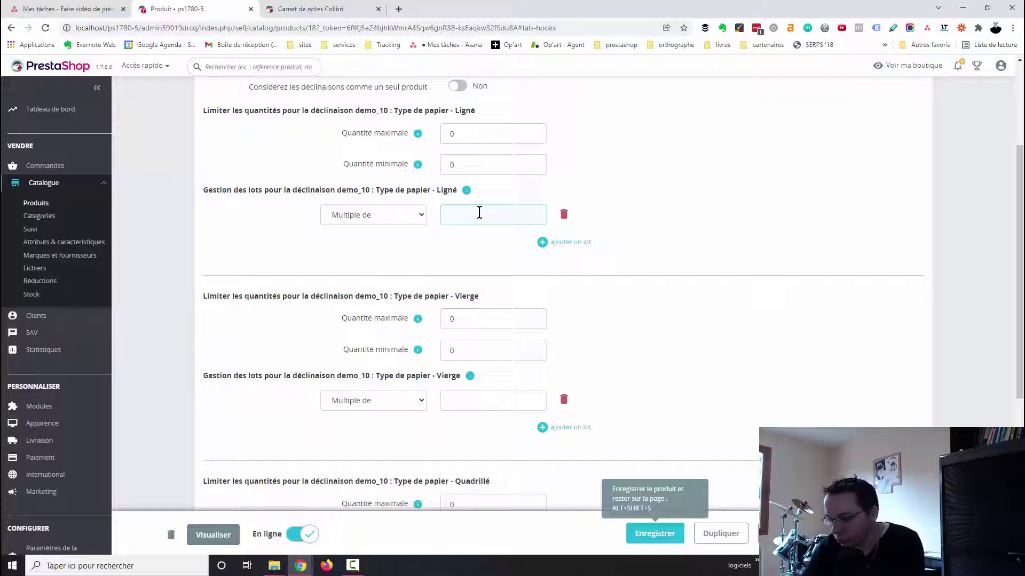
pyautogui.write('5')
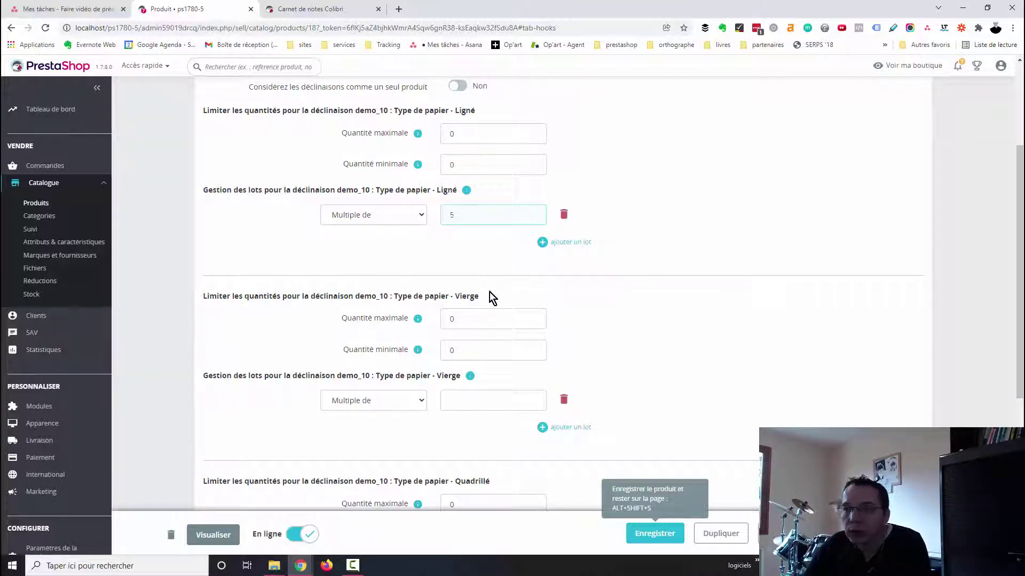
# - Set the Vierge variation's lot to Multiple de 3 and save the product
pyautogui.click(487, 400)
pyautogui.moveTo(424, 311); pyautogui.dragTo(336, 307)
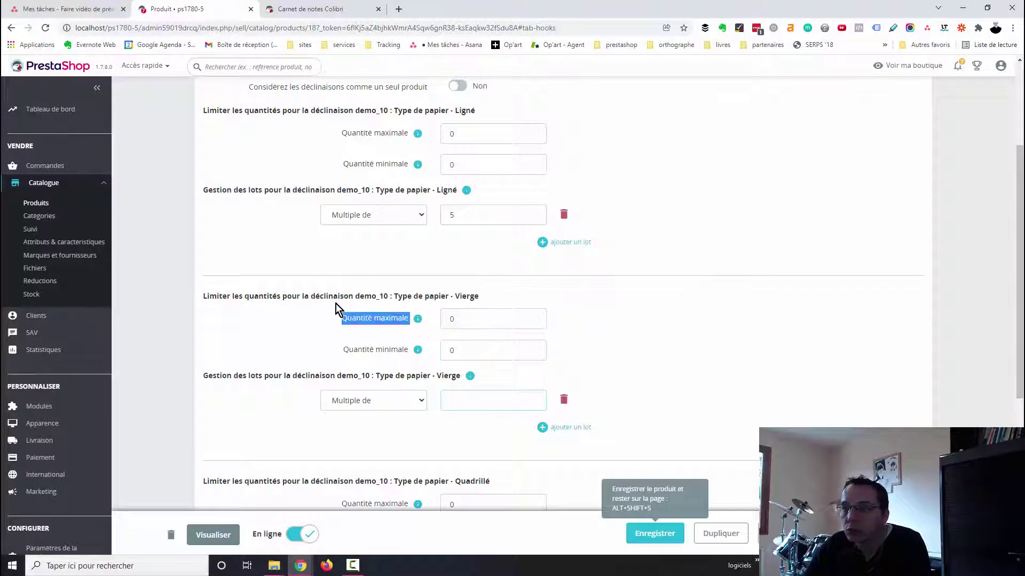
pyautogui.click(511, 396)
pyautogui.write('3')
pyautogui.click(658, 533)
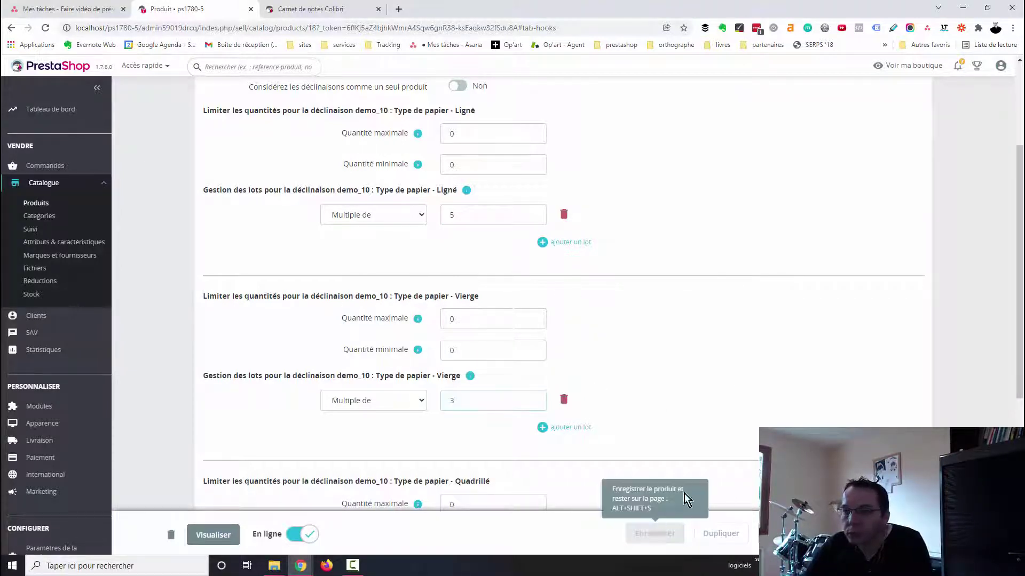
# - Remove the Ligné notebooks from the storefront cart, close it, and open a fresh preview of the product
pyautogui.click(315, 8)
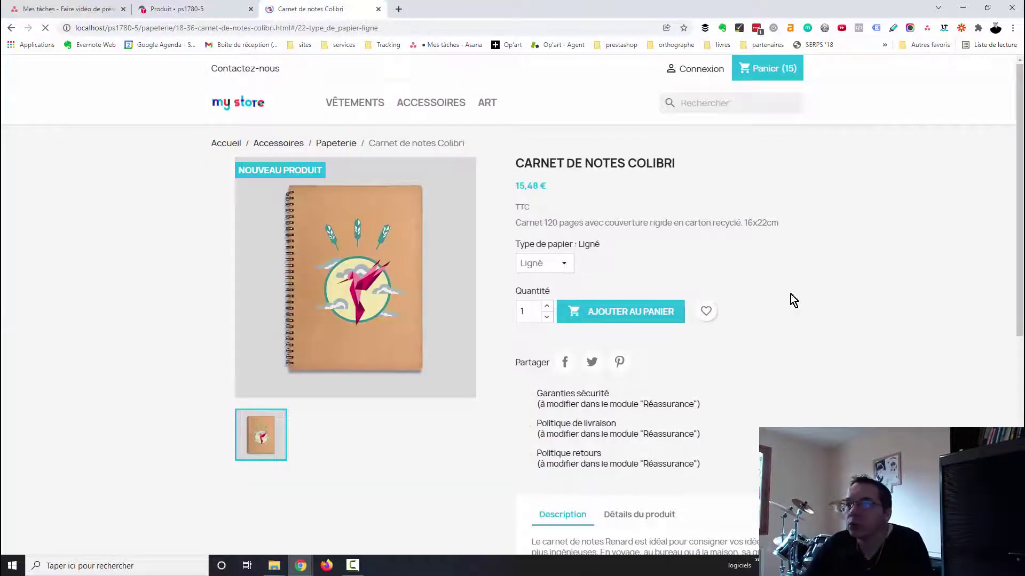
pyautogui.click(764, 76)
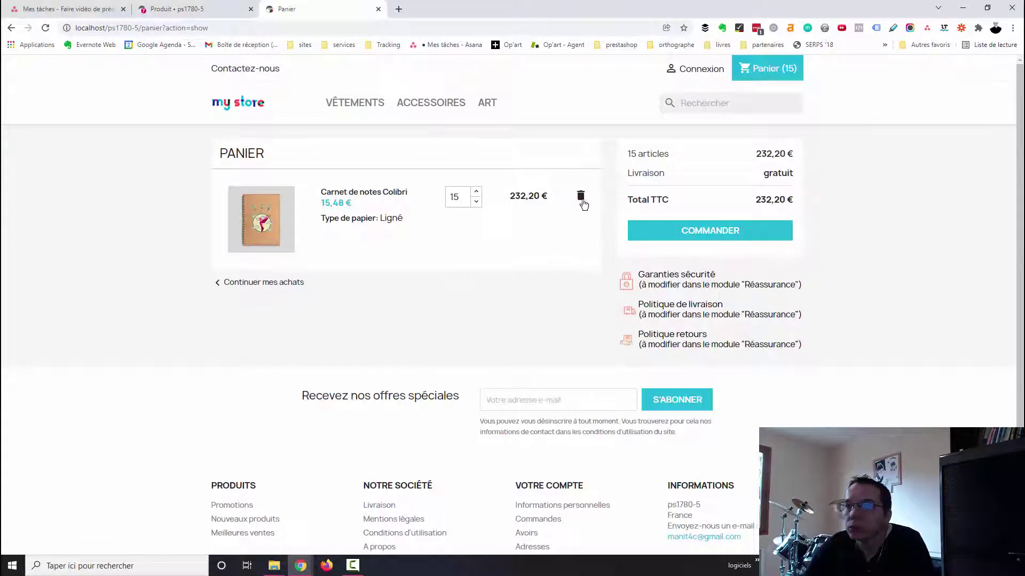
pyautogui.click(379, 9)
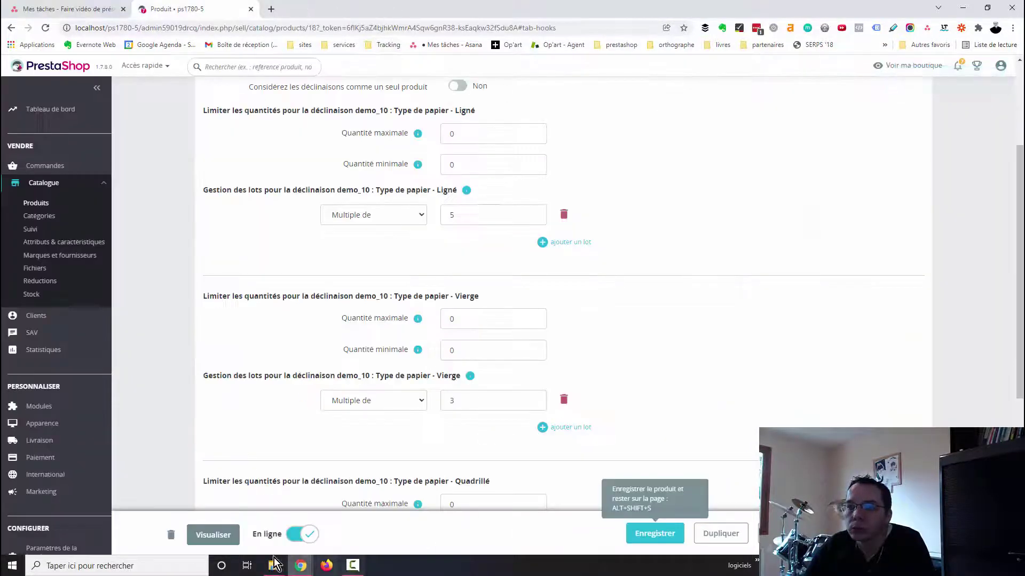
pyautogui.click(219, 530)
# - Review the lot rules set for the Ligné and Vierge variations in the back office
pyautogui.click(213, 8)
pyautogui.scroll(3, 600, 355)
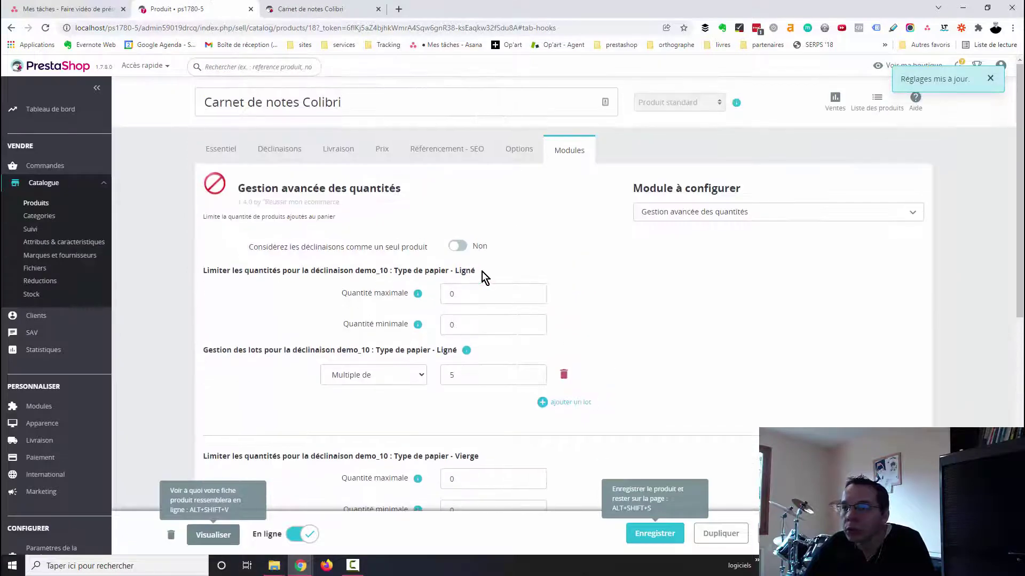
pyautogui.moveTo(482, 271); pyautogui.dragTo(441, 270)
pyautogui.scroll(-2, 485, 304)
pyautogui.click(451, 267)
pyautogui.scroll(-3, 679, 385)
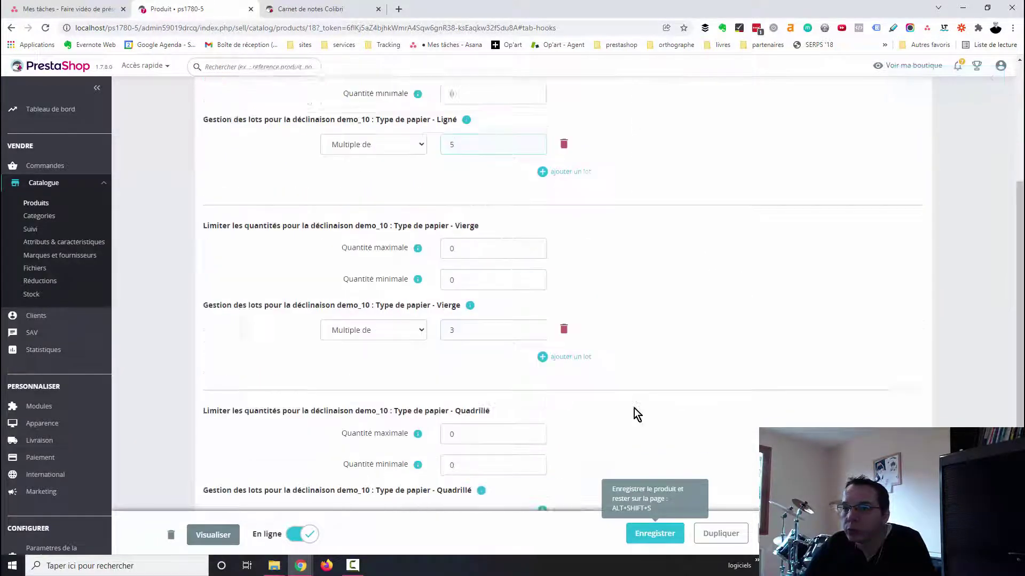
pyautogui.doubleClick(489, 194)
pyautogui.click(501, 193)
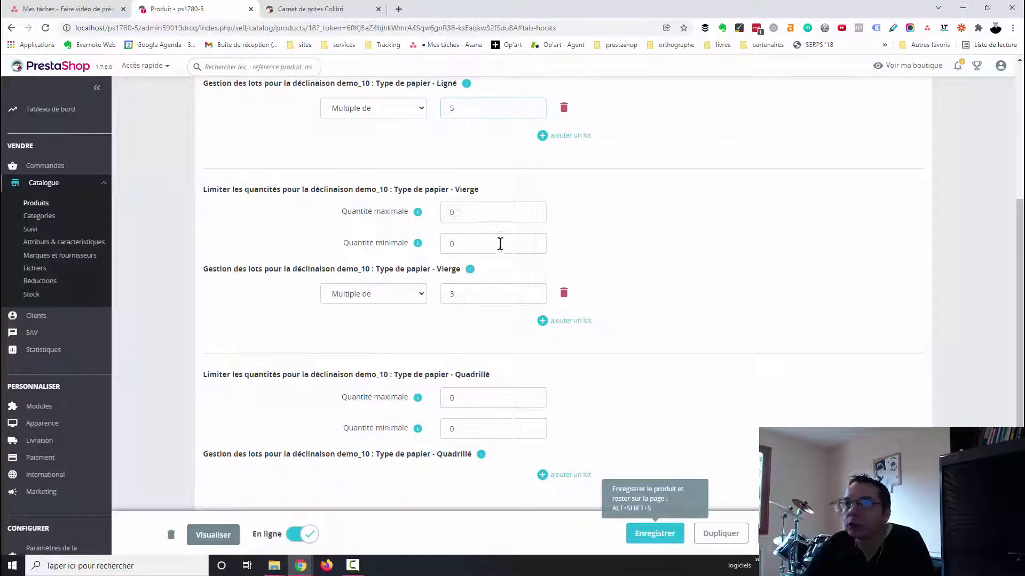
# - In the storefront, try to add fewer than five Ligné notebooks to the cart to test the variation's lot rule
pyautogui.hotkey('ctrl', 'Tab')
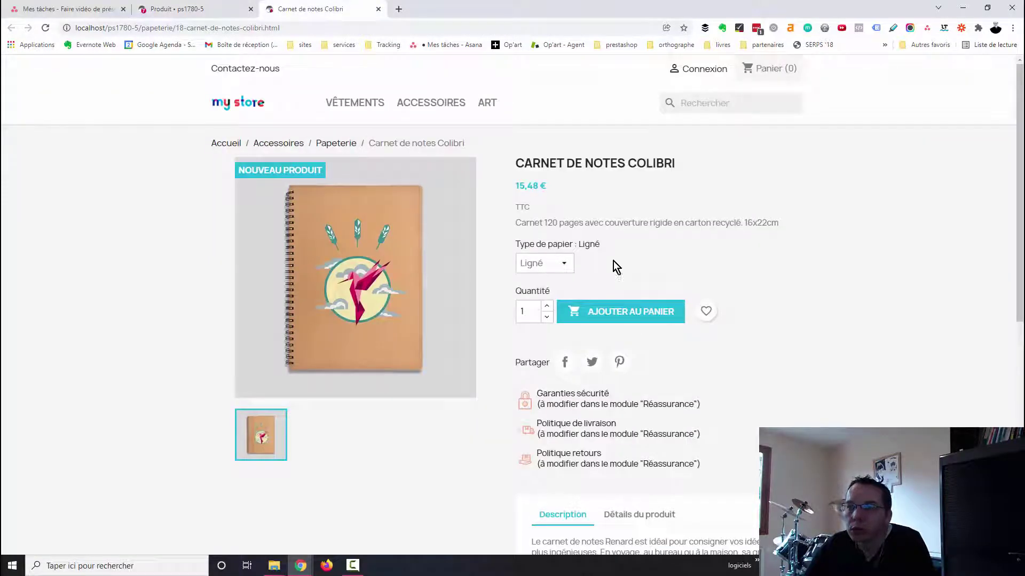
pyautogui.doubleClick(546, 308)
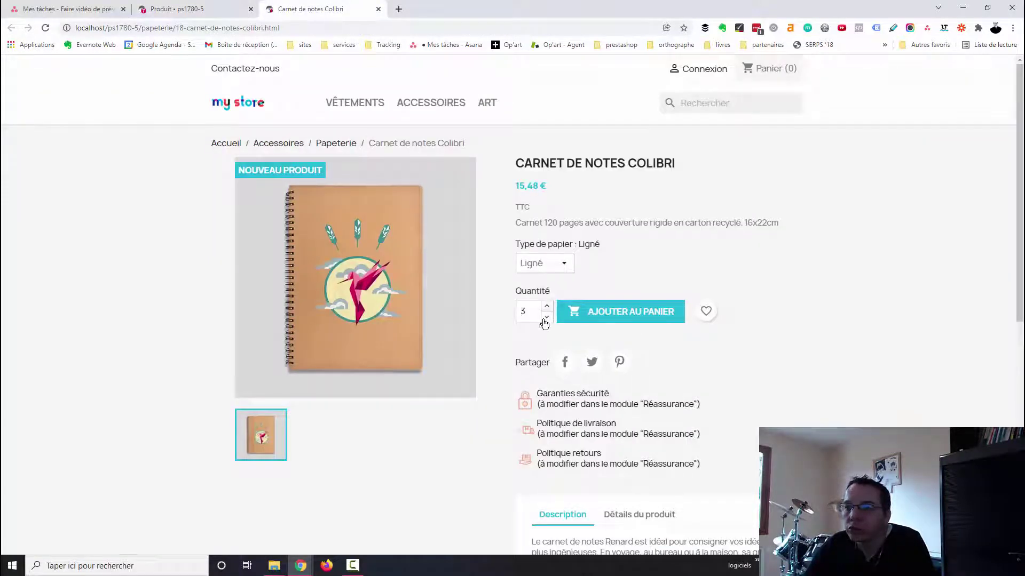
pyautogui.click(547, 317)
pyautogui.click(620, 314)
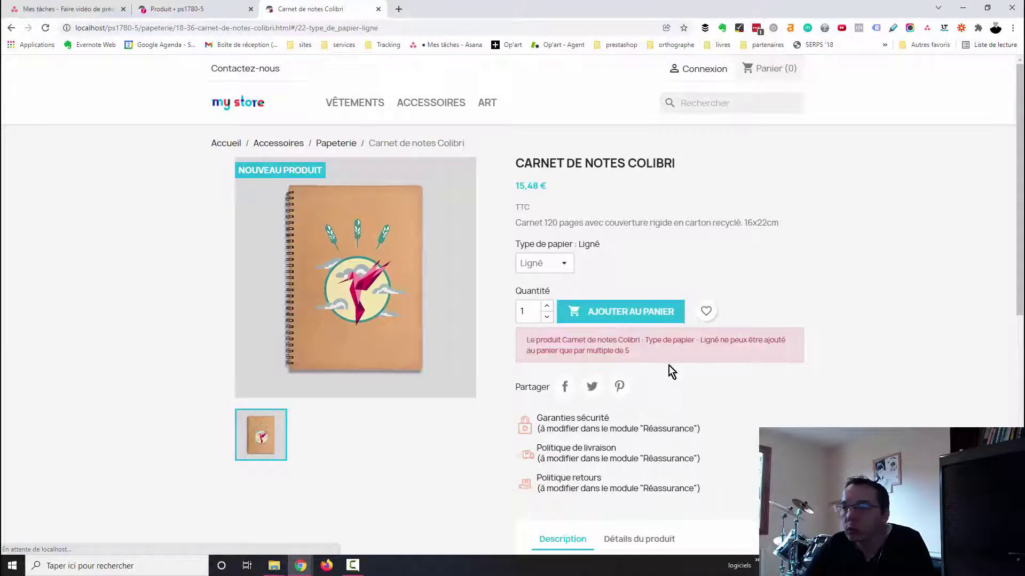
# - Add ten Ligné notebooks to the cart and dismiss the confirmation
pyautogui.doubleClick(546, 307)
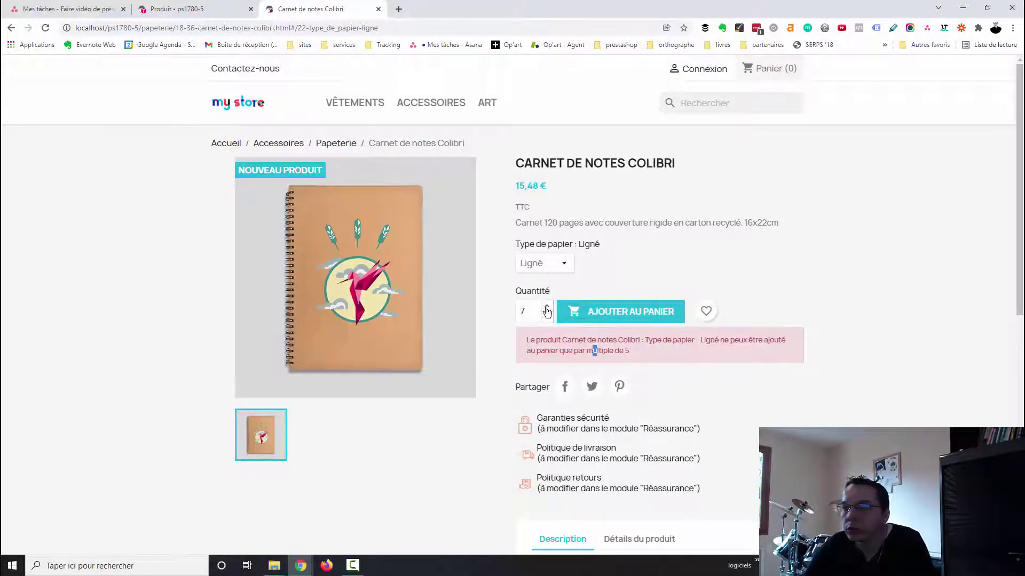
pyautogui.click(546, 308)
pyautogui.click(566, 312)
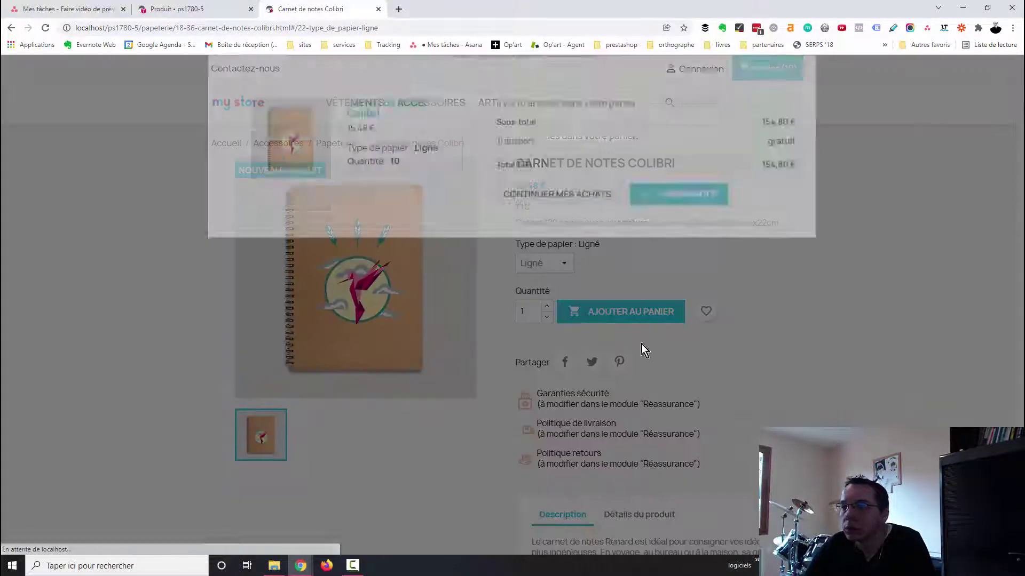
pyautogui.click(774, 376)
# - Select the Vierge paper type in the storefront and try to add a quantity that is not a multiple of three to the cart
pyautogui.click(531, 265)
pyautogui.click(534, 296)
pyautogui.doubleClick(548, 306)
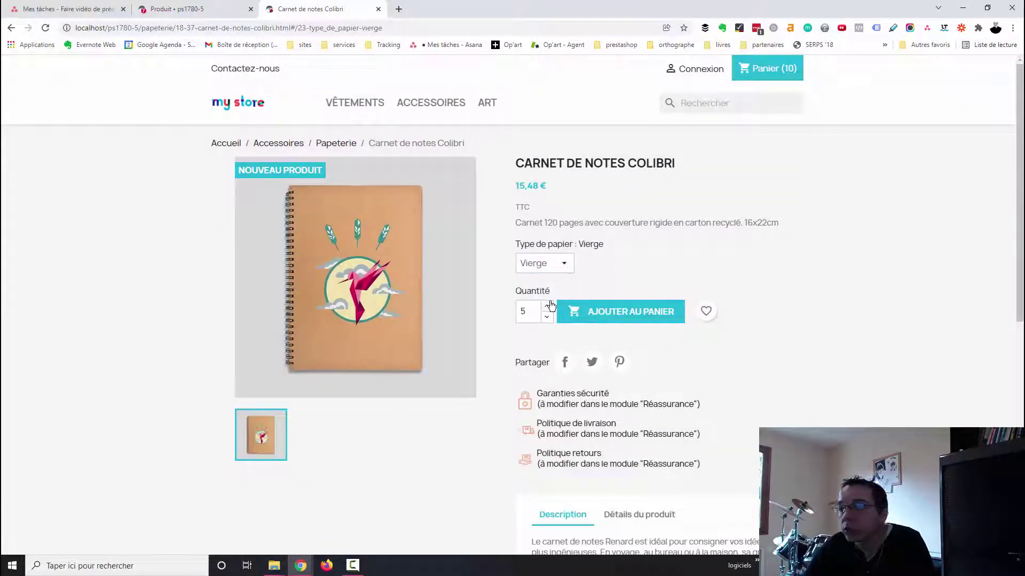
pyautogui.click(629, 312)
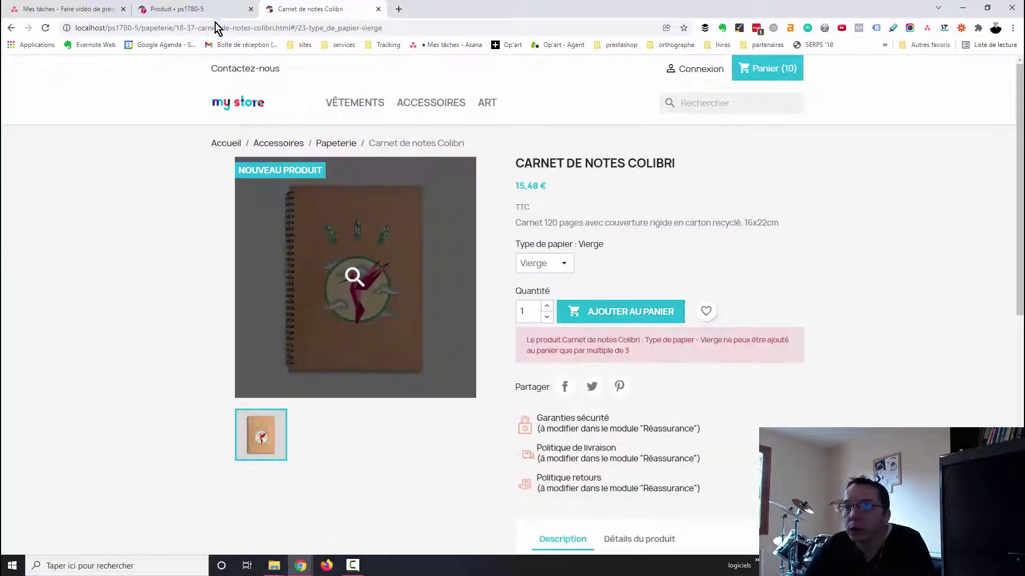
# - Check the Vierge variation's lot rule in the back office, and add nine Vierge notebooks to the storefront cart
pyautogui.hotkey('ctrl', 'shift', 'Tab')
pyautogui.doubleClick(480, 294)
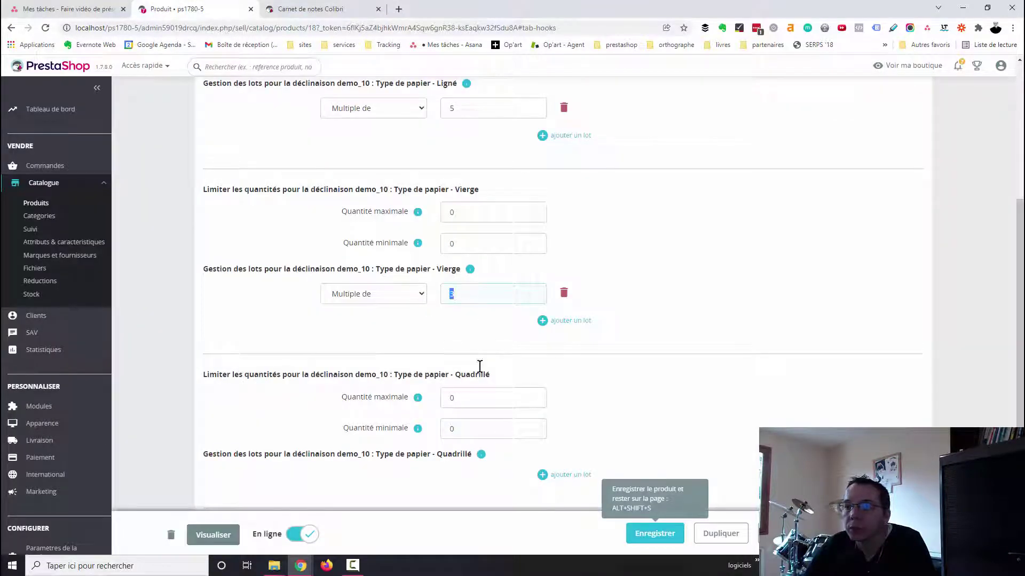
pyautogui.click(320, 9)
pyautogui.click(547, 308)
pyautogui.click(547, 308)
pyautogui.click(546, 308)
pyautogui.click(546, 308)
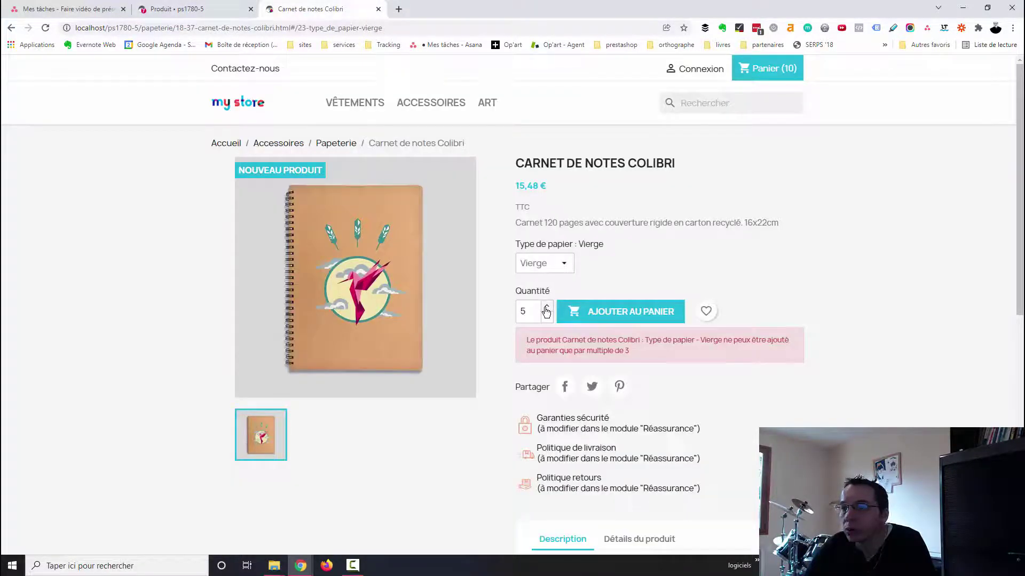
pyautogui.click(602, 321)
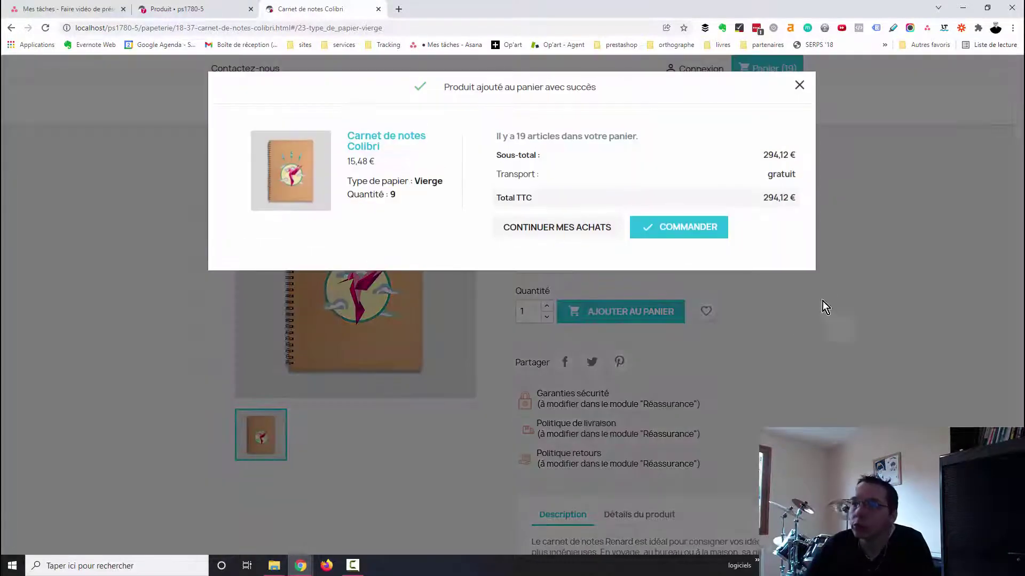
pyautogui.click(745, 308)
# - Return to the product's back office page and review the quantity limits and lot rules of its variations
pyautogui.click(213, 8)
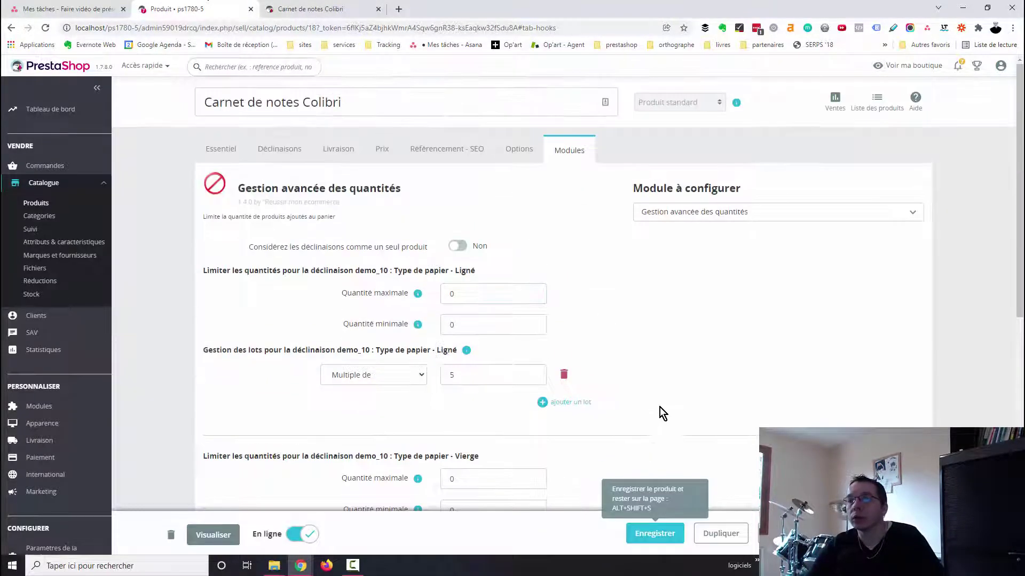
pyautogui.scroll(1, 659, 408)
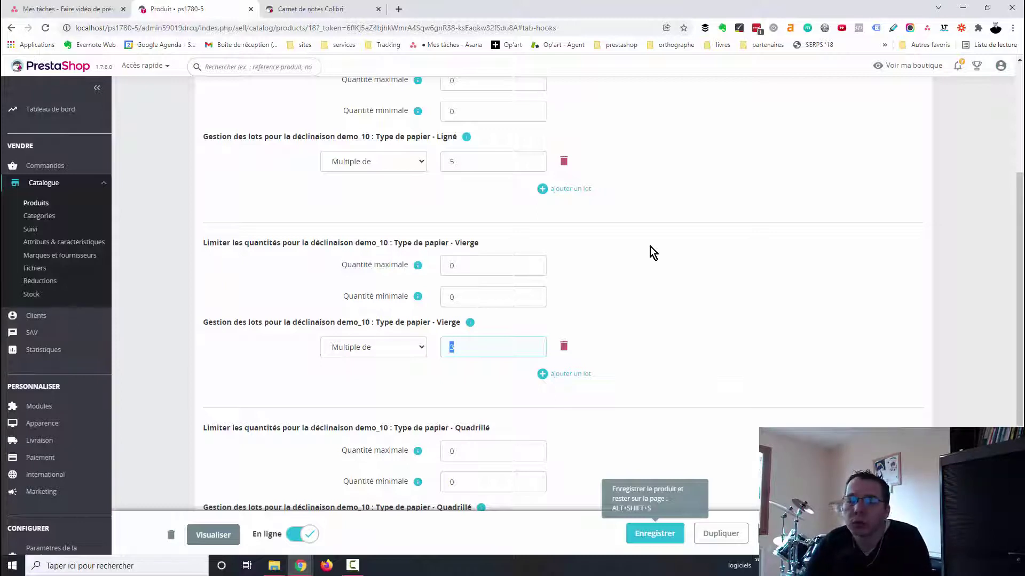
pyautogui.scroll(4, 637, 351)
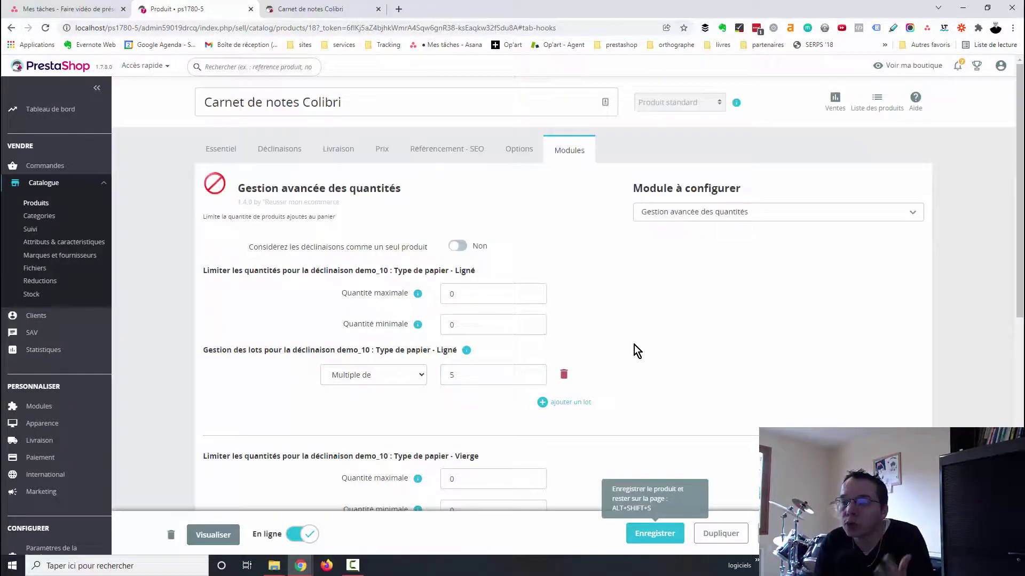